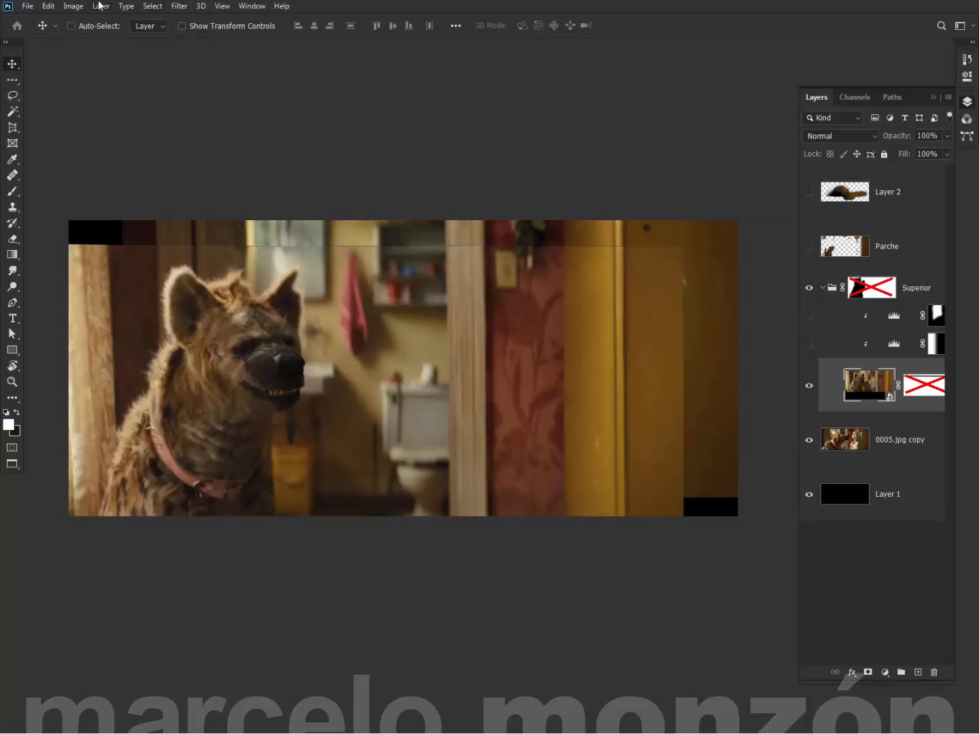
click(49, 7)
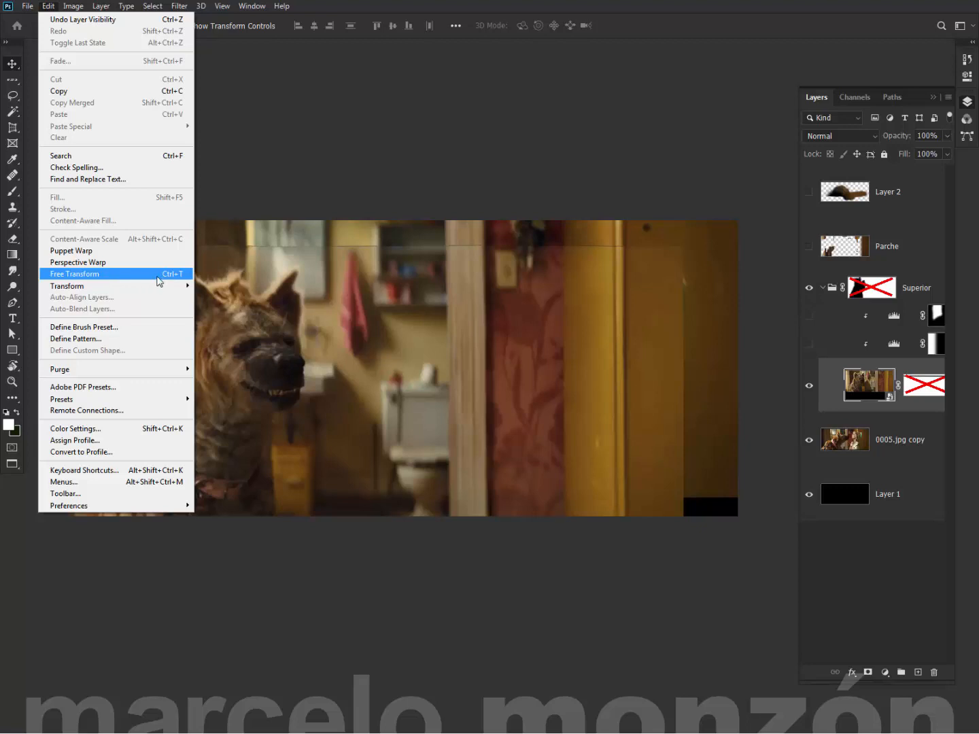
click(128, 275)
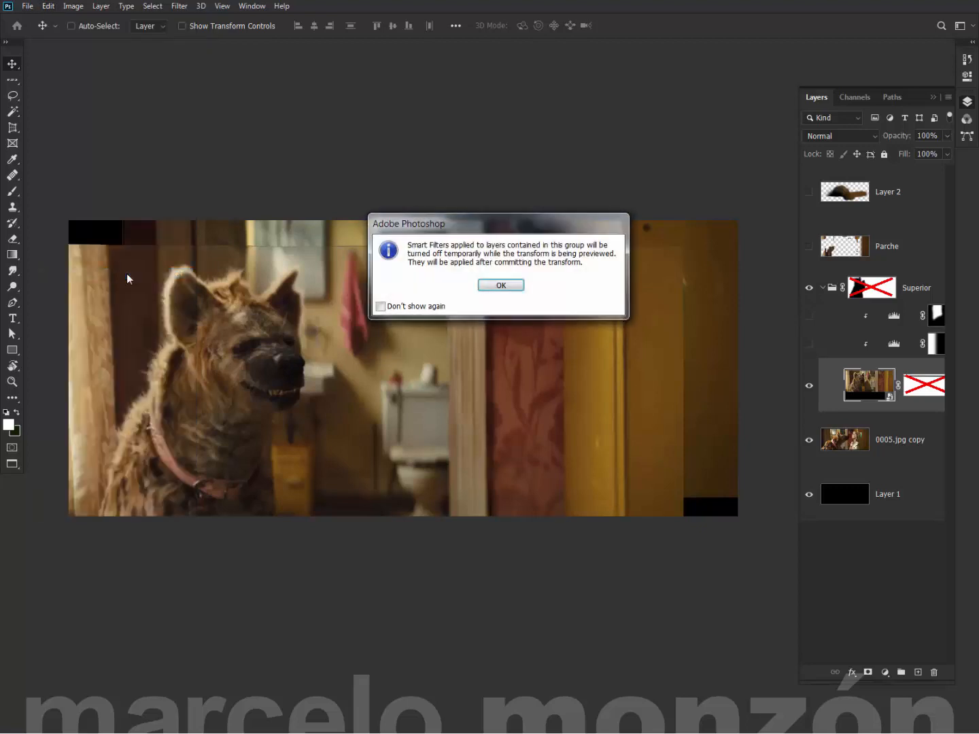
click(499, 284)
click(629, 25)
click(506, 292)
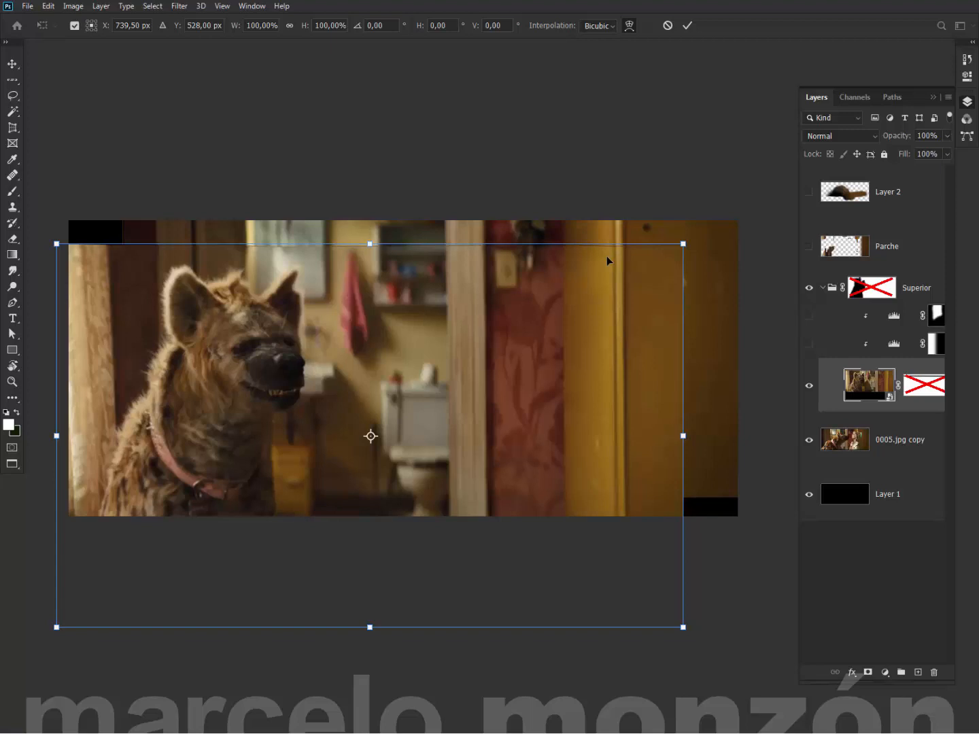
key(Escape)
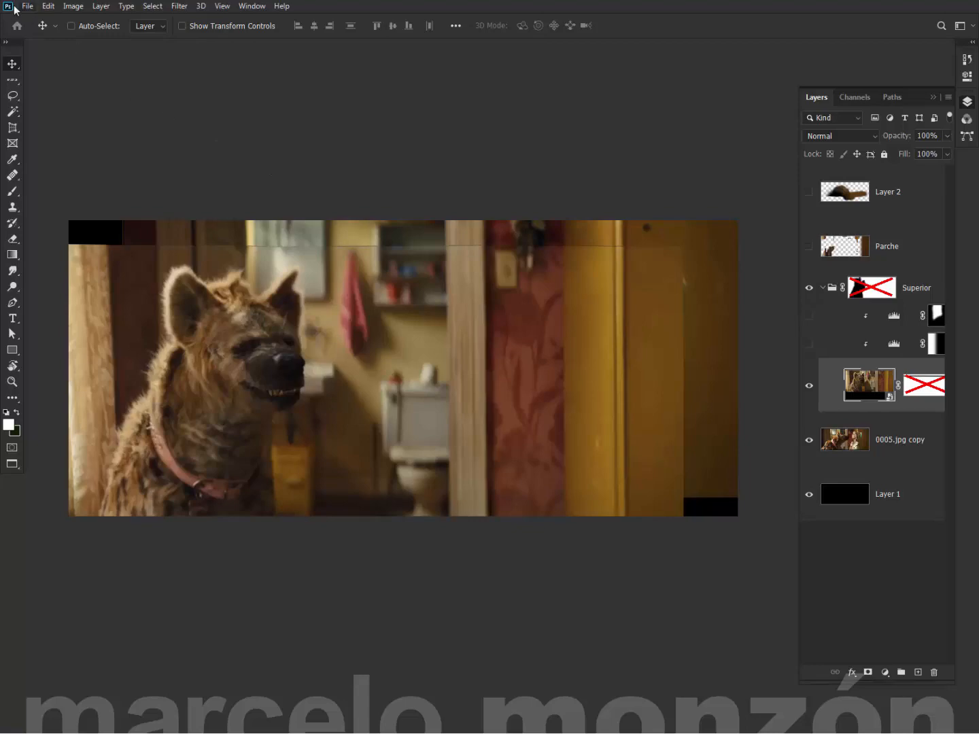
Examine the Puppet Warp mesh and pins on the hyena photo layer, and toggle the layer's visibility to compare it with the image beneath.
click(50, 7)
click(106, 230)
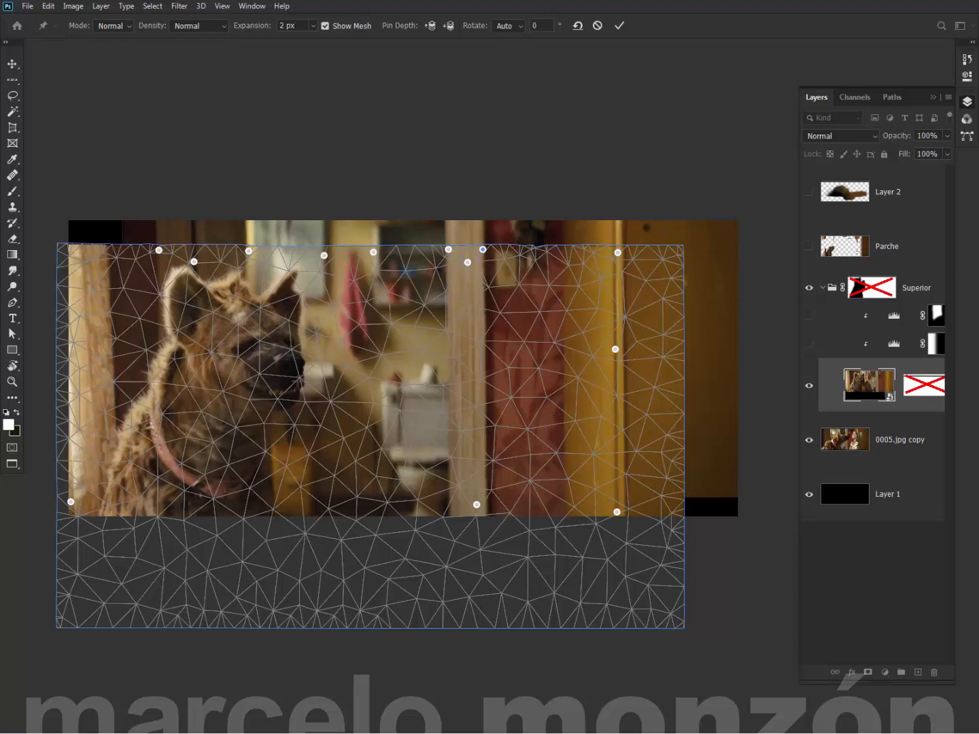
key(Return)
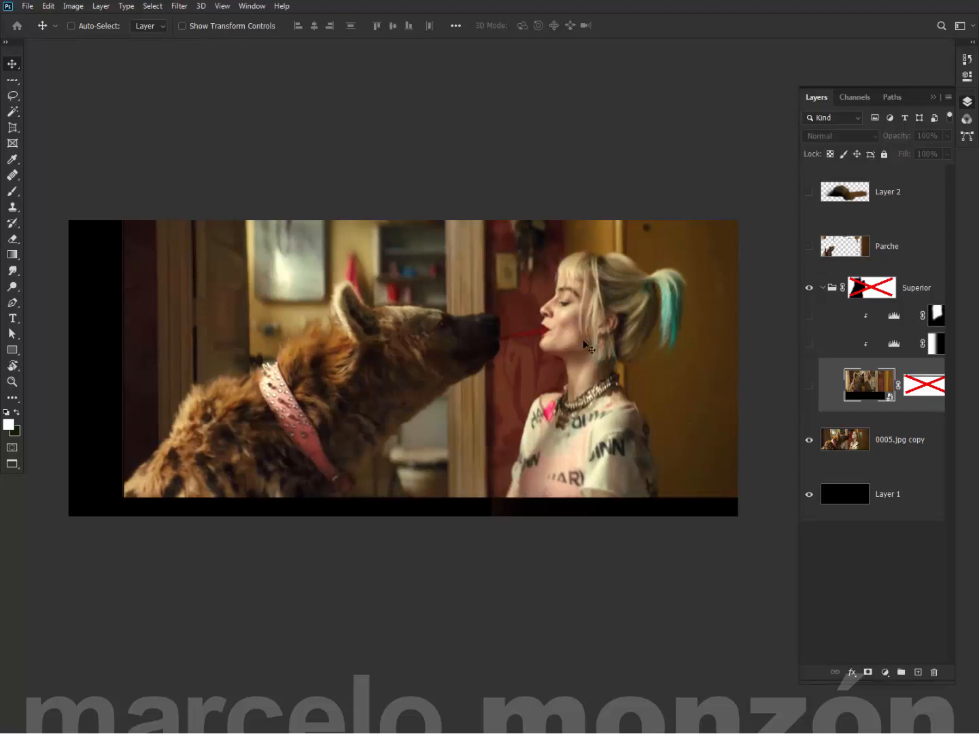
click(809, 384)
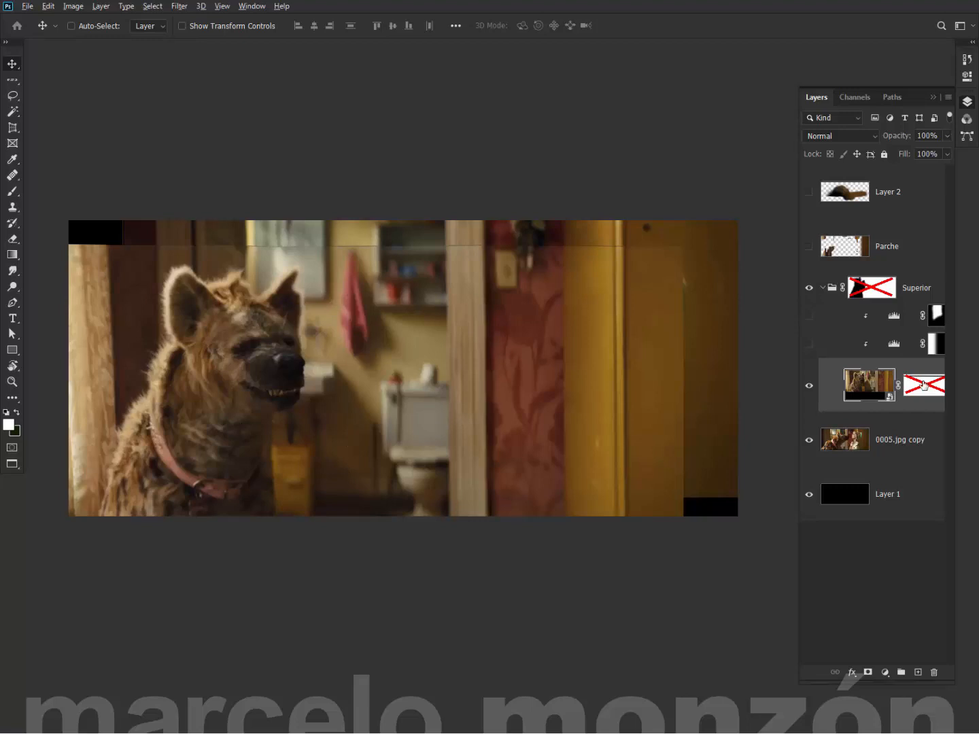
View the hyena photo's layer mask on its own, re-enable it, and show the two Levels adjustment layers above it.
alt+click(921, 384)
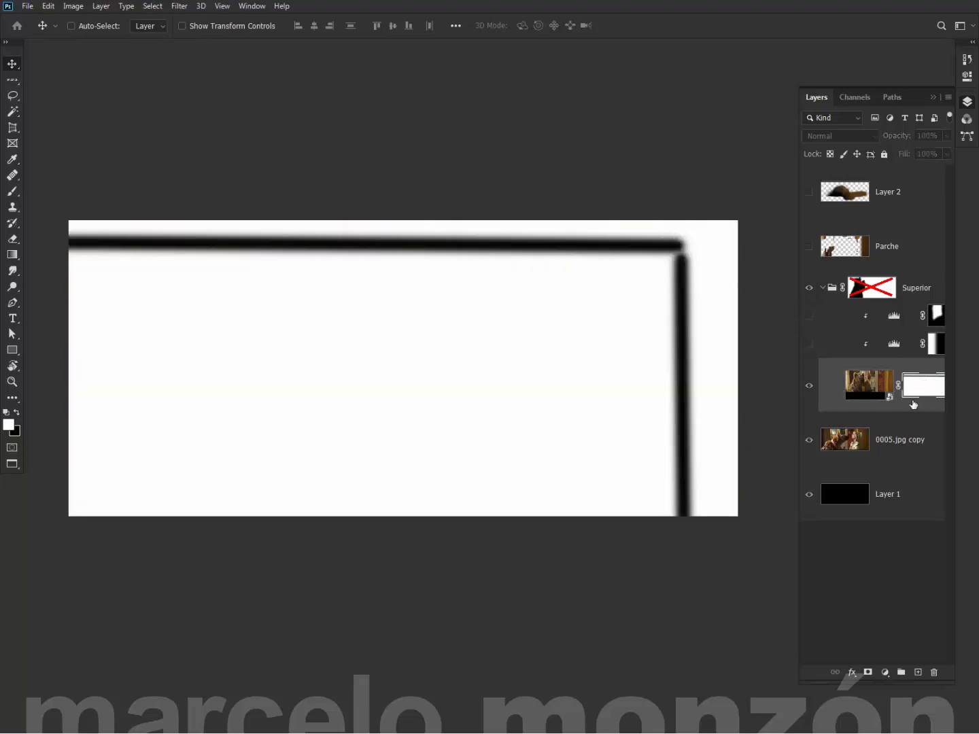
alt+click(930, 392)
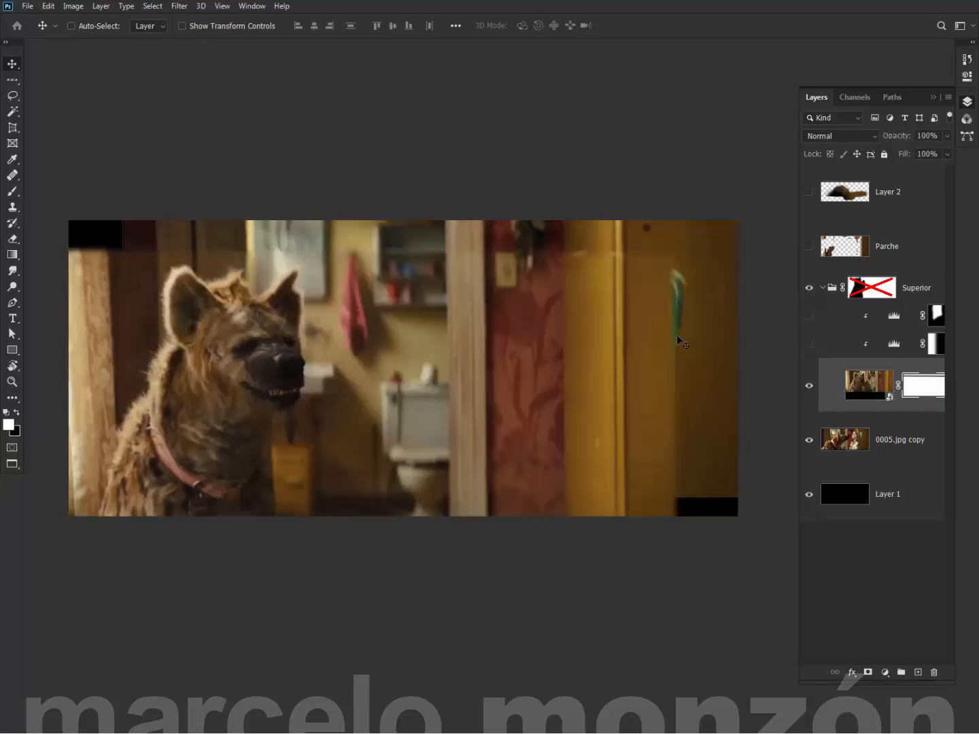
drag(809, 343, 809, 315)
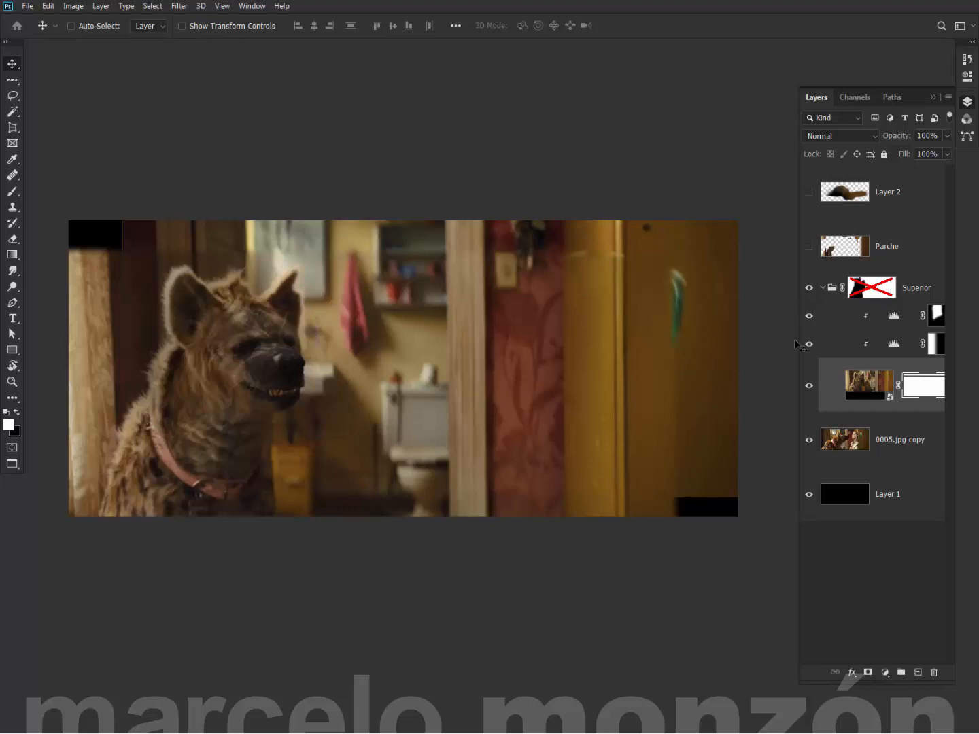
Release the clipping mask of the upper Levels adjustment layer in the Superior group.
click(891, 317)
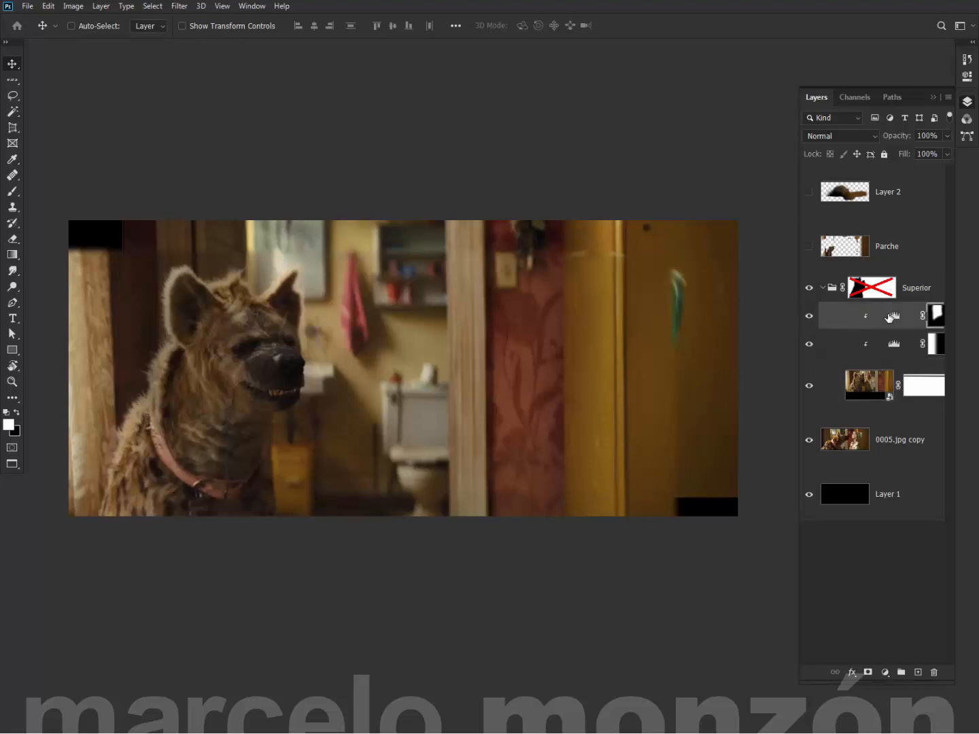
click(72, 9)
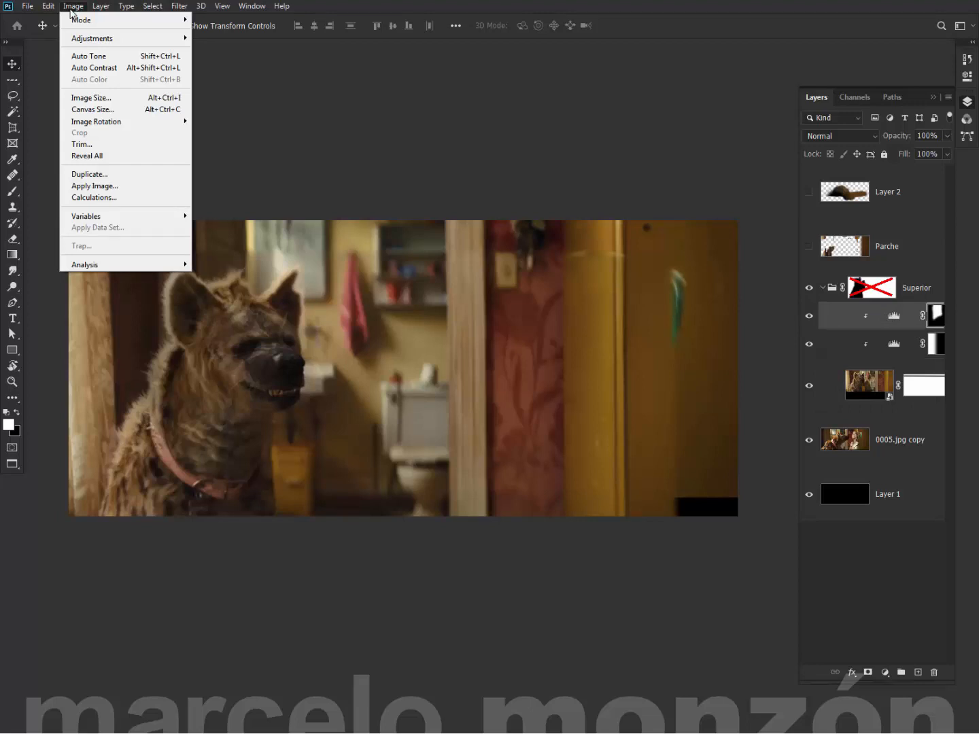
mouse_move(96, 8)
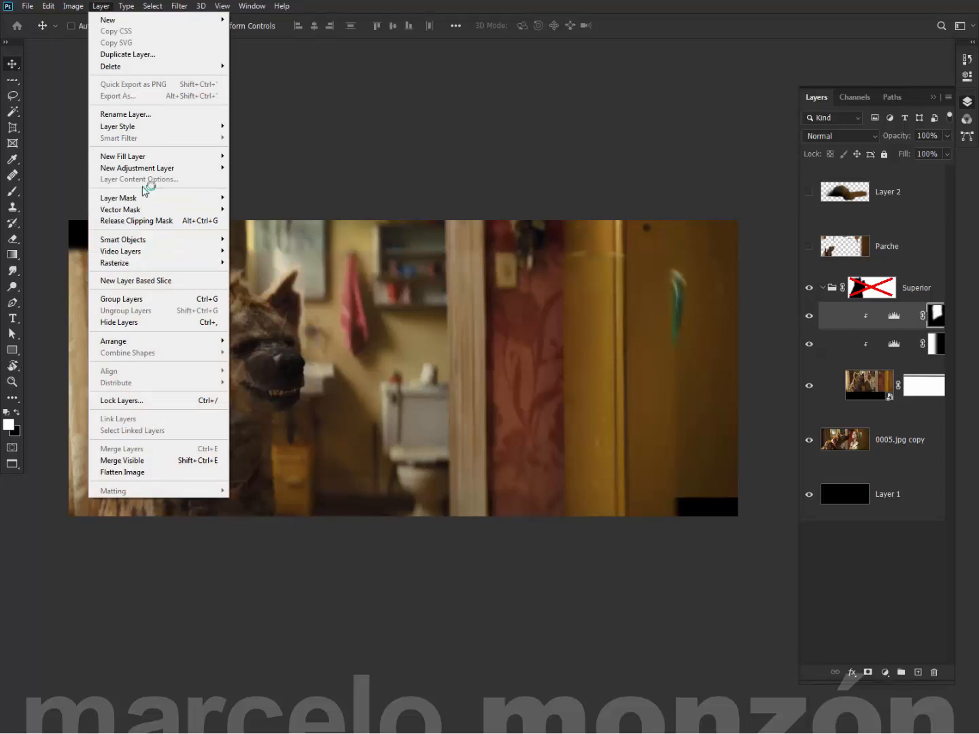
mouse_move(182, 259)
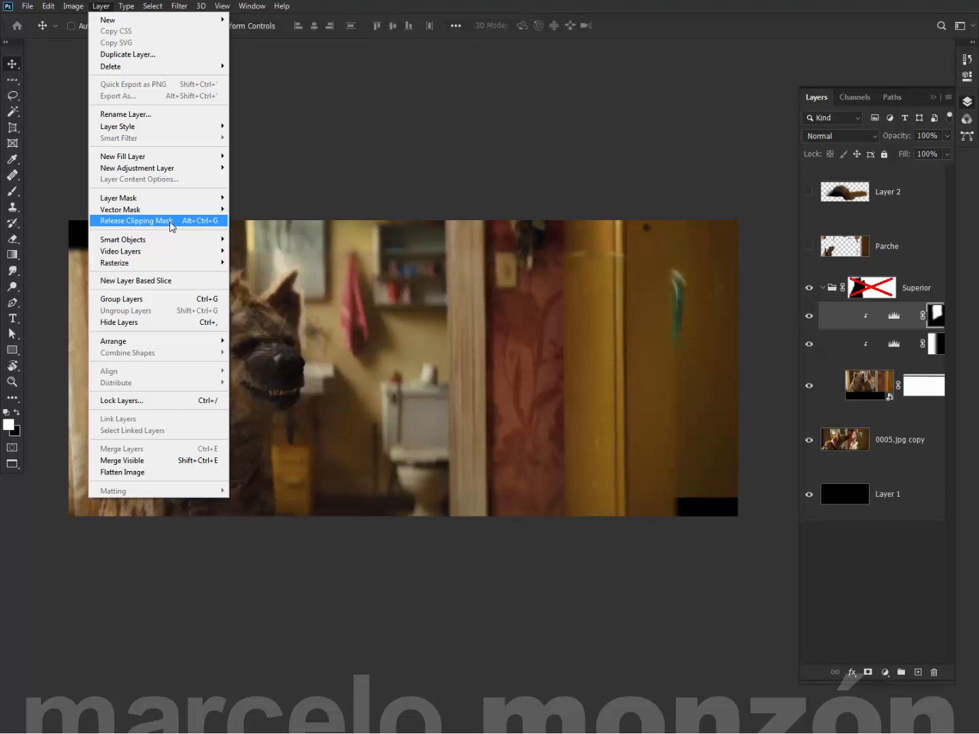
click(170, 223)
drag(895, 320, 880, 327)
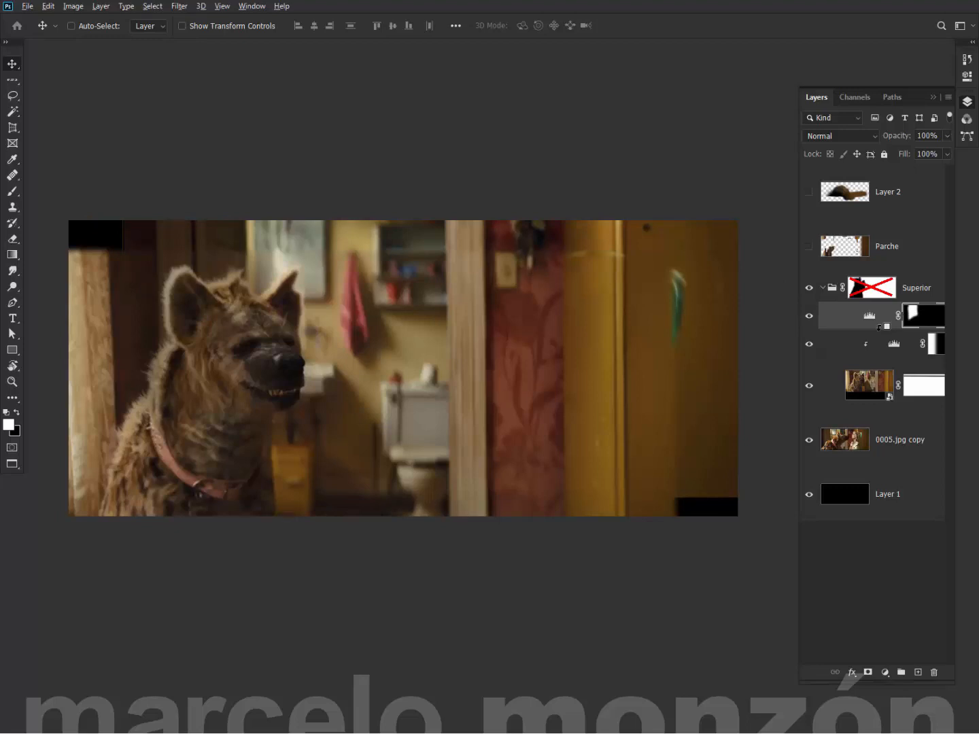
drag(880, 327, 848, 319)
Widen the layer list to reveal the layer names and clip the Levels 2 adjustment to the layer below.
right_click(847, 318)
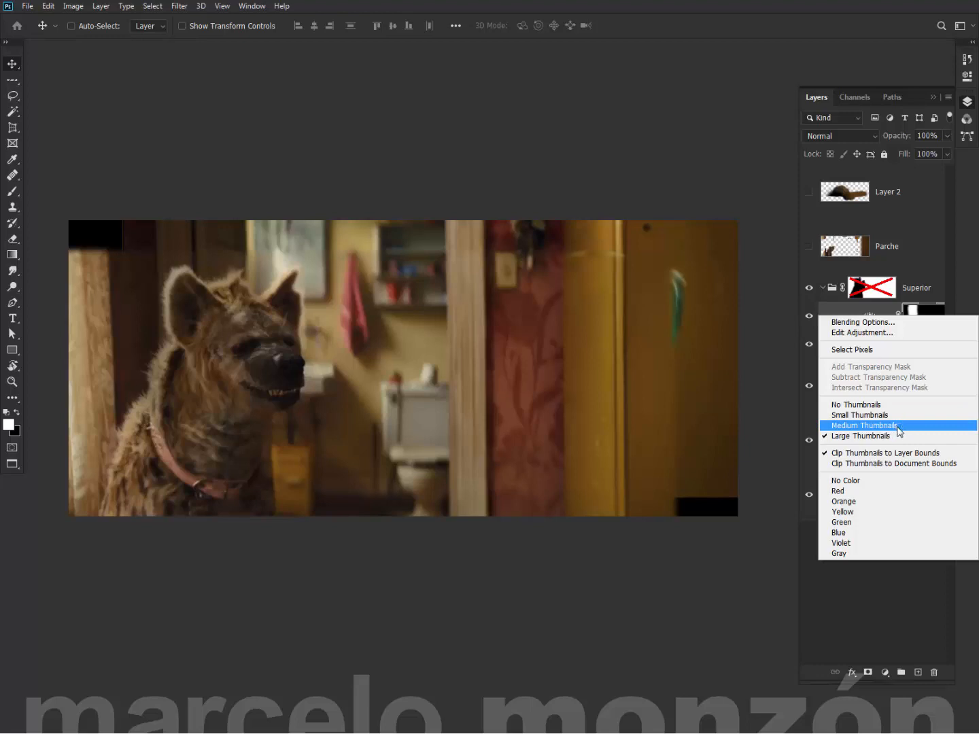
click(890, 462)
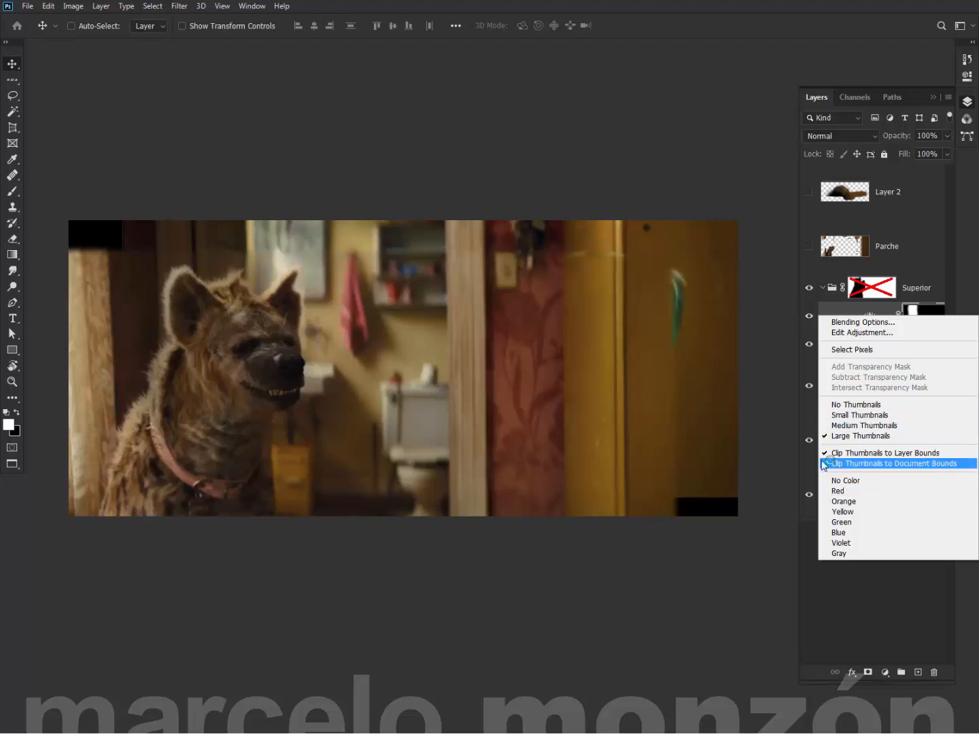
drag(799, 351, 726, 351)
right_click(924, 315)
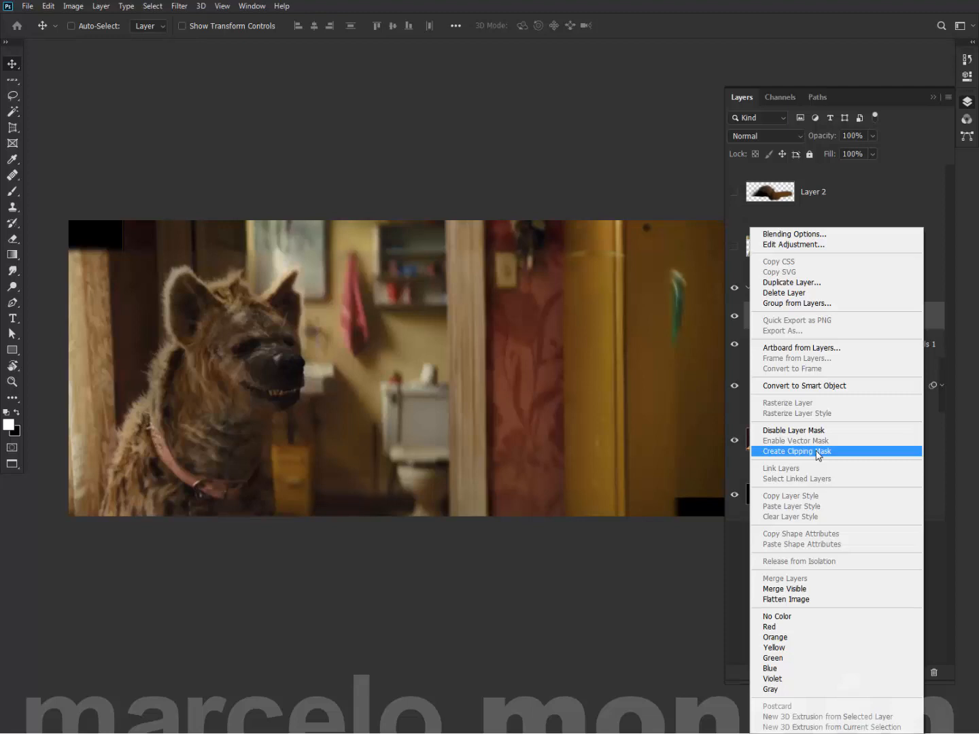
click(817, 452)
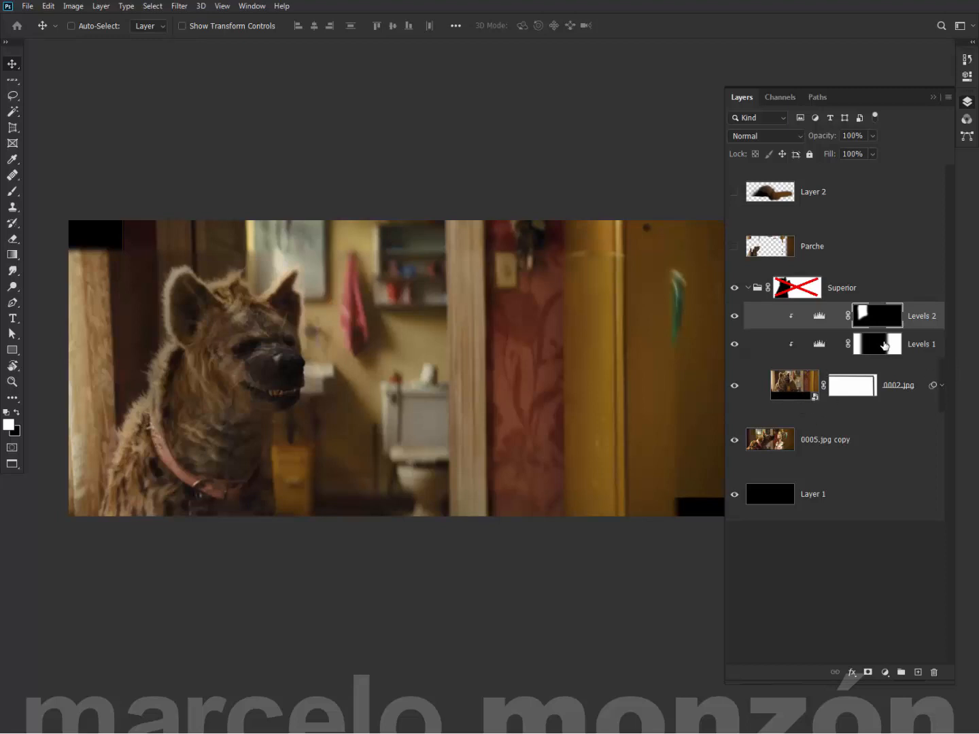
Compare the image with the Levels 1 mask off and on, and outline the Levels 1 and Levels 2 masks as selections.
shift+click(879, 346)
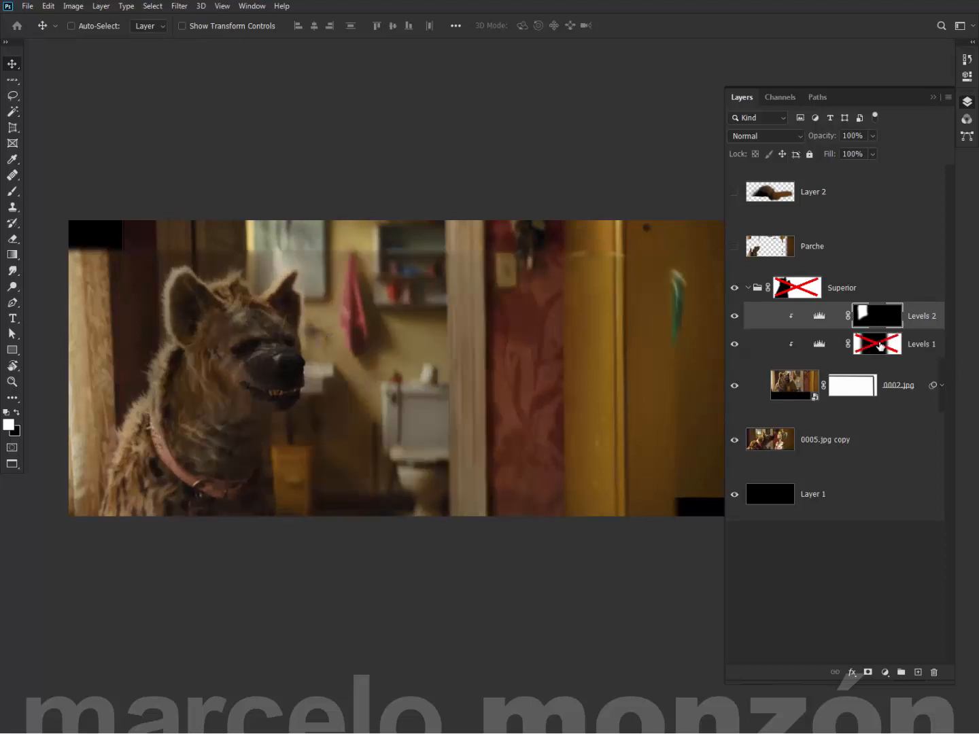
shift+click(880, 345)
ctrl+click(894, 347)
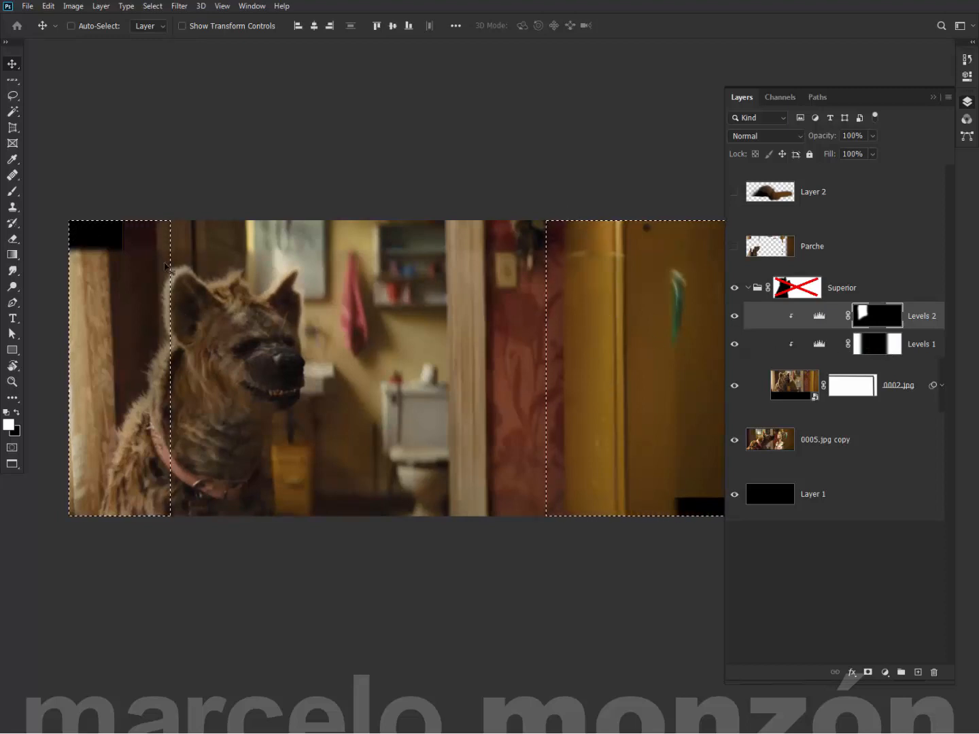
shift+click(877, 345)
ctrl+click(867, 315)
shift+click(877, 344)
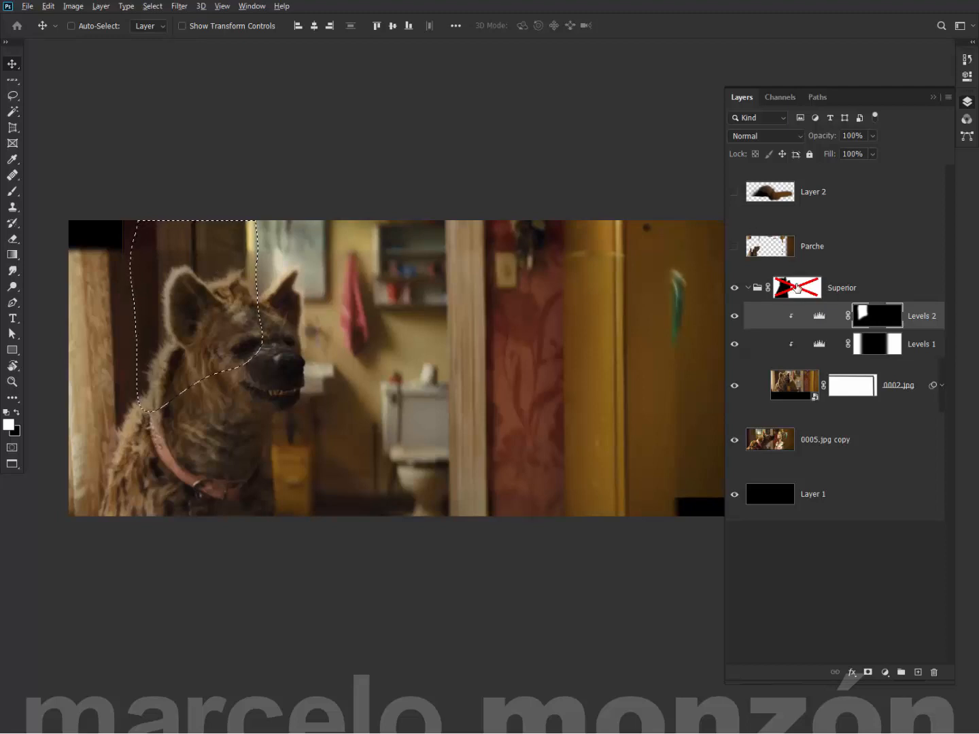
View the Superior group's mask on its own, re-enable it, and toggle the group's visibility to compare the result.
alt+click(798, 287)
alt+click(797, 287)
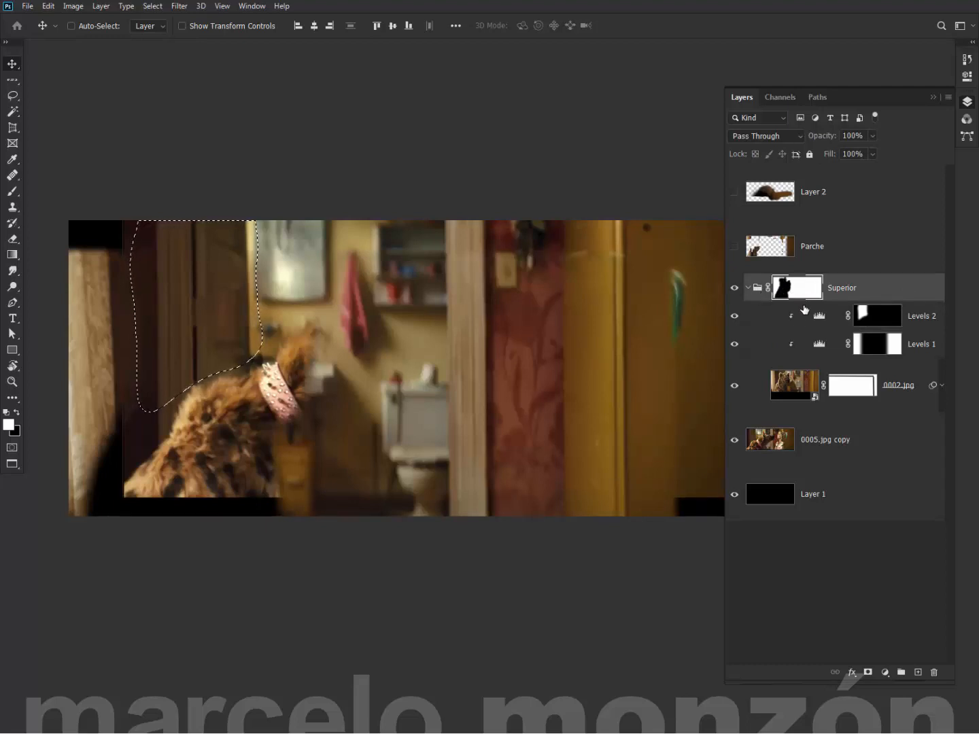
click(735, 288)
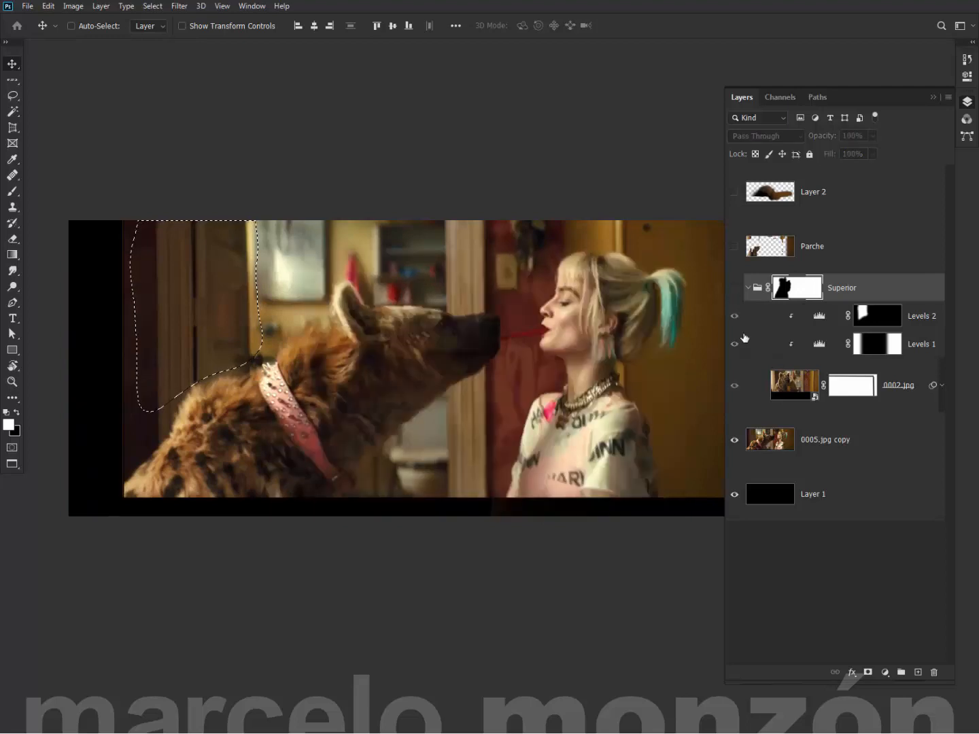
click(734, 288)
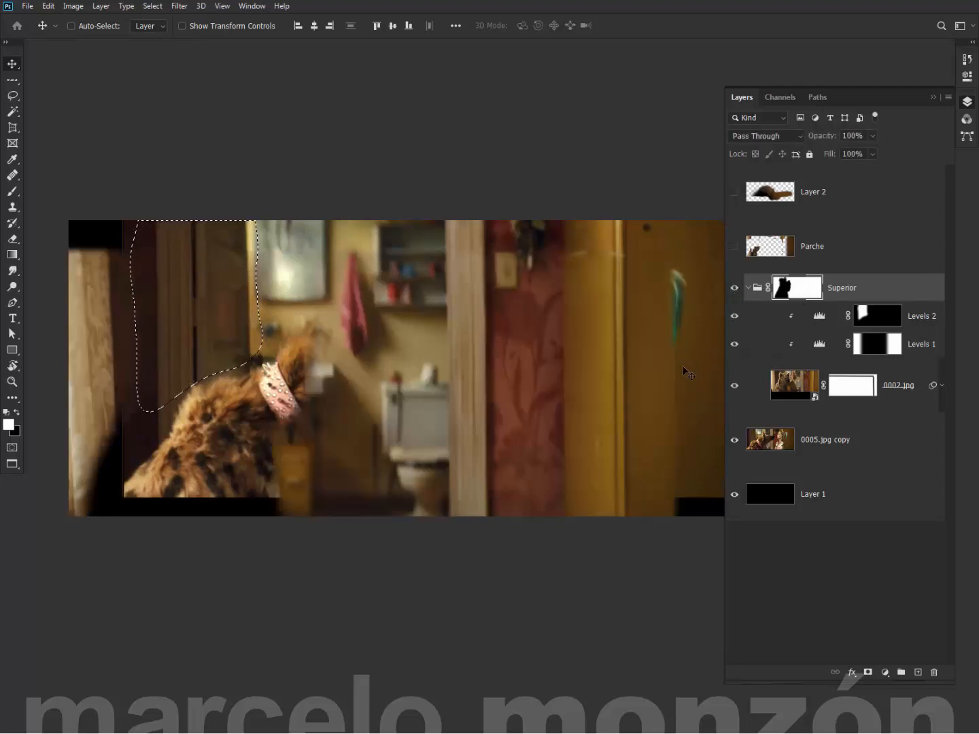
Show the Parche layer and examine it in isolation with the selection cleared, restoring the other layers.
click(735, 248)
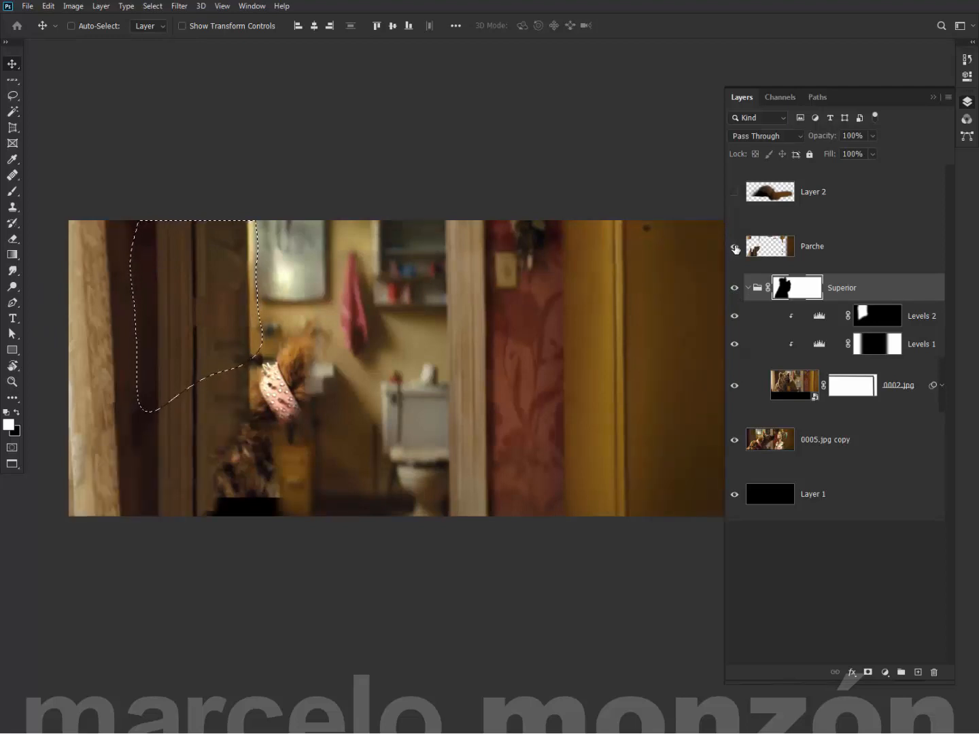
alt+click(734, 248)
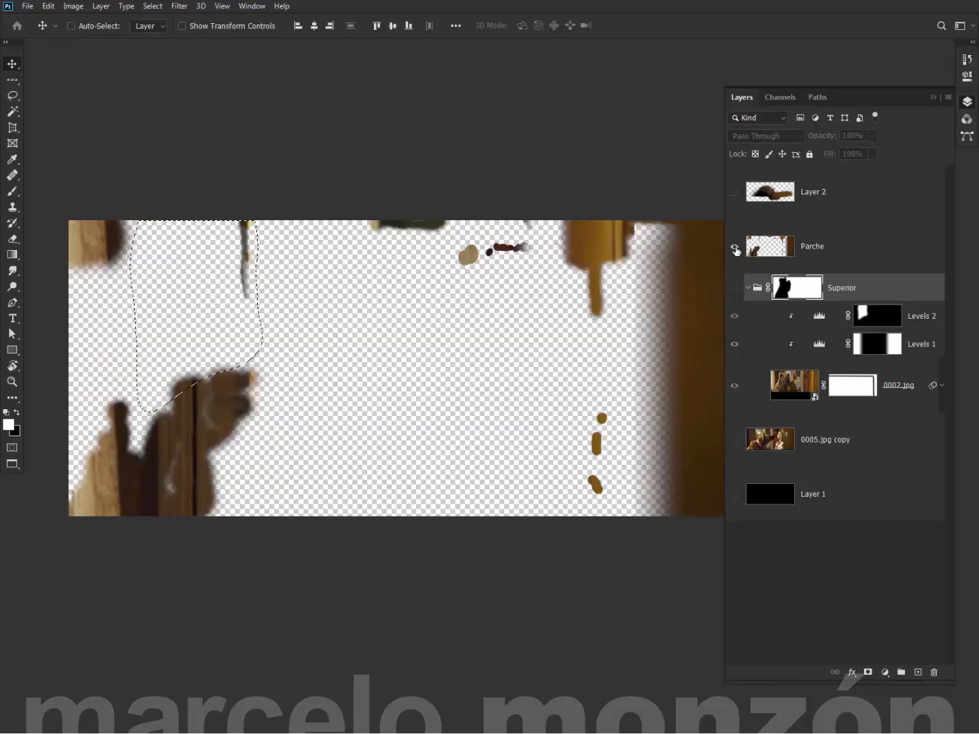
key(ctrl+d)
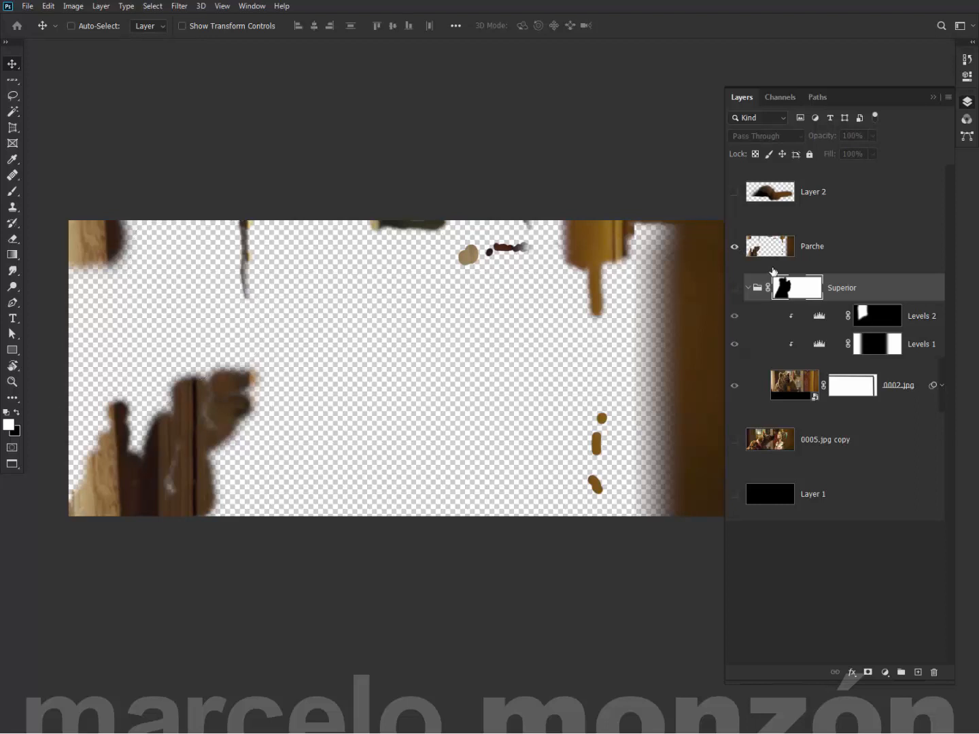
key(f)
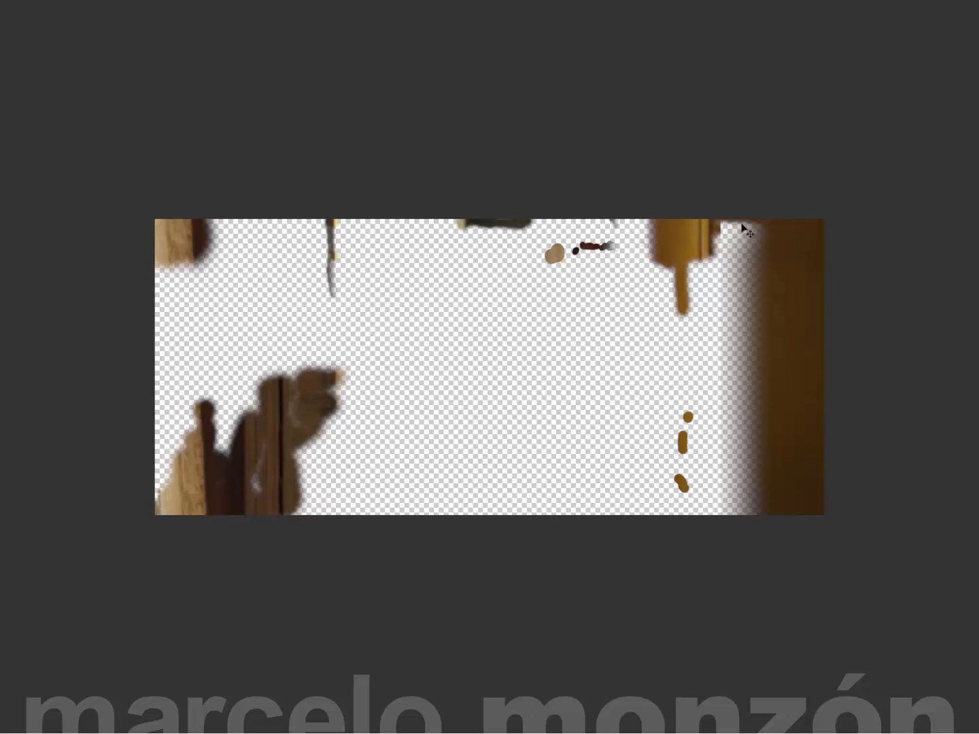
key(f)
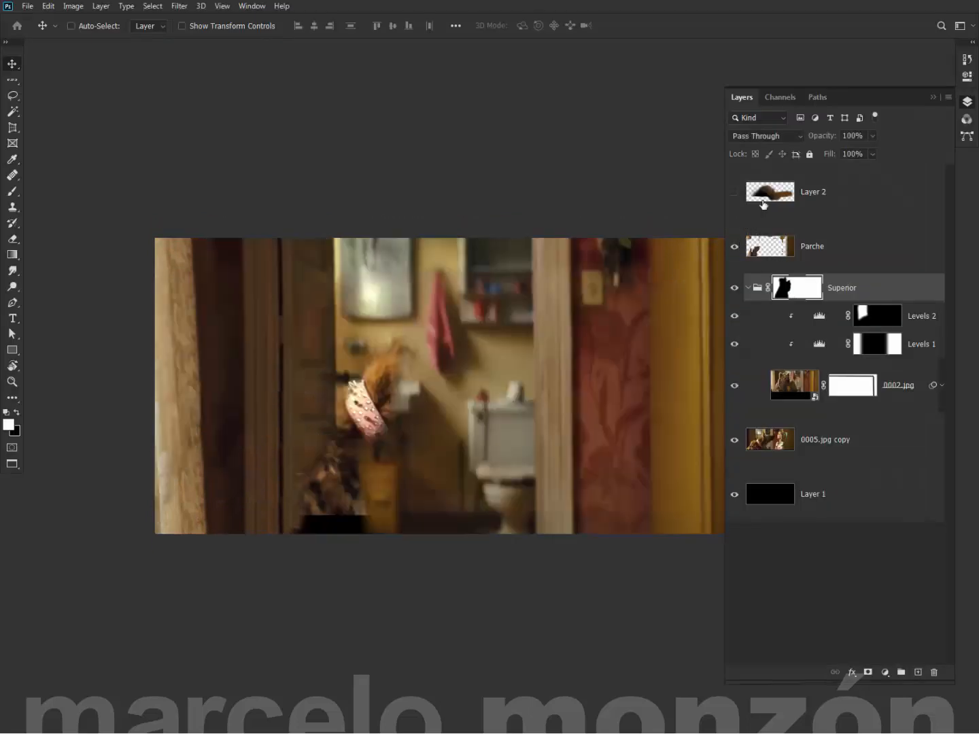
Load the contents of Layer 2 as a selection and make that layer visible.
ctrl+click(763, 198)
click(735, 192)
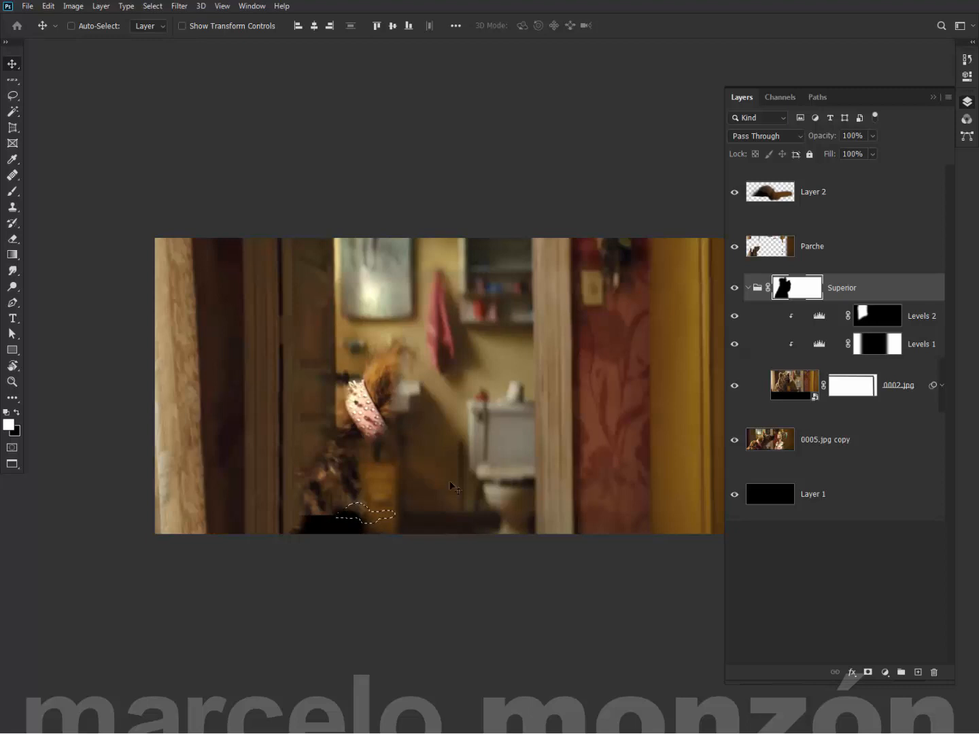
Close the current room document and open Hiena.psd from the Cuarto folder.
key(ctrl)
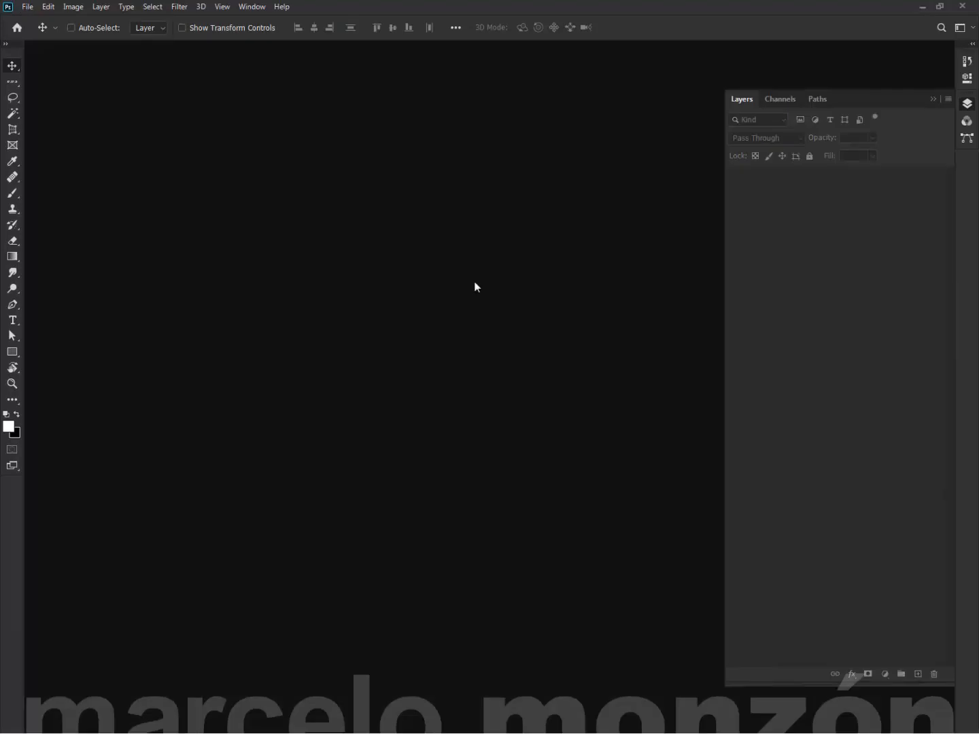
key(ctrl+o)
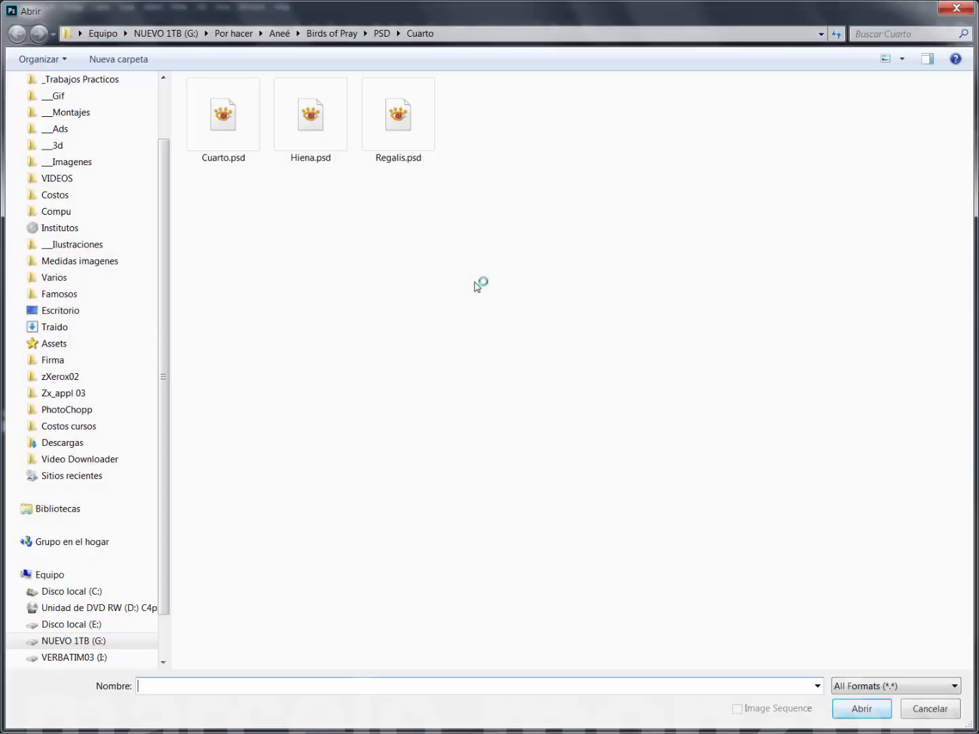
double_click(311, 119)
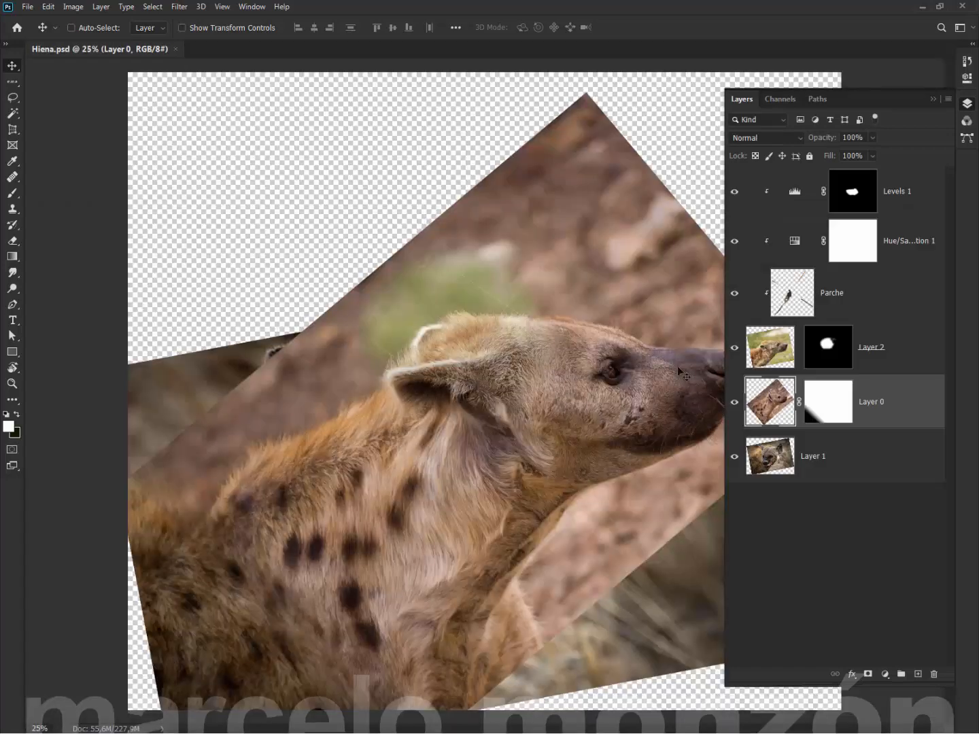
Hide all the layers above Layer 1 to isolate the bottom hyena photo.
drag(736, 403, 744, 245)
click(743, 197)
click(736, 404)
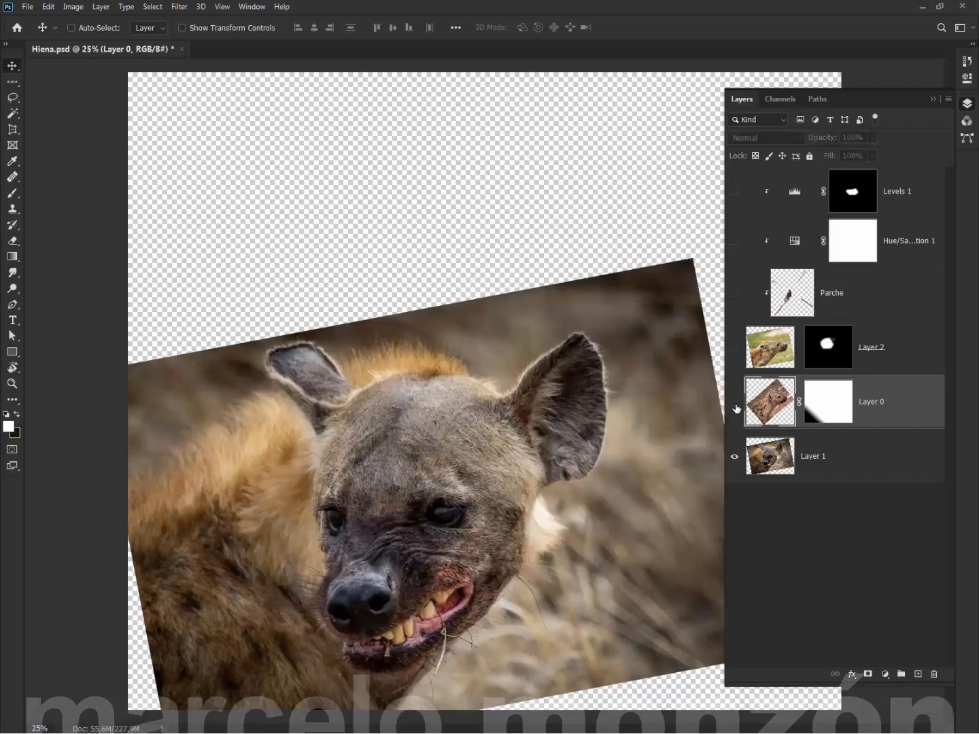
Compare Layer 0 with its mask disabled and enabled, and show Layer 2 above it.
shift+click(832, 410)
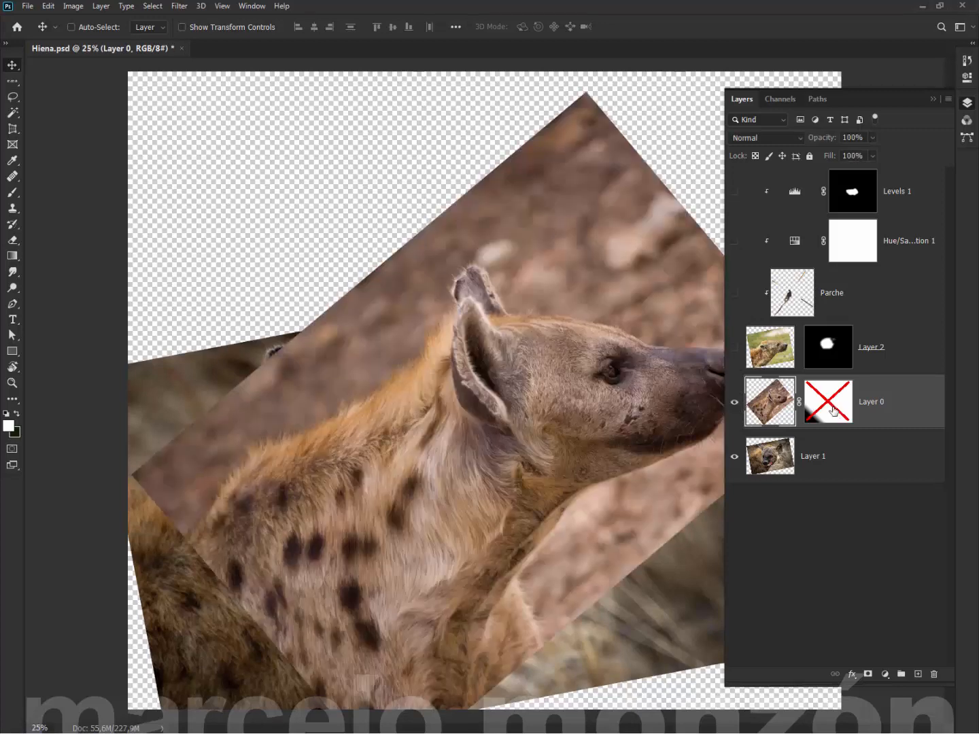
shift+click(833, 410)
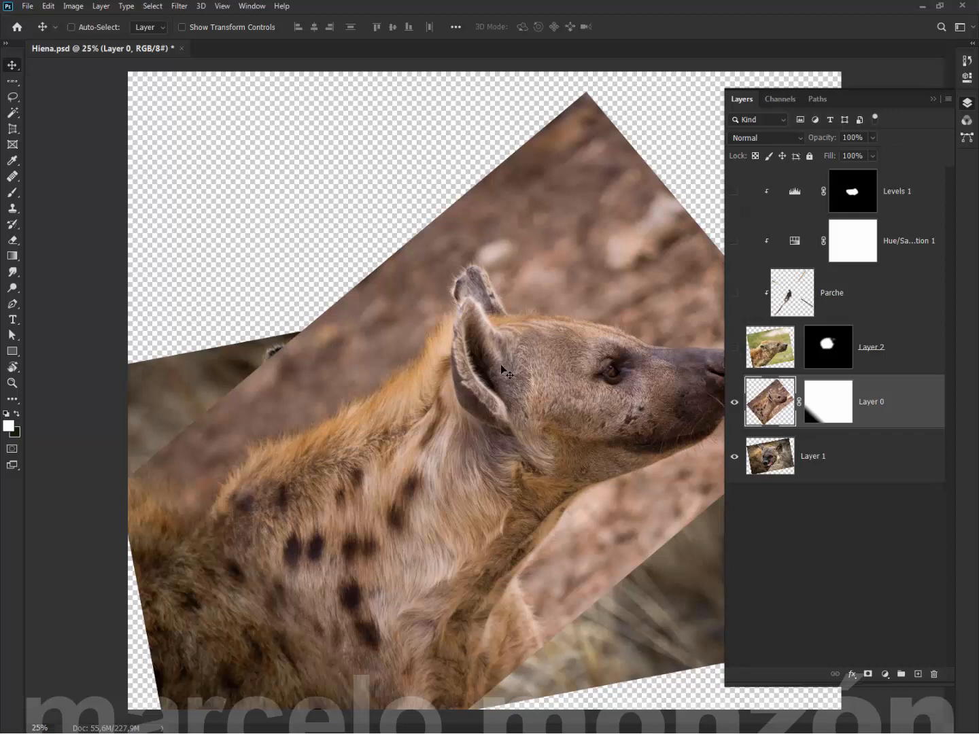
click(734, 347)
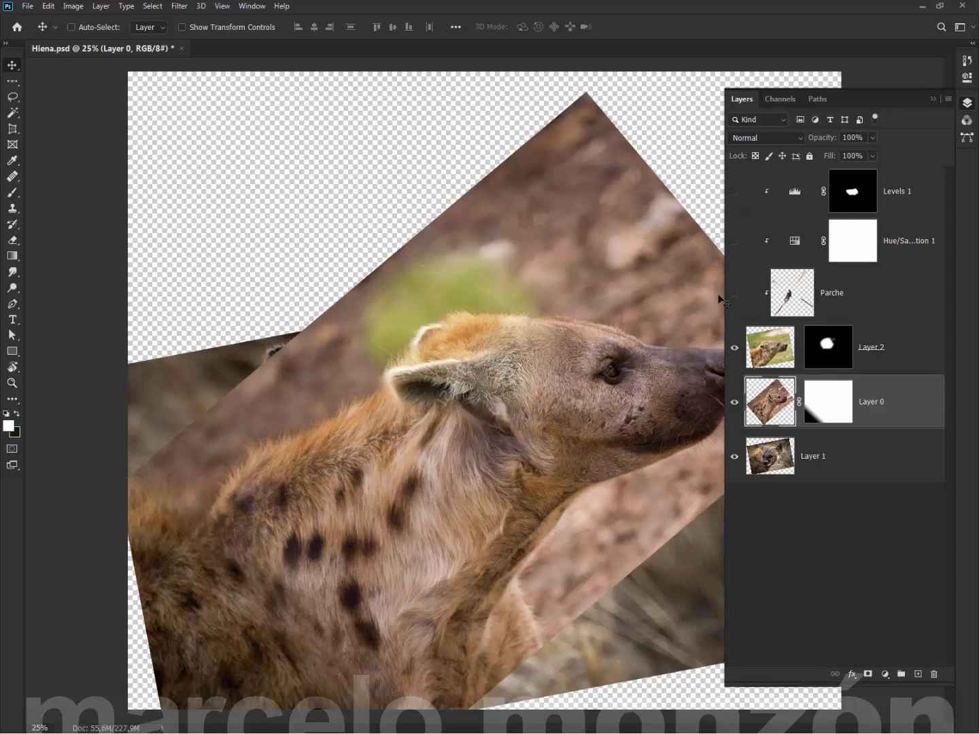
Show the Parche layer, toggling its visibility to compare its effect.
click(734, 293)
click(736, 297)
click(735, 297)
Label the Parche layer yellow and reset its label to No Color.
right_click(873, 293)
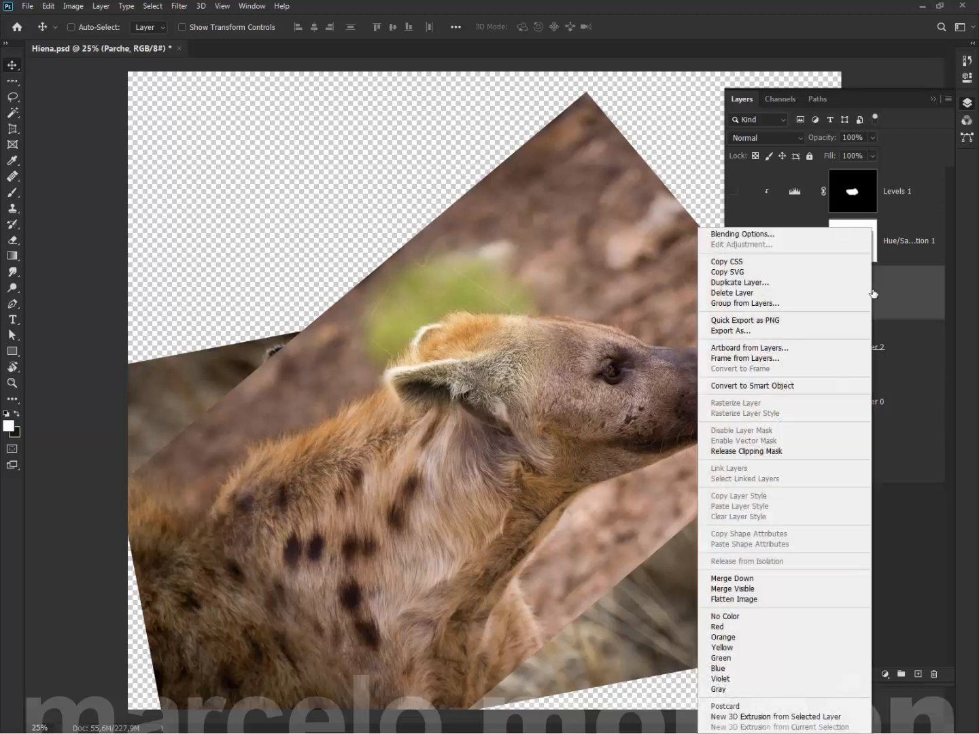
click(758, 649)
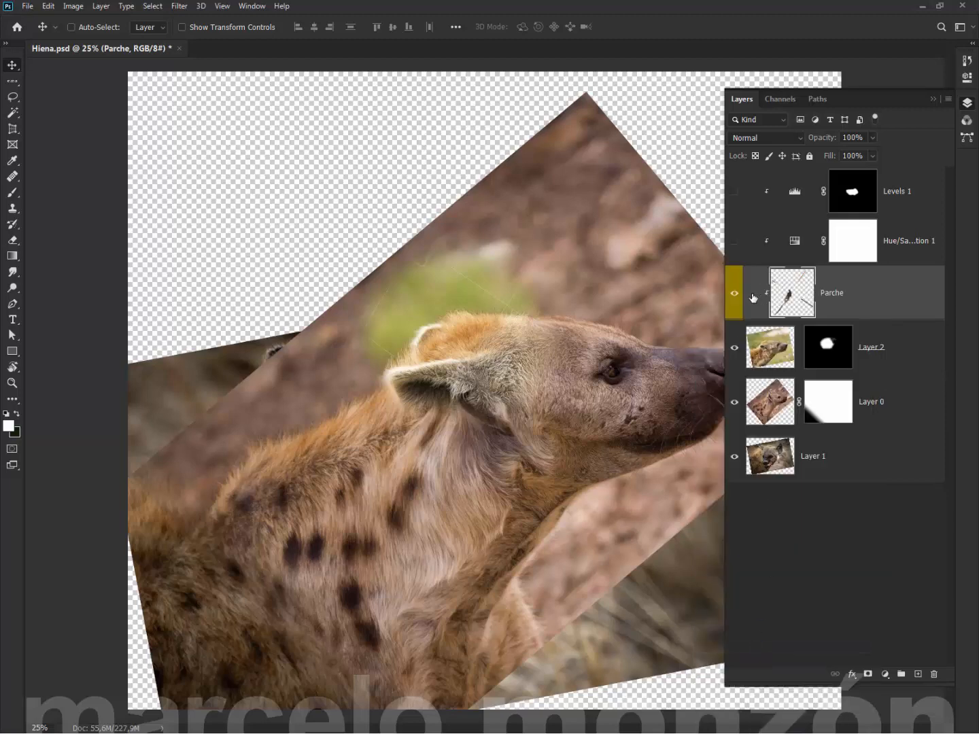
right_click(880, 291)
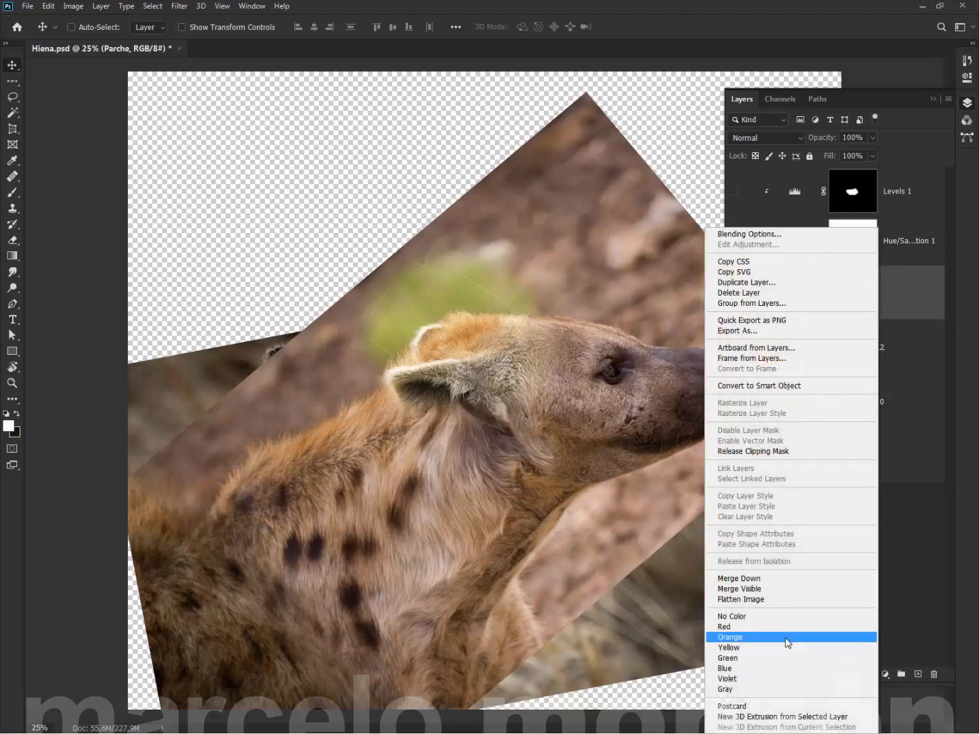
click(771, 616)
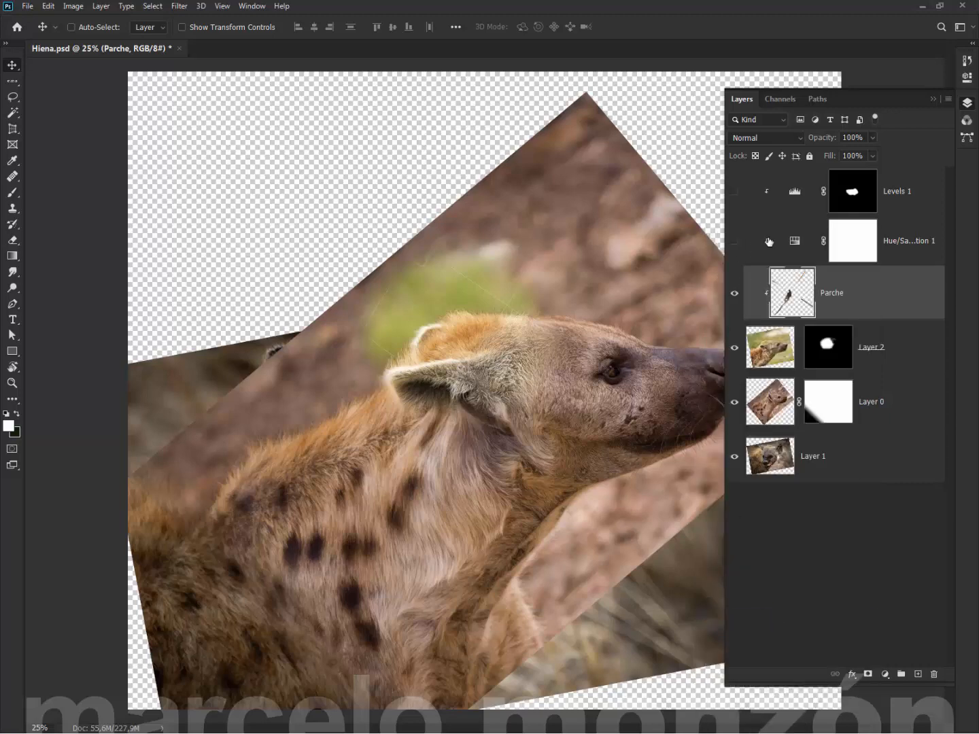
Show the Hue/Saturation 1 and Levels 1 adjustments, loading the Levels 1 mask as a selection.
click(734, 242)
ctrl+click(853, 195)
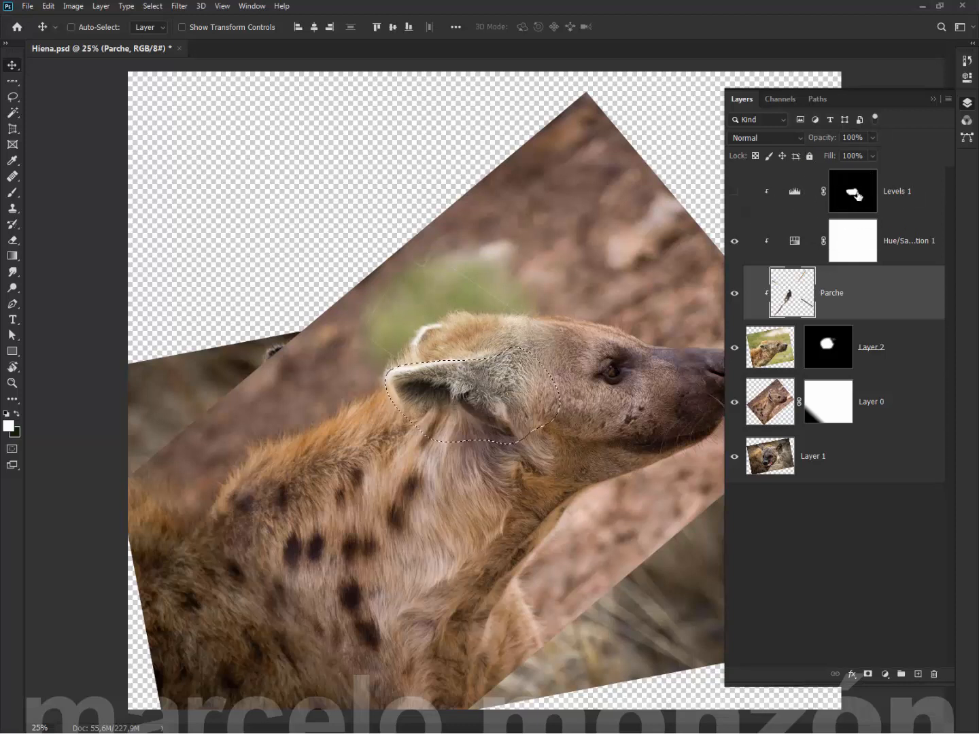
click(739, 194)
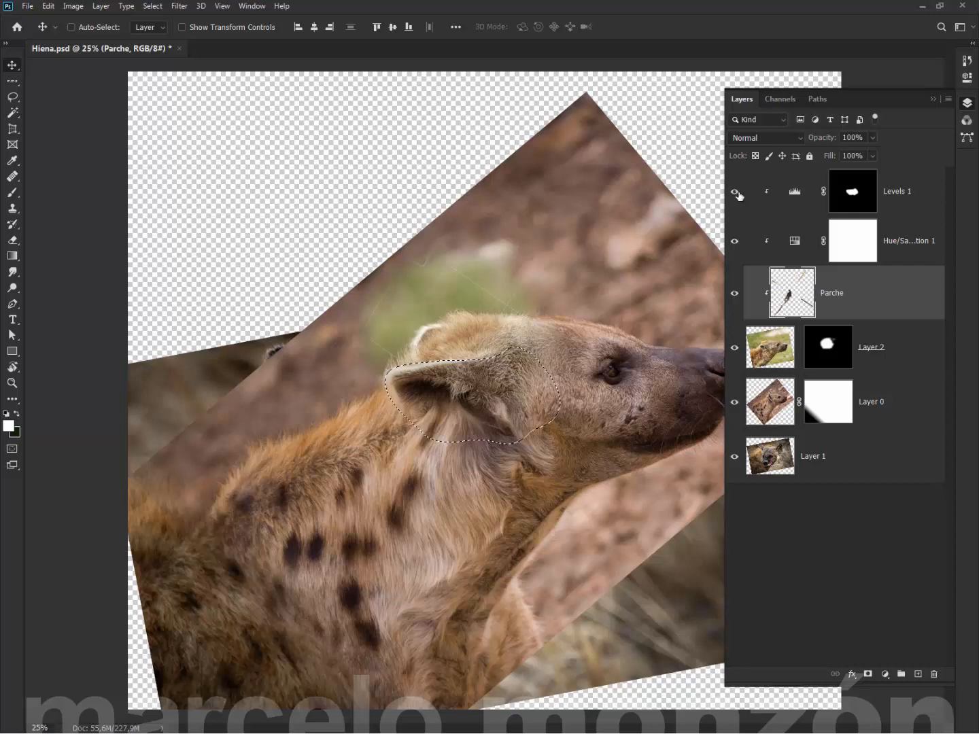
Close Hiena.psd without saving changes and open Regalis.psd from the Cuarto folder.
key(ctrl)
key(ctrl+w)
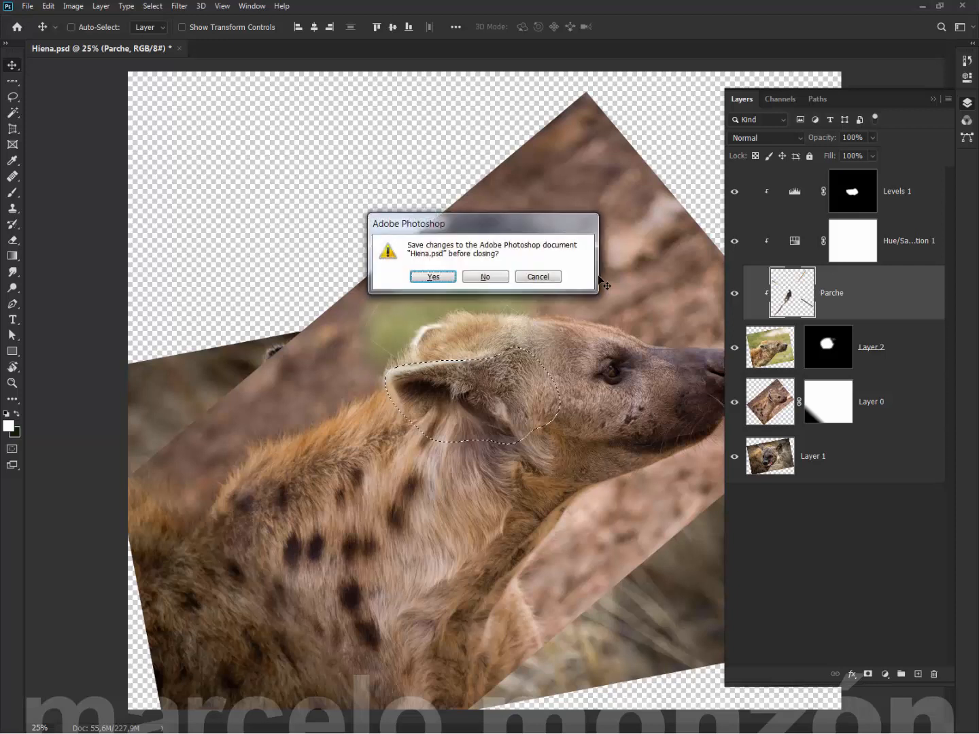
click(496, 276)
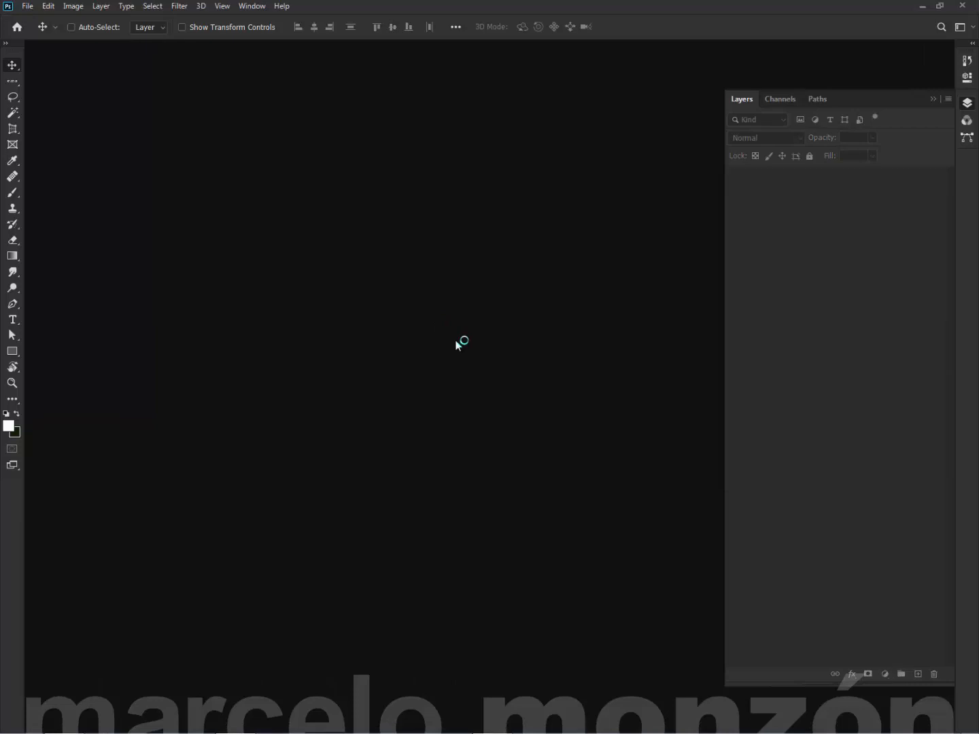
key(ctrl+o)
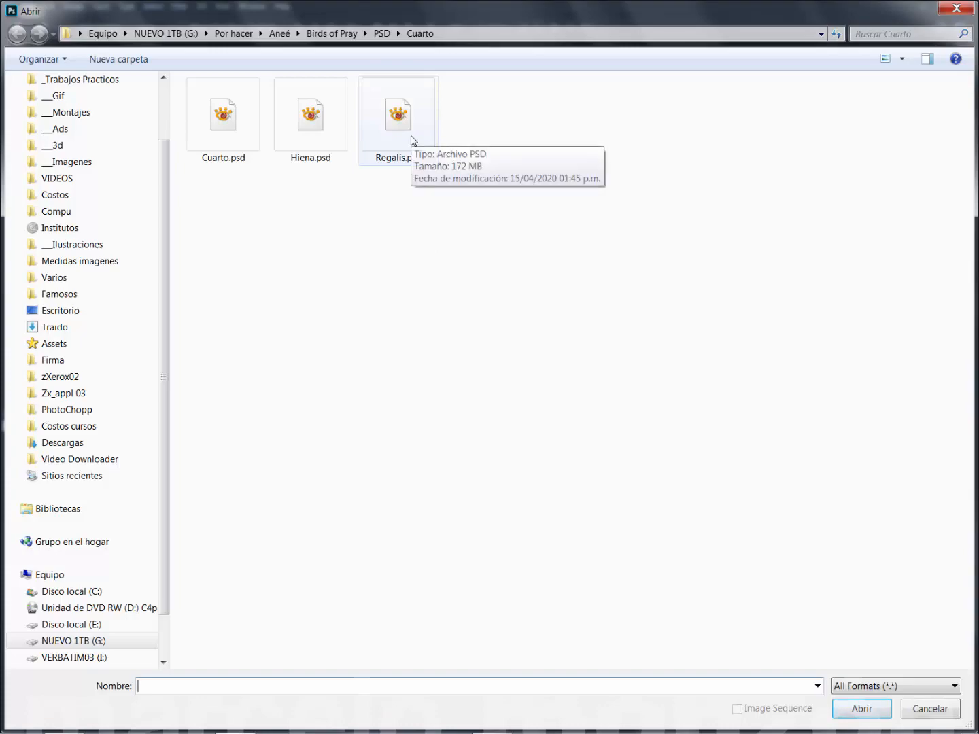
double_click(402, 132)
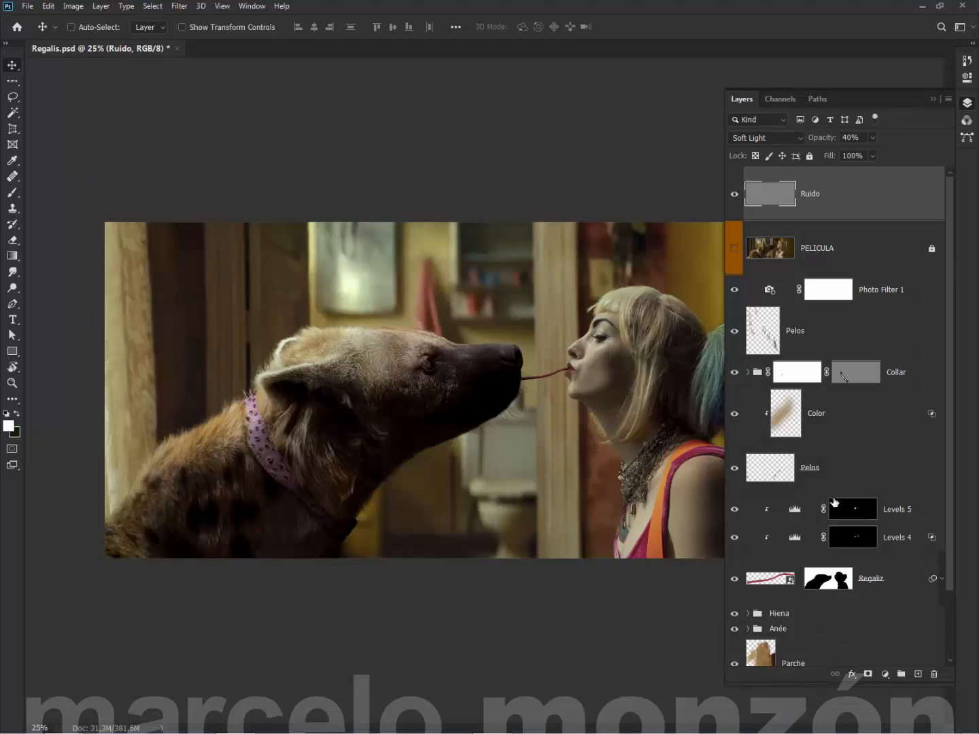
Isolate the bottom Cuarto layer, select it and review its linked smart object options.
scroll(833, 502, down, 2)
alt+click(735, 640)
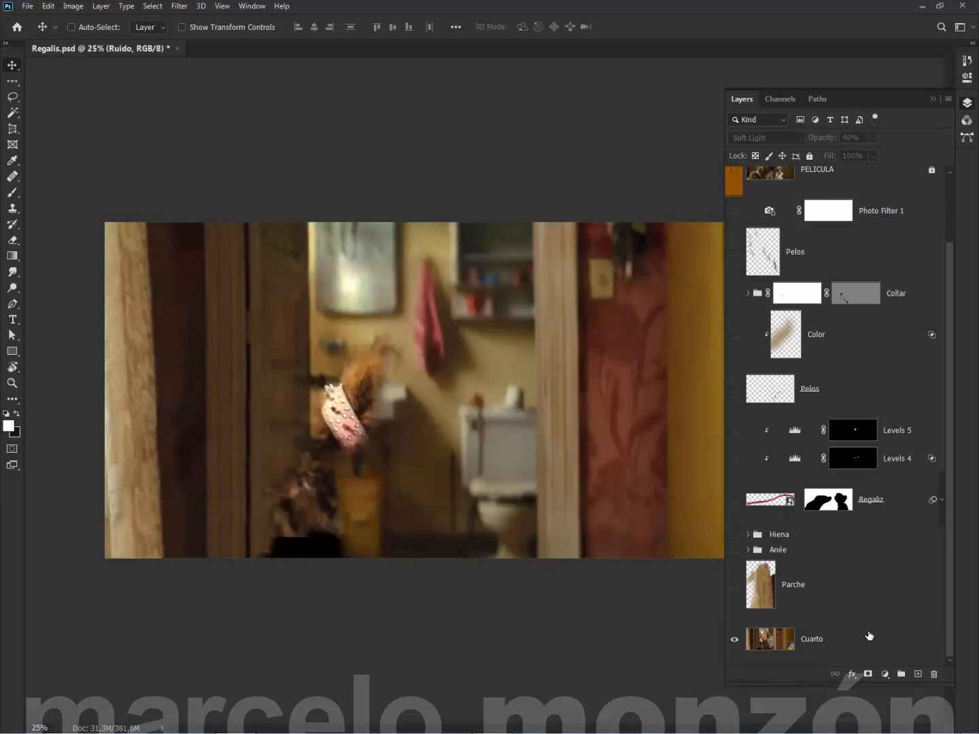
right_click(790, 649)
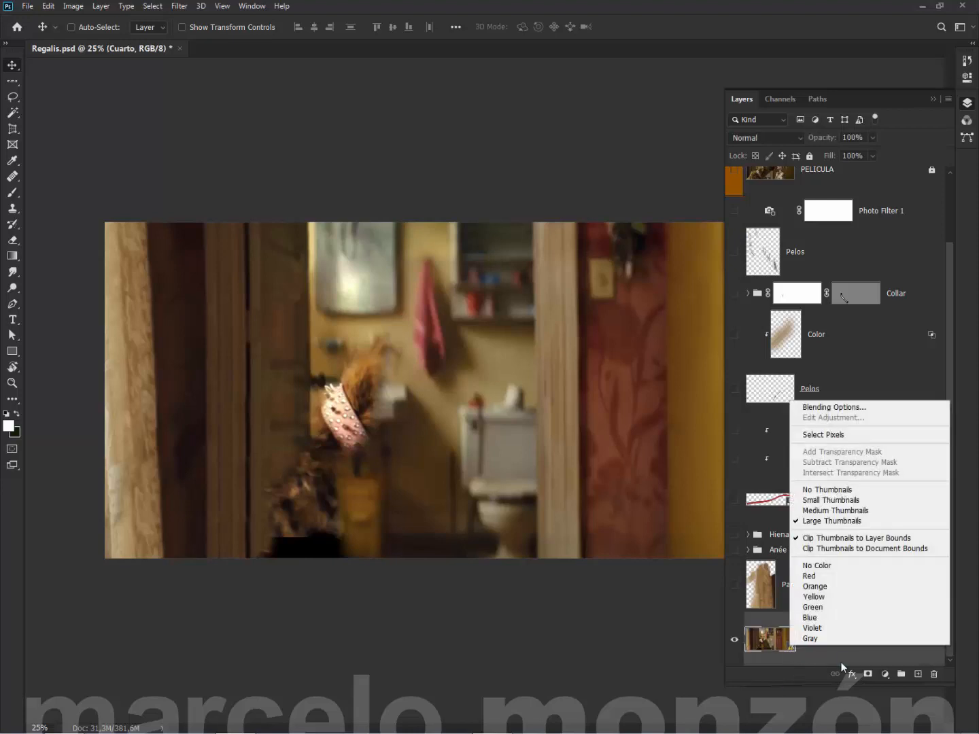
click(841, 662)
right_click(865, 639)
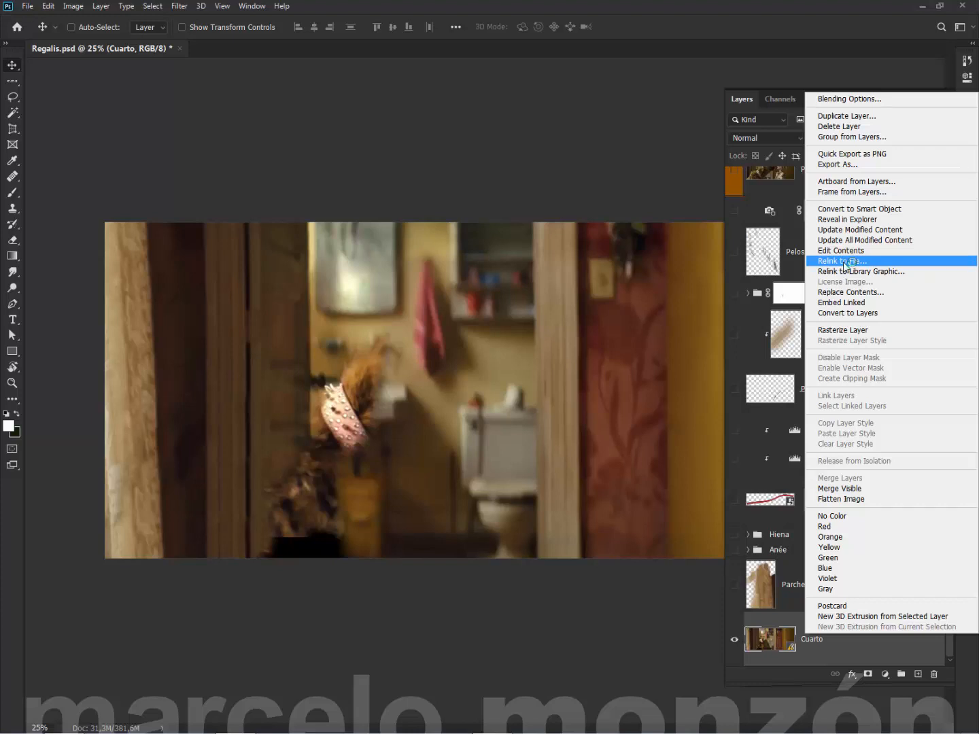
click(635, 590)
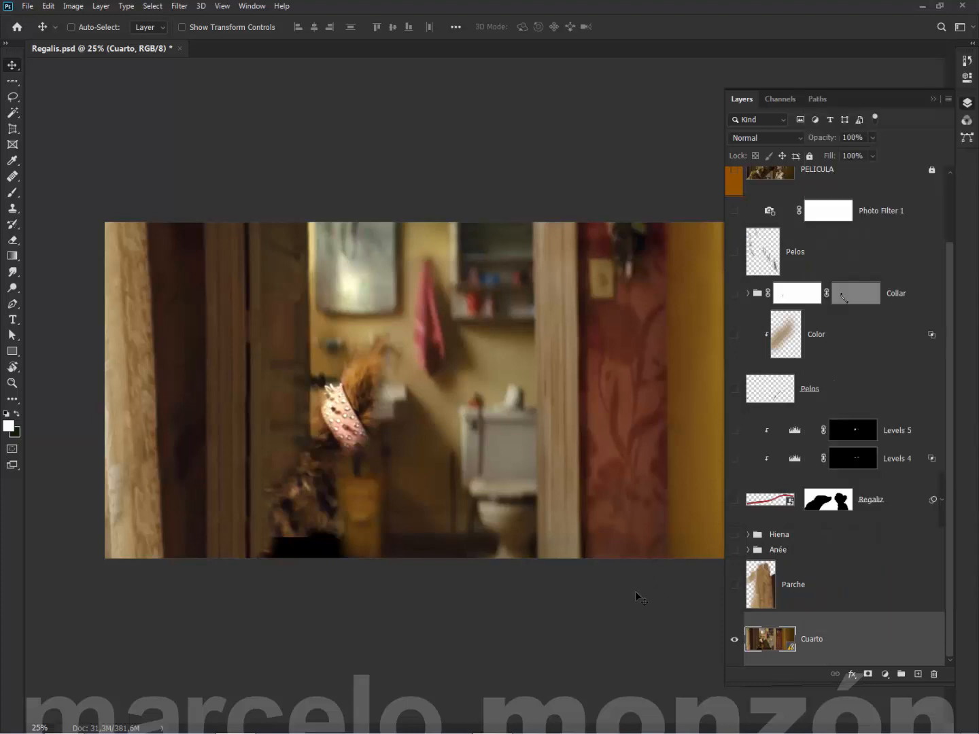
Check the document's dimensions in Image Size without changing them, and locate the Place Linked command.
click(75, 7)
click(92, 97)
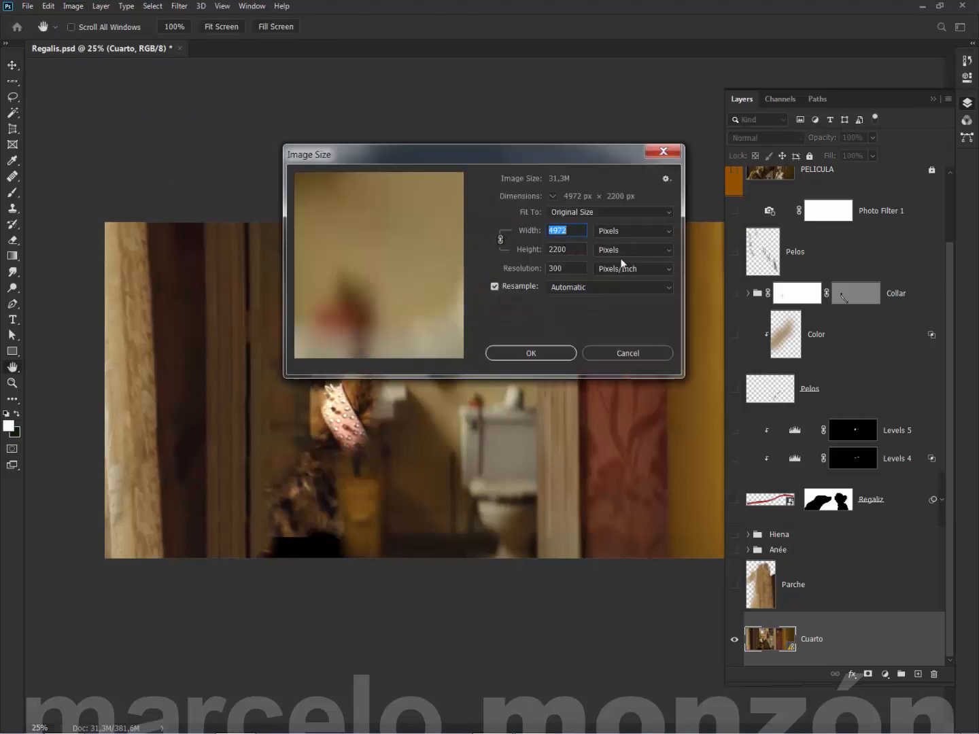
key(Escape)
click(27, 4)
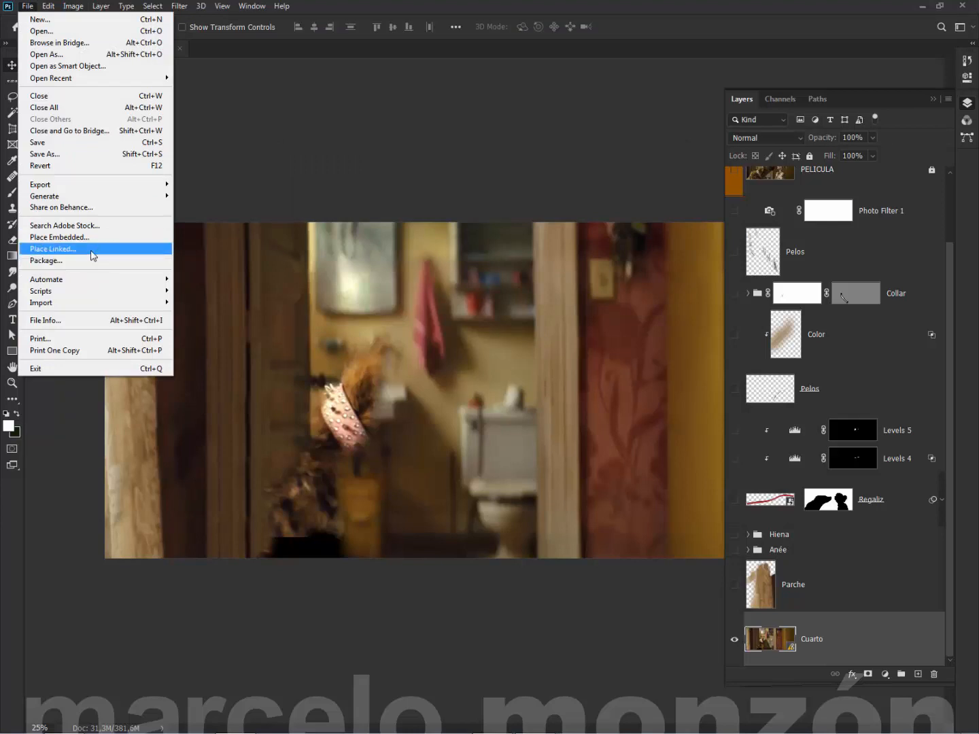
click(452, 167)
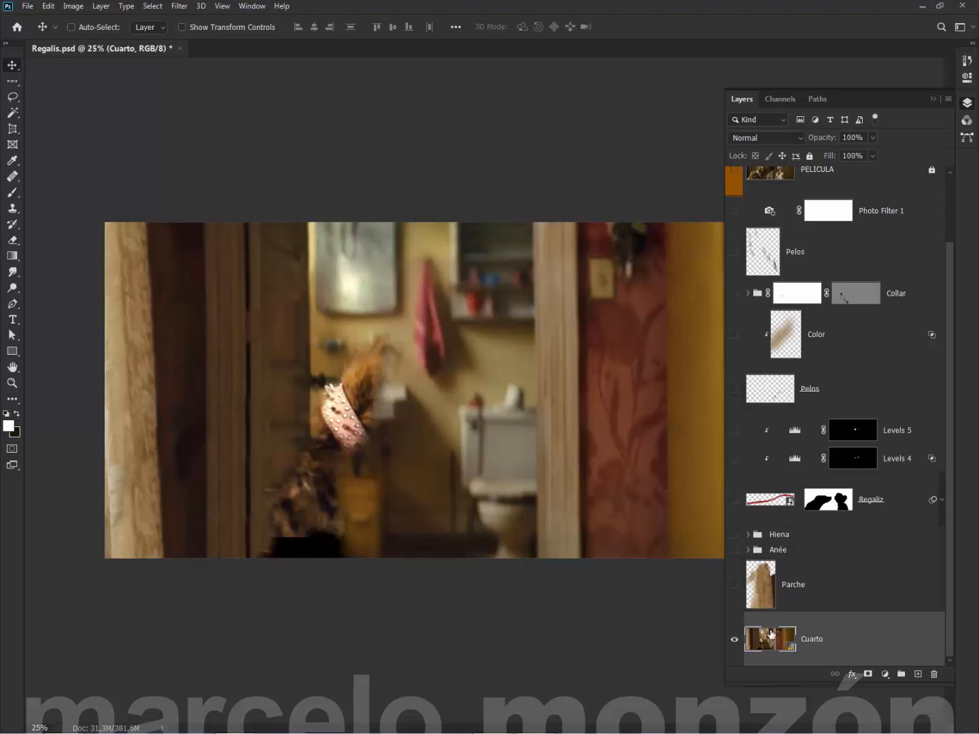
Show the Parche layer and the woman's expanded layer group, hiding every layer inside the group except Layer 0.
click(735, 584)
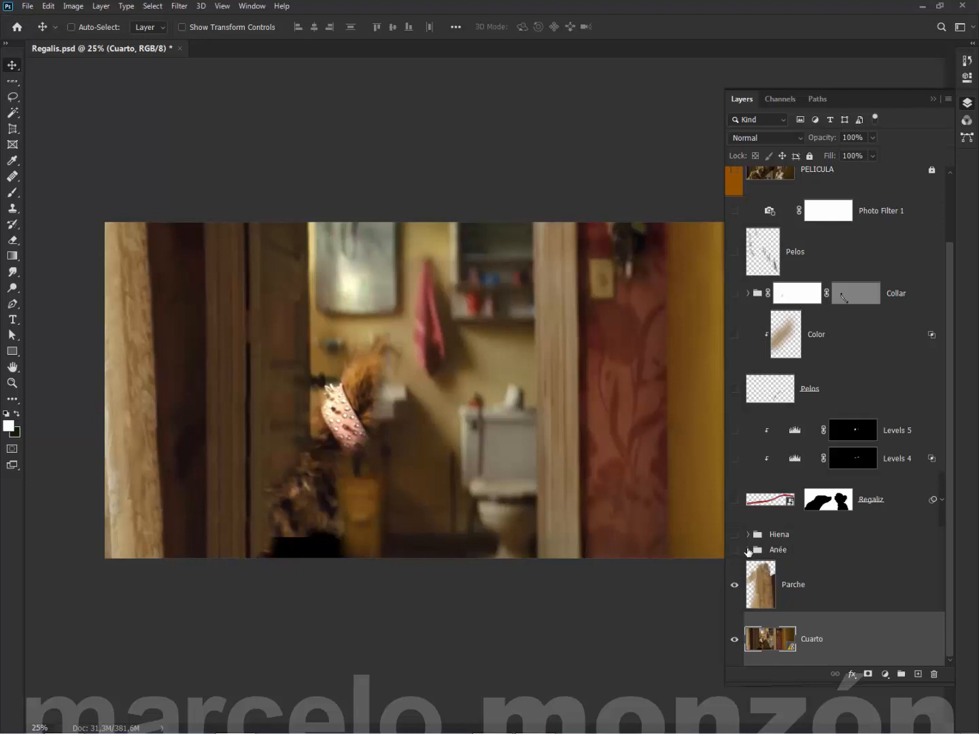
click(748, 548)
click(734, 550)
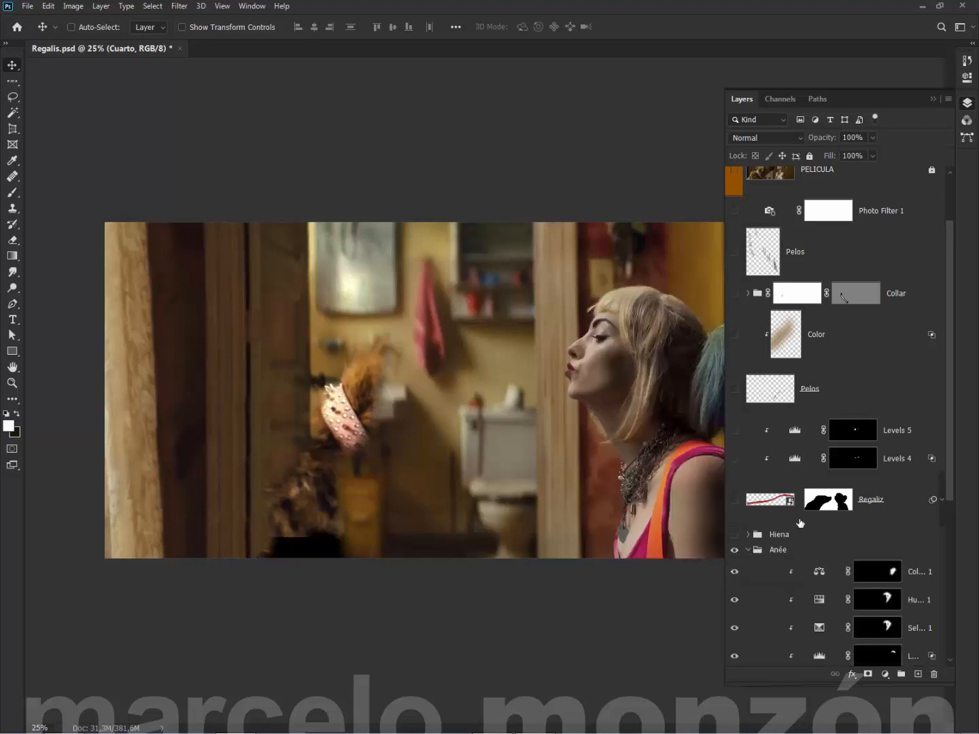
scroll(794, 523, down, 5)
drag(735, 294, 740, 332)
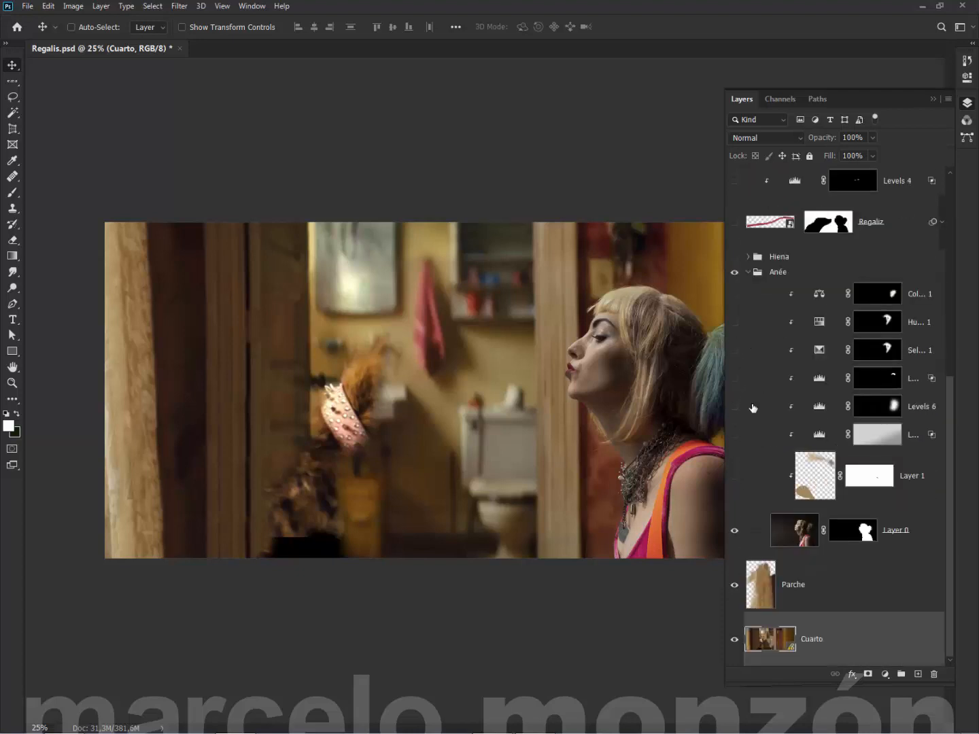
Examine Layer 0's mask on its own, comparing it with the woman's saved outline path shown and hidden.
alt+click(862, 534)
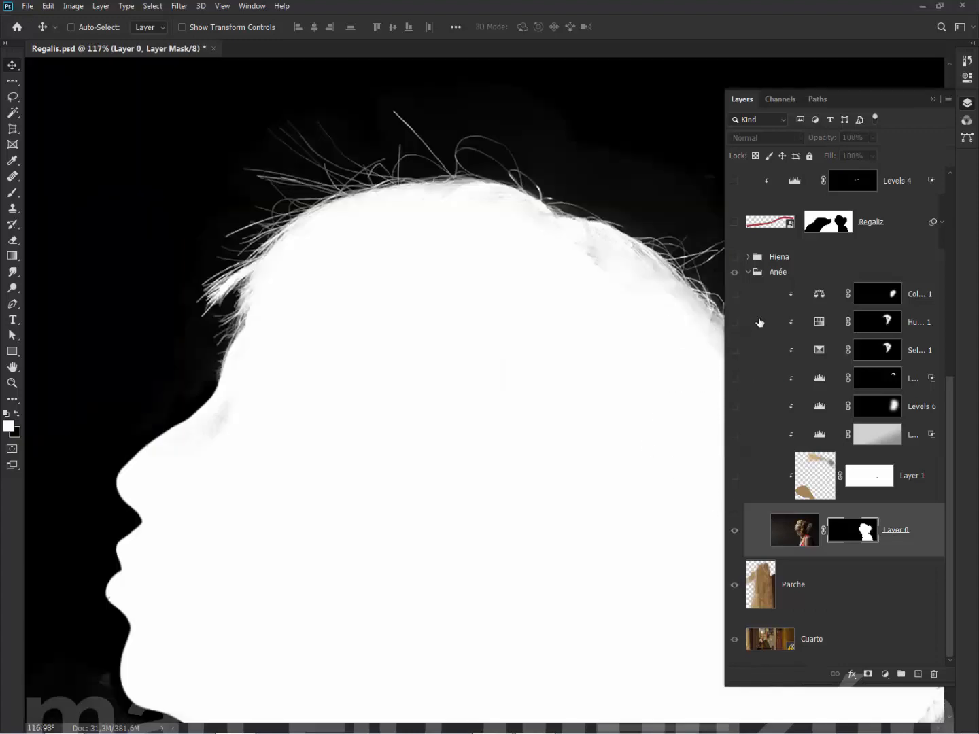
click(817, 99)
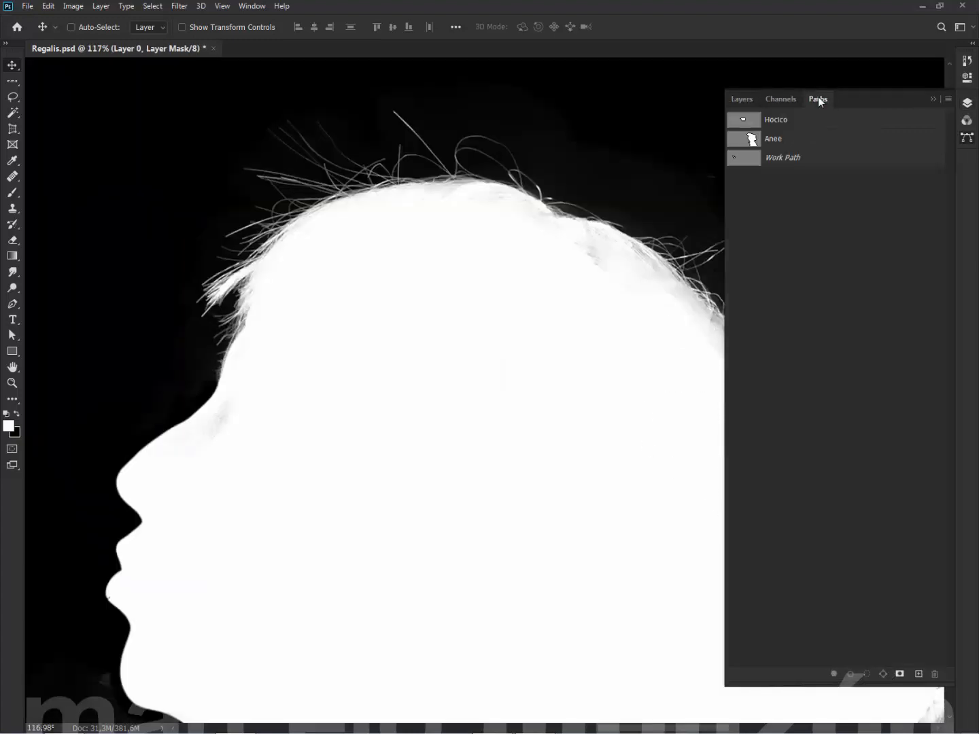
click(747, 146)
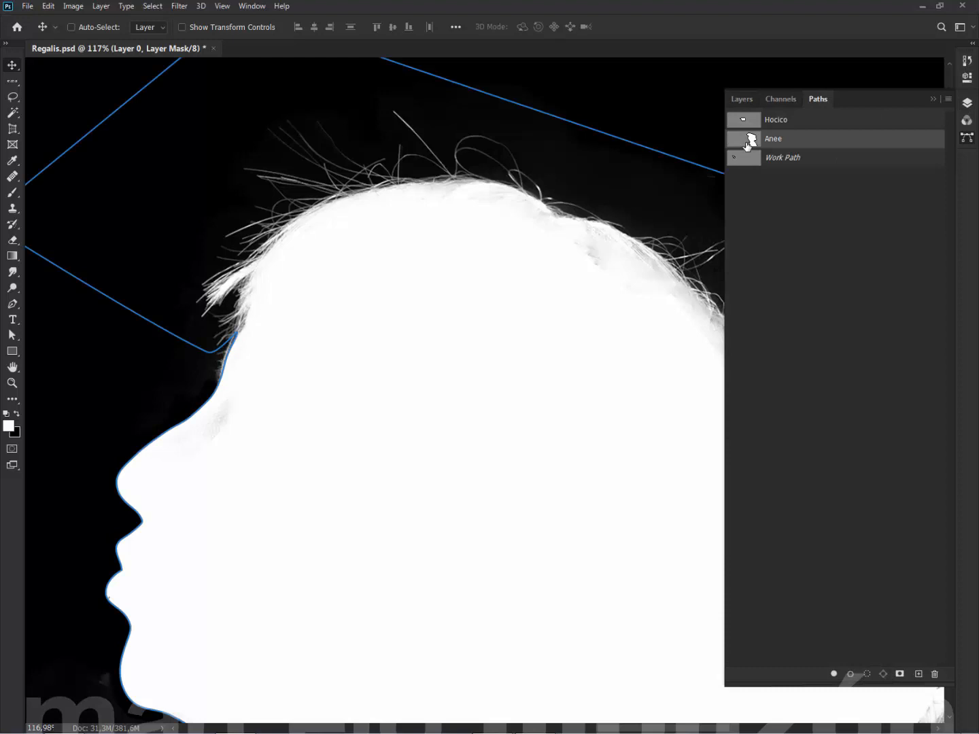
key(ctrl+minus)
key(ctrl+minus)
key(ctrl+minus)
drag(568, 447, 415, 324)
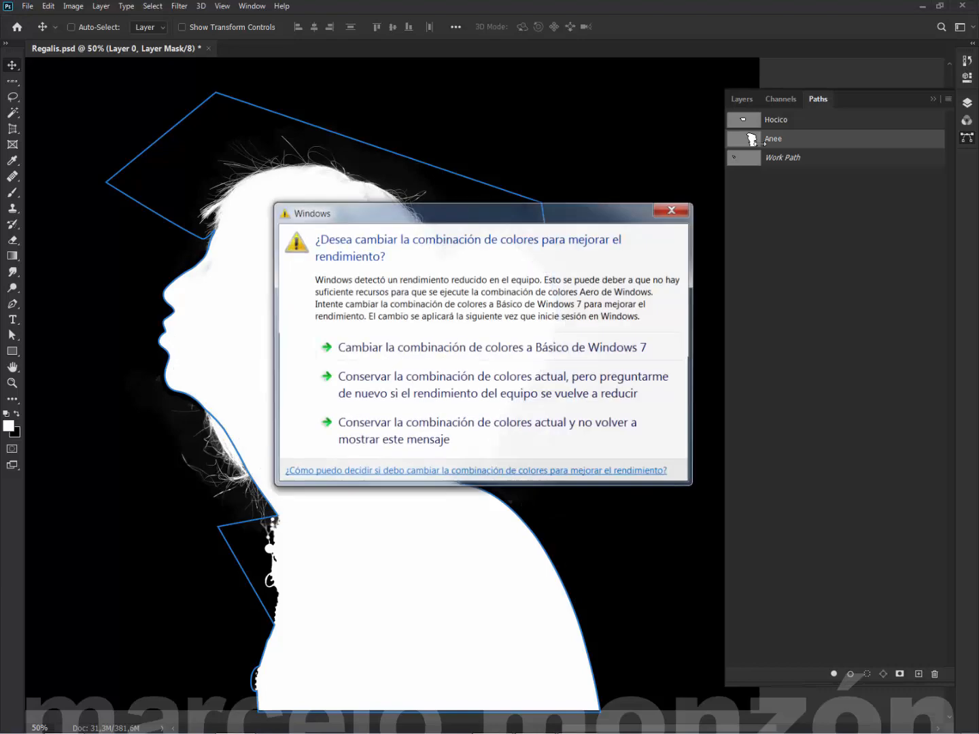
click(674, 210)
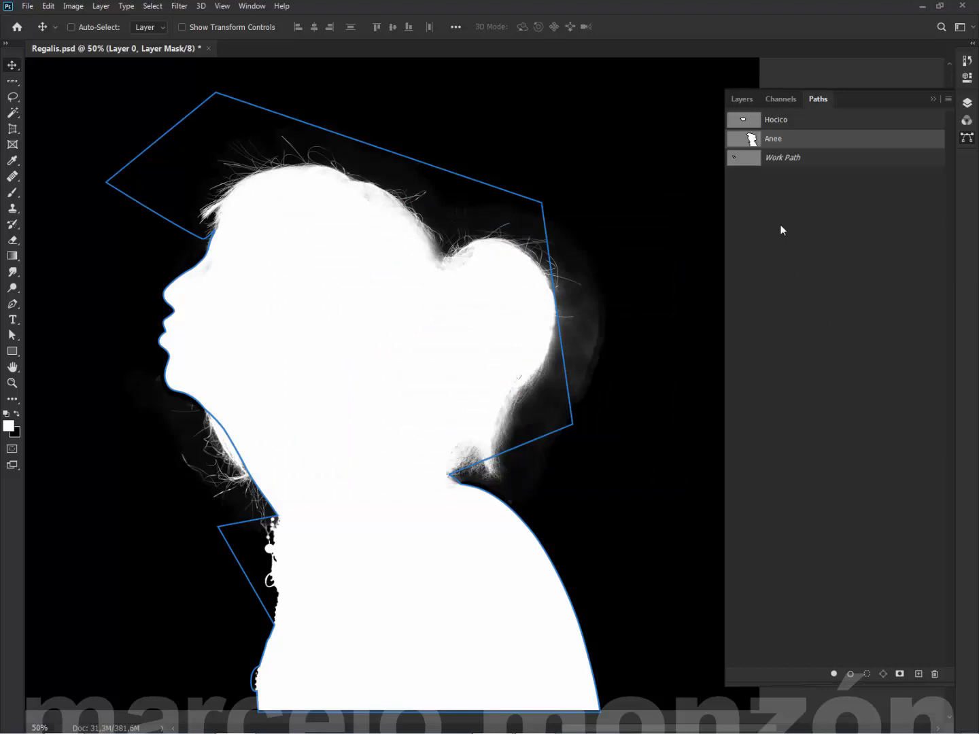
key(ctrl+h)
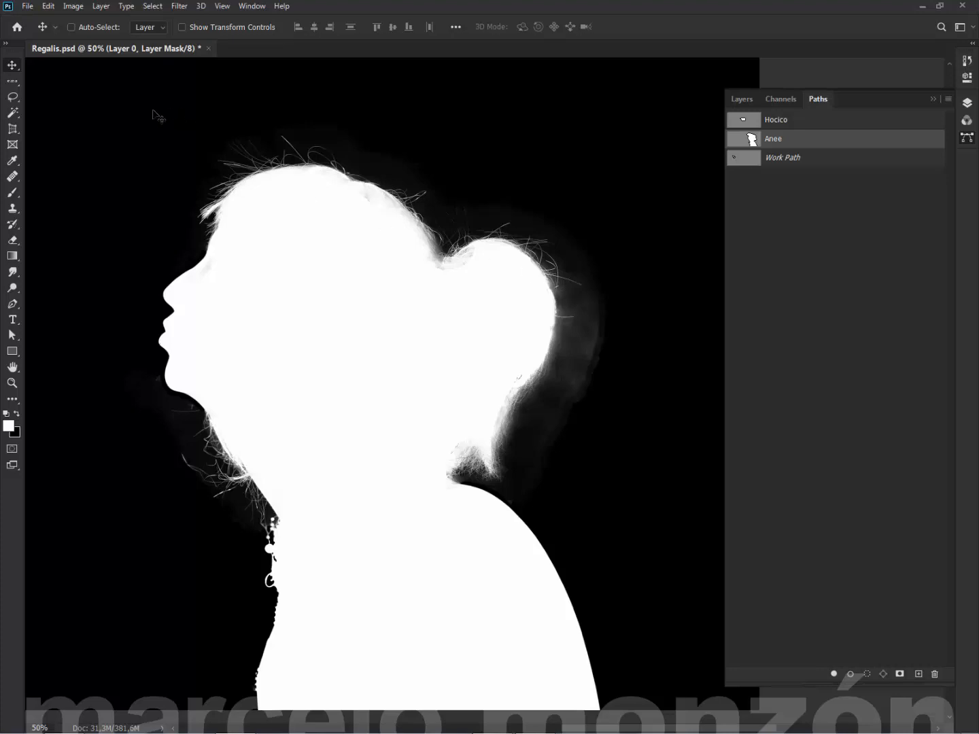
Inspect the Refine Edge Brush in the Select and Mask workspace for Layer 0's mask, and cancel without applying.
click(12, 82)
right_click(13, 86)
click(49, 82)
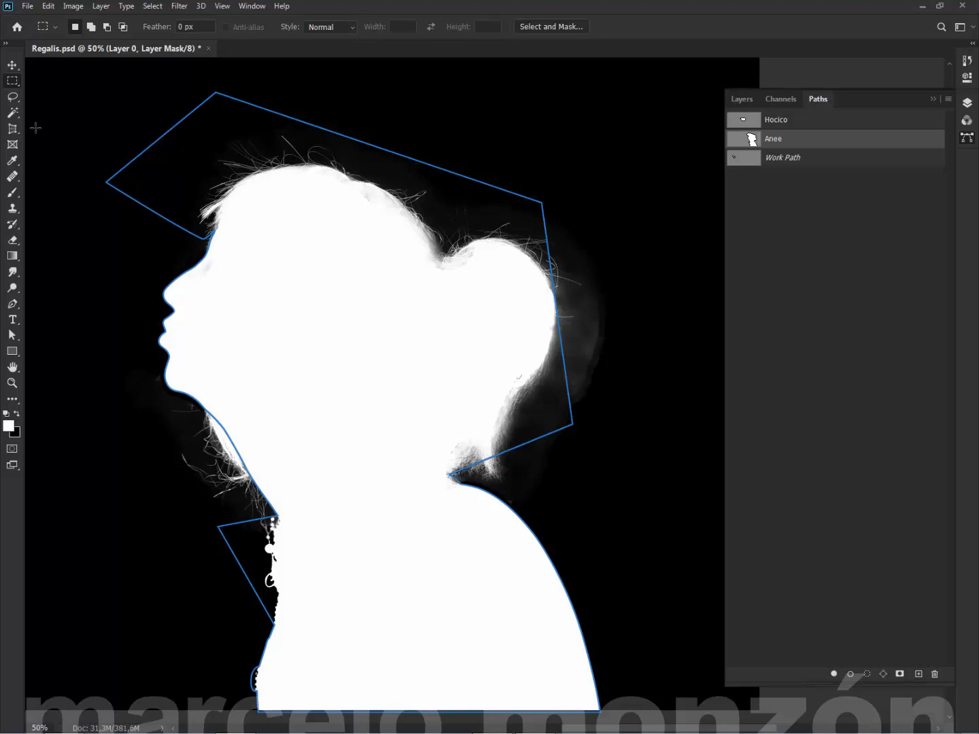
click(551, 26)
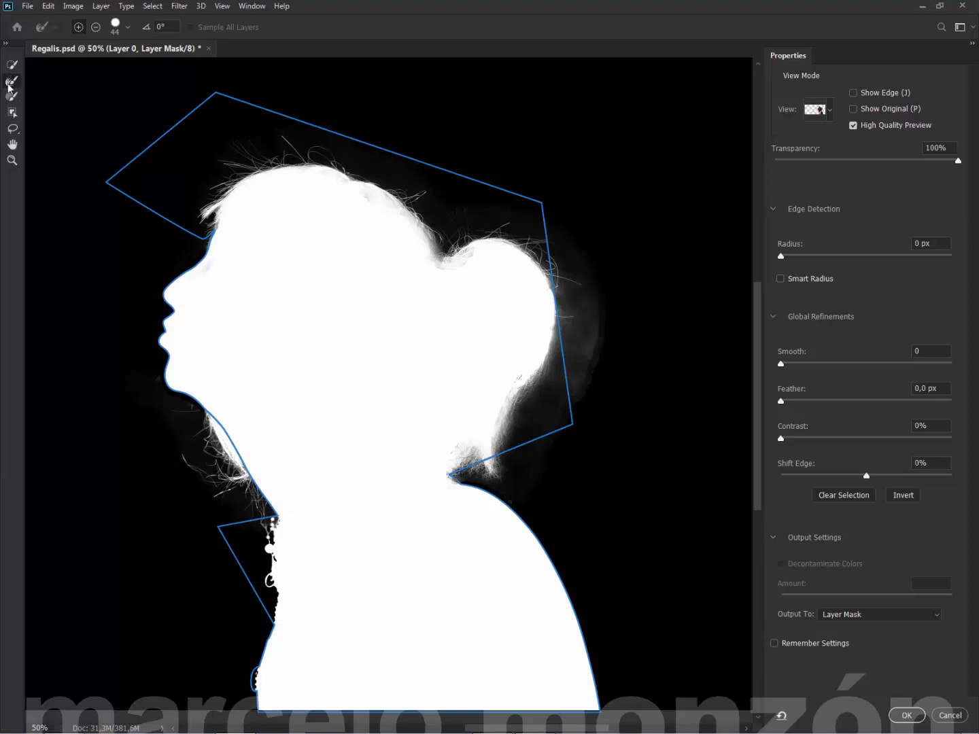
click(9, 84)
click(950, 716)
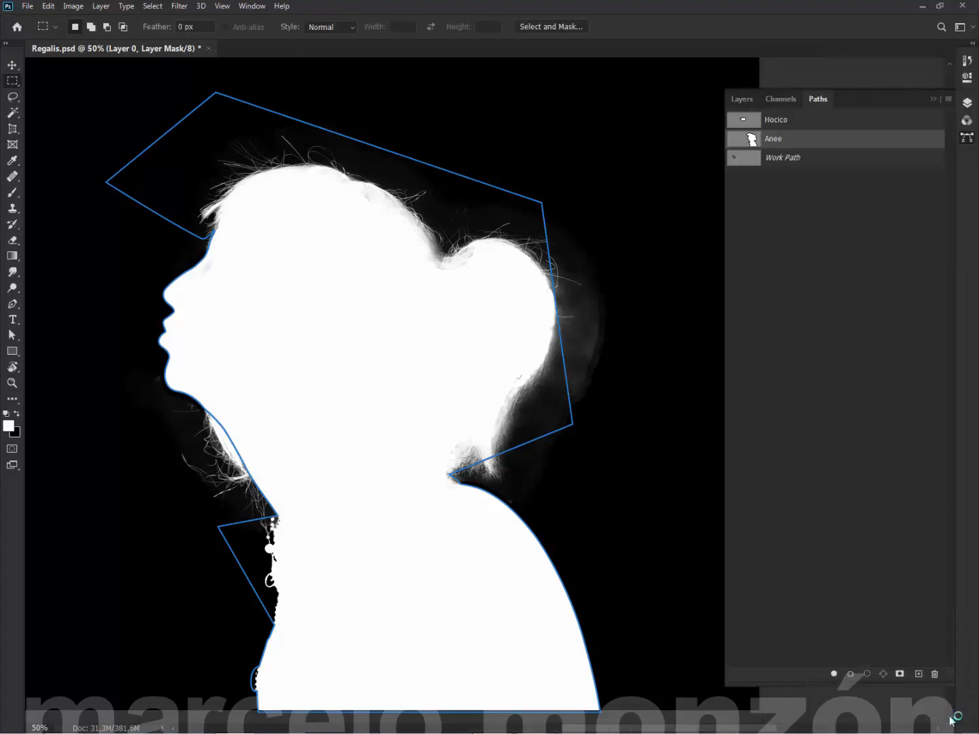
Disable Layer 0's mask to view the full photo, and show the clipped Layer 1 with its contents loaded as a selection.
click(746, 100)
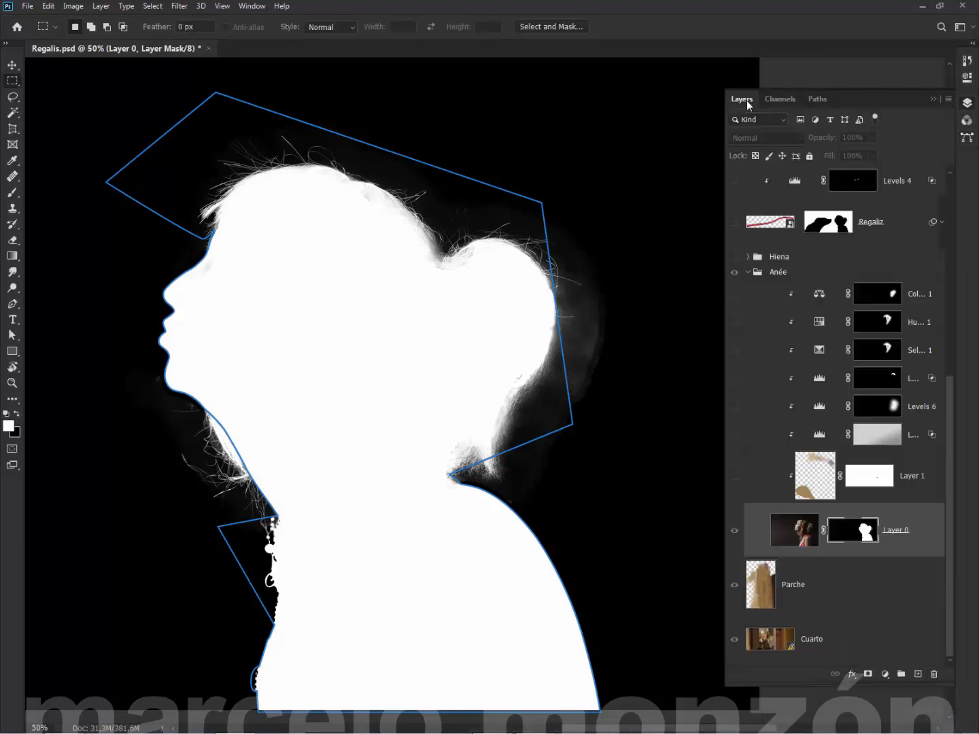
shift+click(856, 534)
click(785, 532)
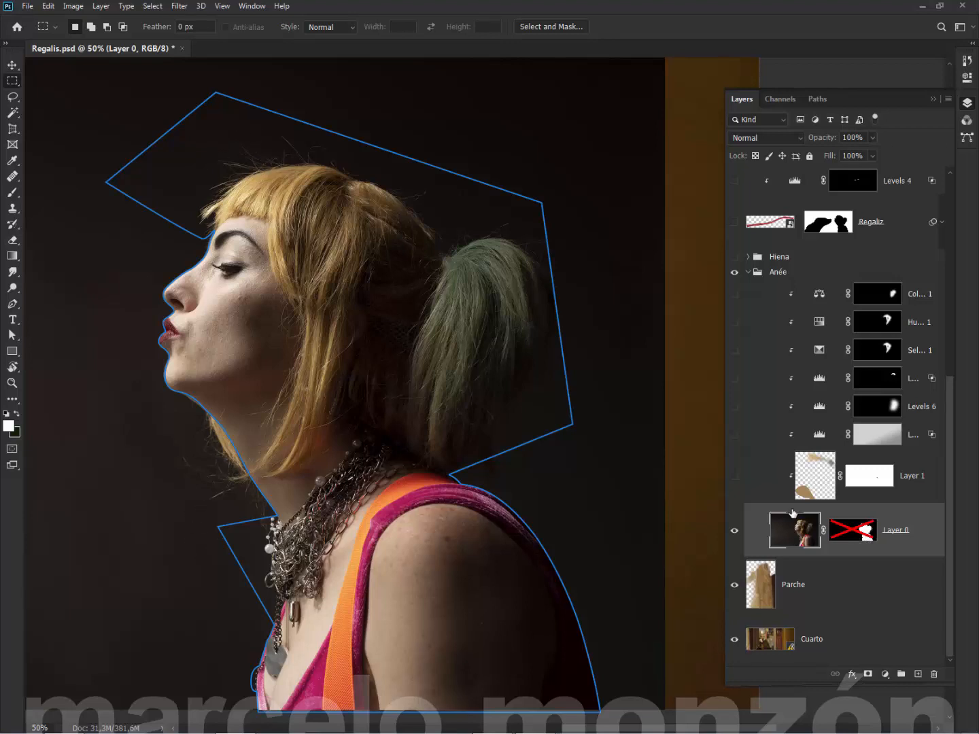
ctrl+click(820, 467)
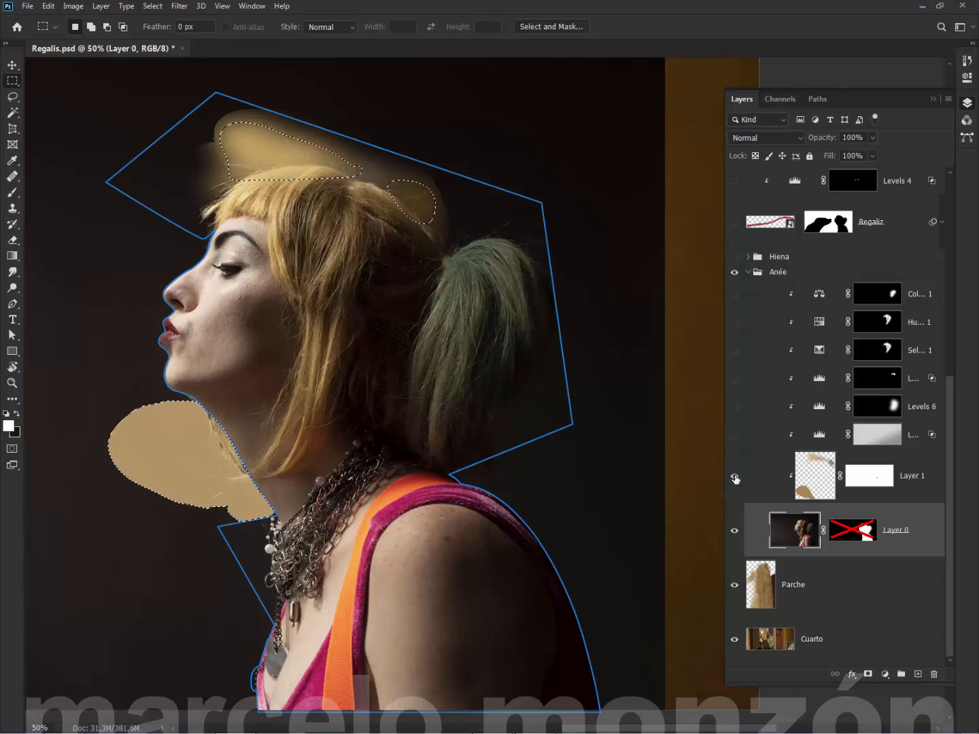
Re-enable Layer 0's mask and show the clipped Levels 3 adjustment, with the woman's saved path outline hidden.
shift+click(855, 534)
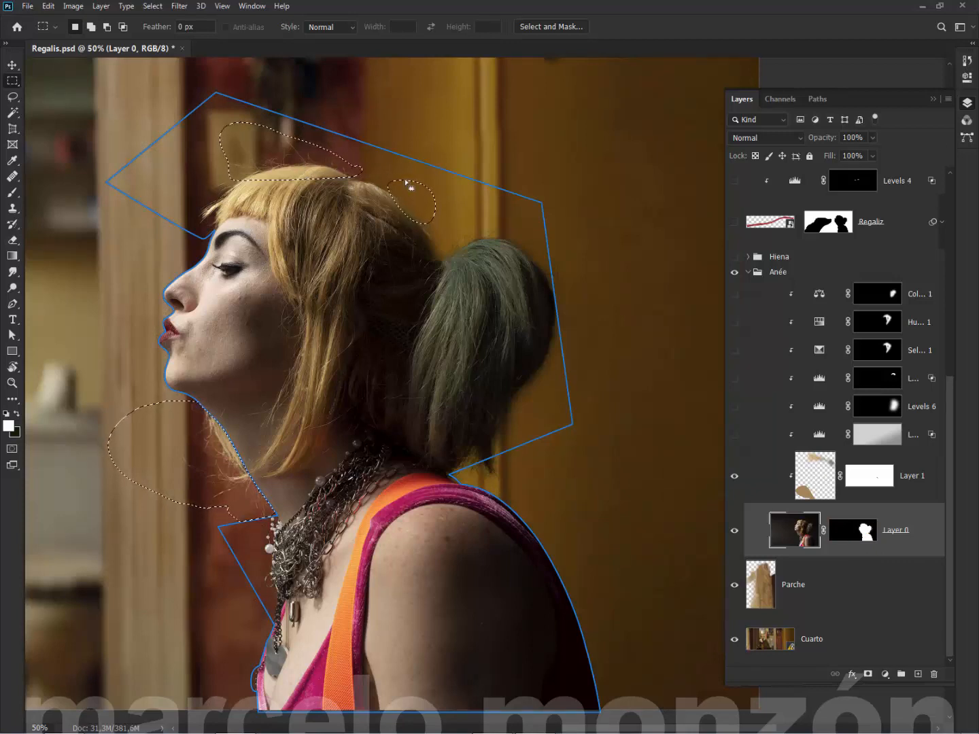
click(735, 435)
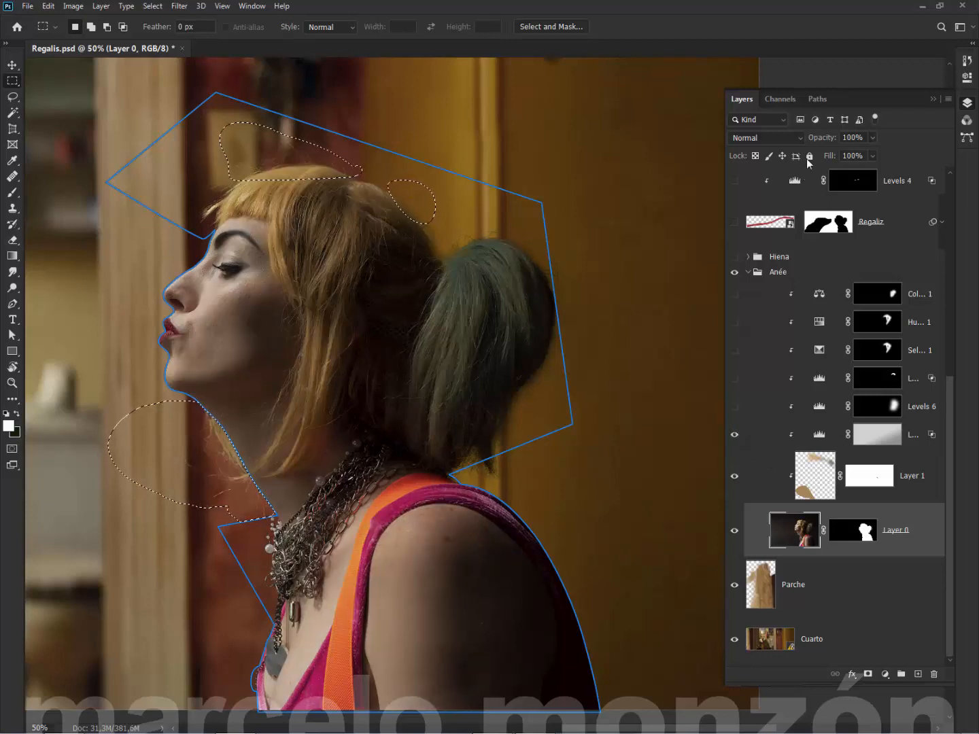
click(816, 99)
click(819, 238)
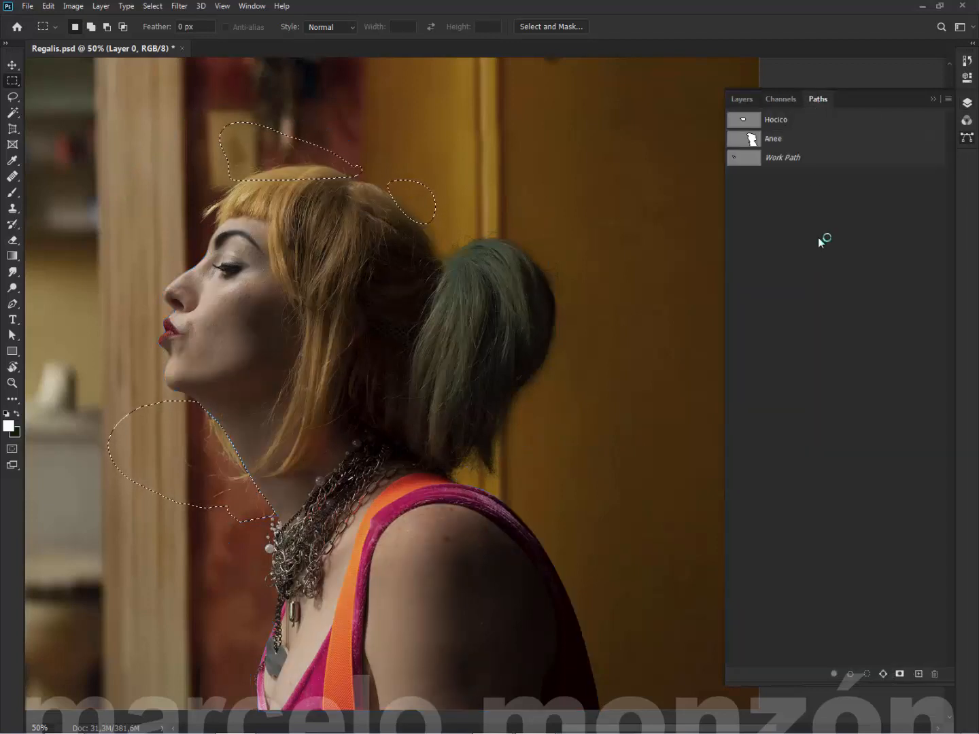
click(743, 100)
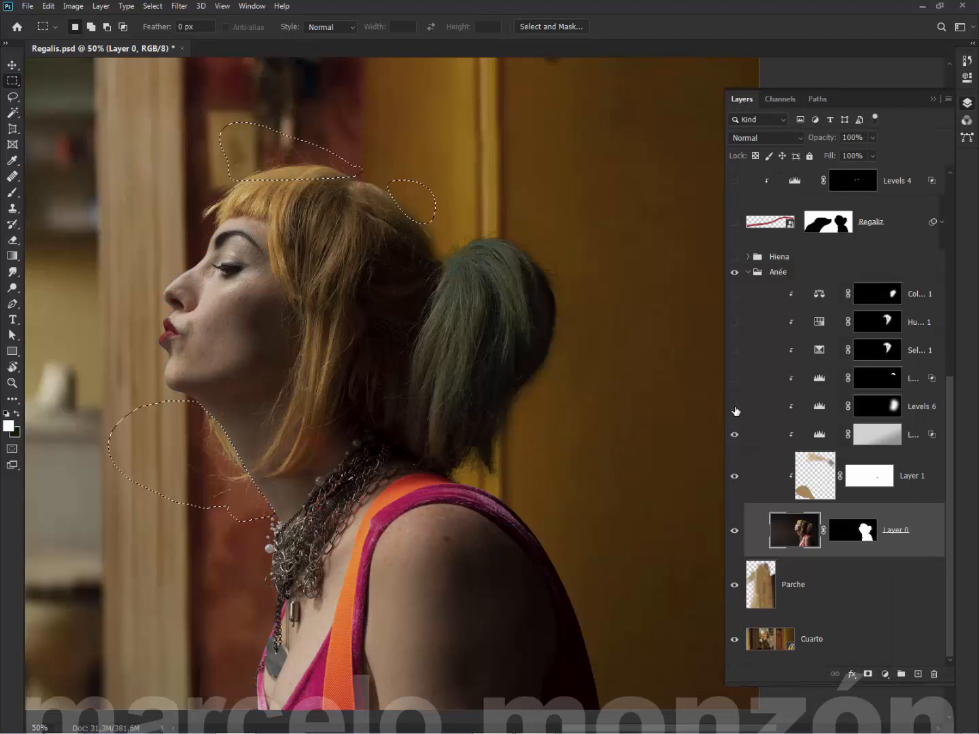
Examine the gradient mask of Levels 3 on its own across the whole canvas, and clear the selection.
alt+click(890, 438)
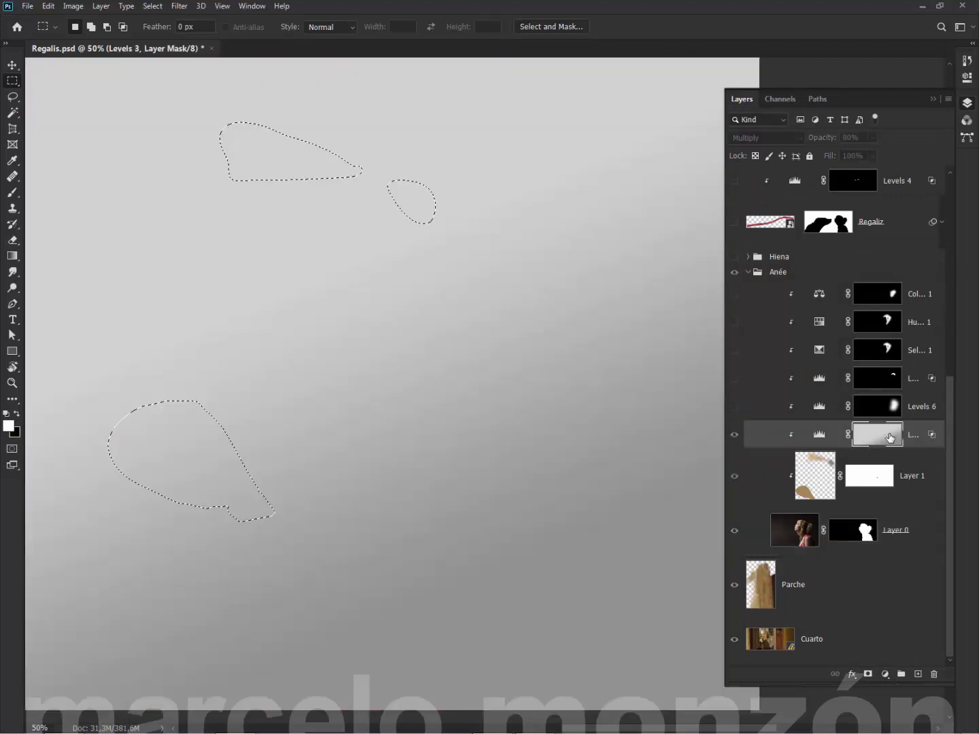
key(ctrl+0)
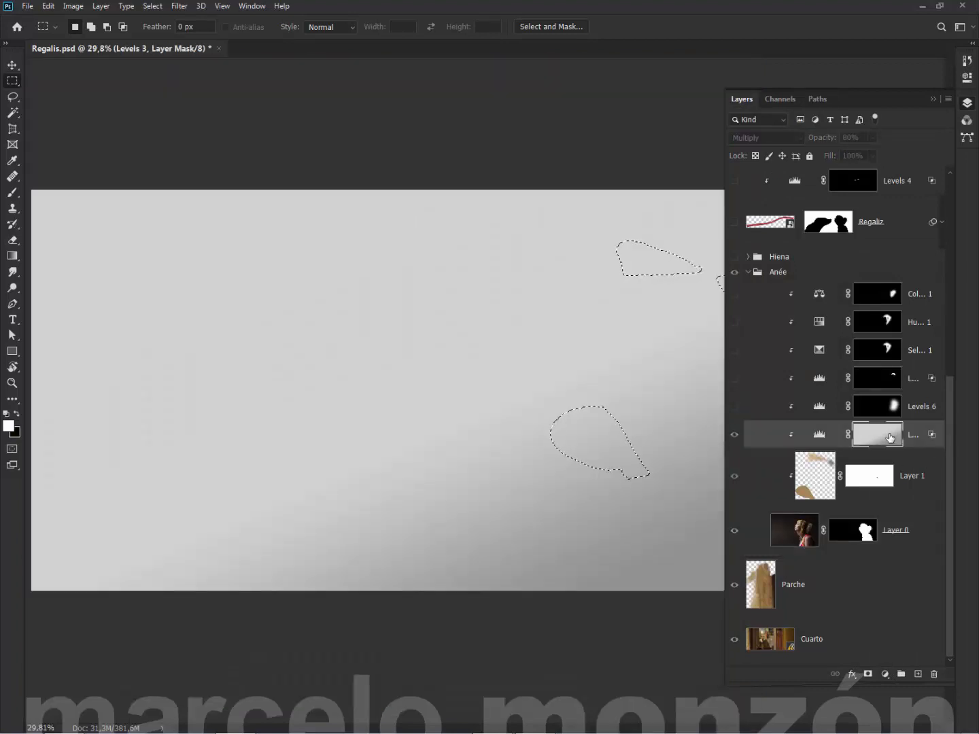
key(ctrl+d)
Show the Levels 6 adjustment and the masked Levels adjustment directly above it.
click(882, 407)
click(734, 407)
click(734, 378)
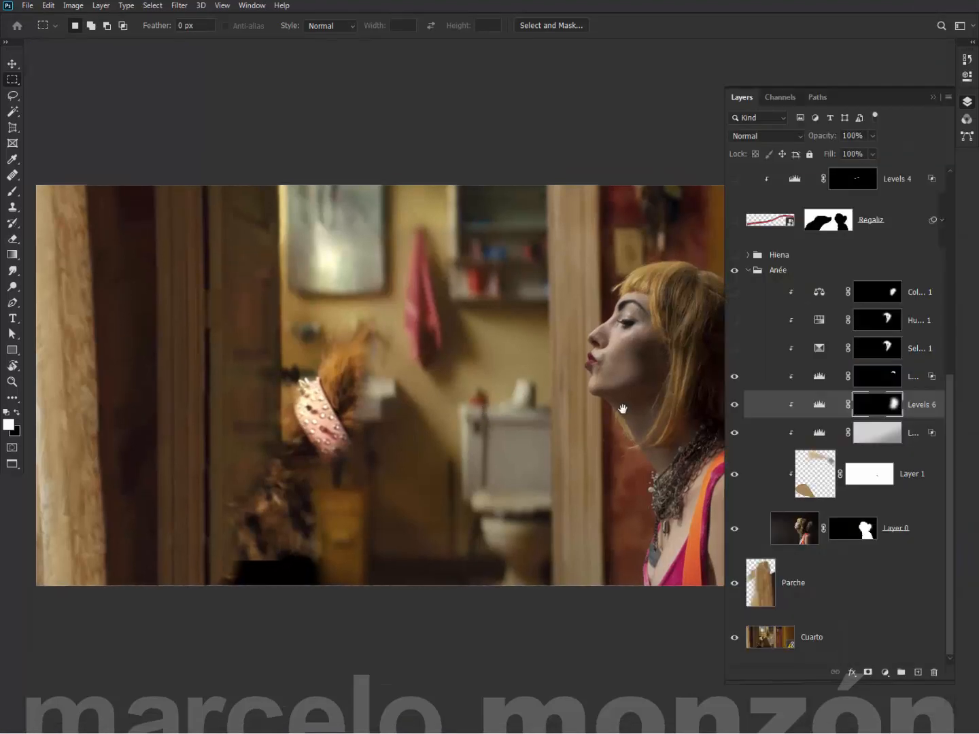
Compare the woman's hair with Levels 6 and the Levels adjustment above it switched off and on, with Levels 6's mask loaded as a selection.
drag(627, 407, 400, 383)
click(734, 404)
click(735, 404)
click(734, 404)
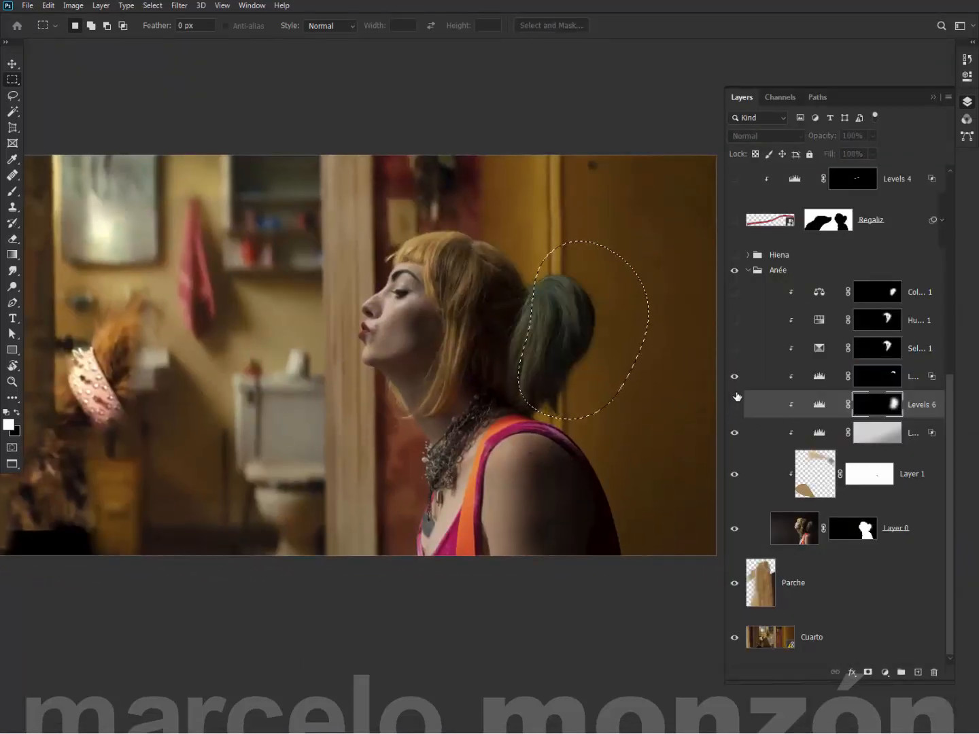
click(735, 378)
click(734, 404)
click(734, 406)
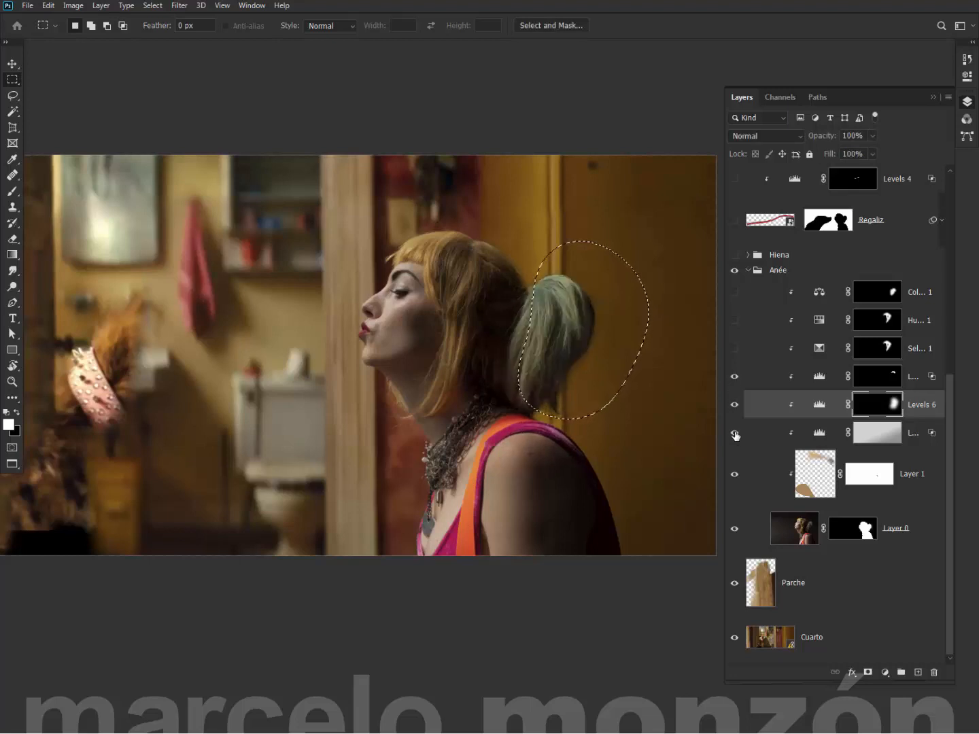
Compare the woman's overall lighting with Levels 3 switched off and on, and clear the selection.
click(734, 432)
click(734, 432)
click(734, 433)
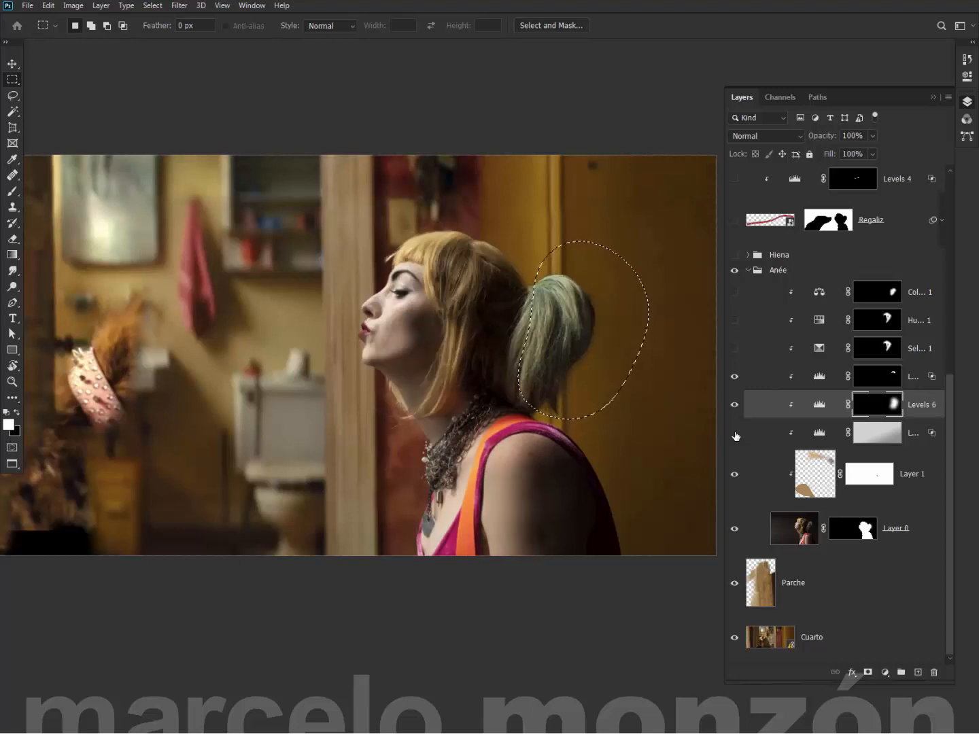
click(734, 433)
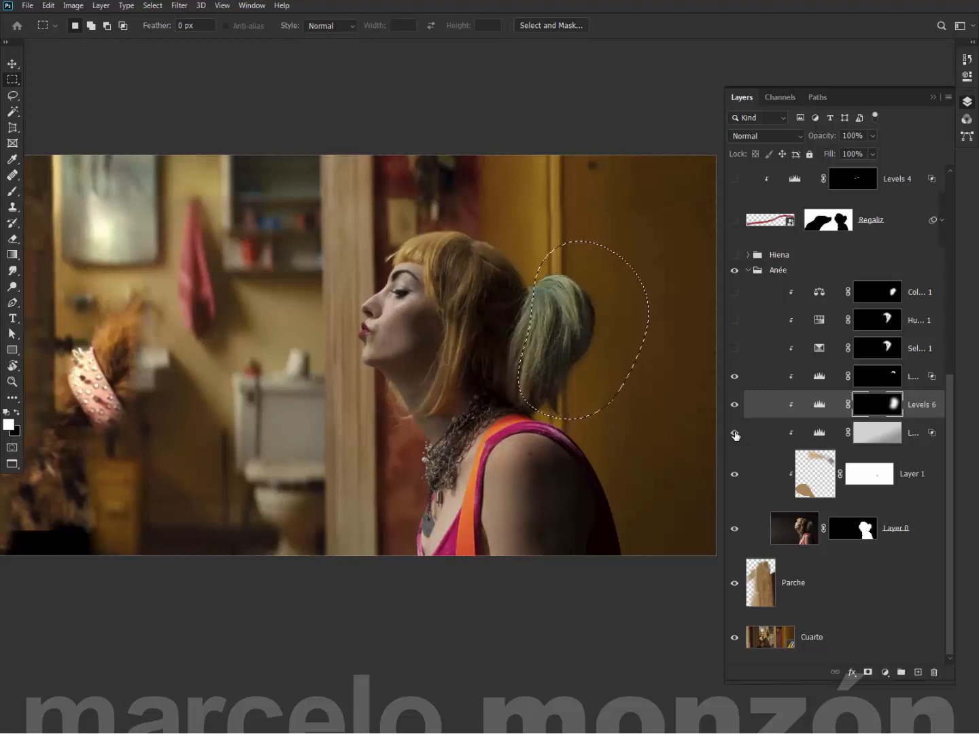
key(ctrl+d)
Show the Selective Color 1 adjustment and inspect its settings for each colour range from Reds through Blues and beyond.
click(734, 348)
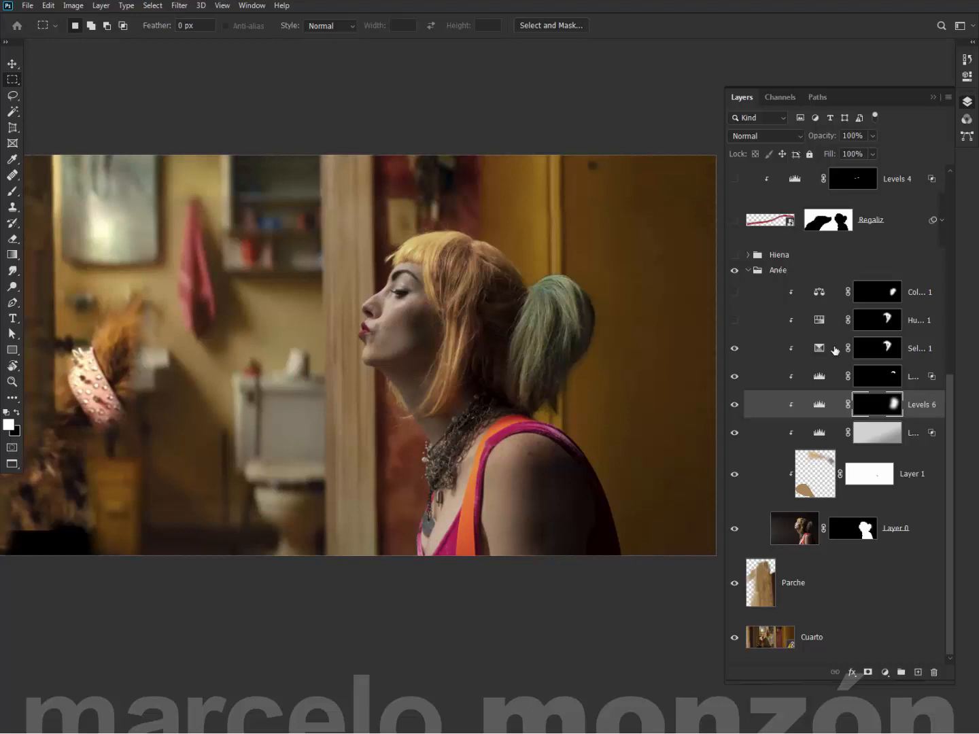
double_click(821, 350)
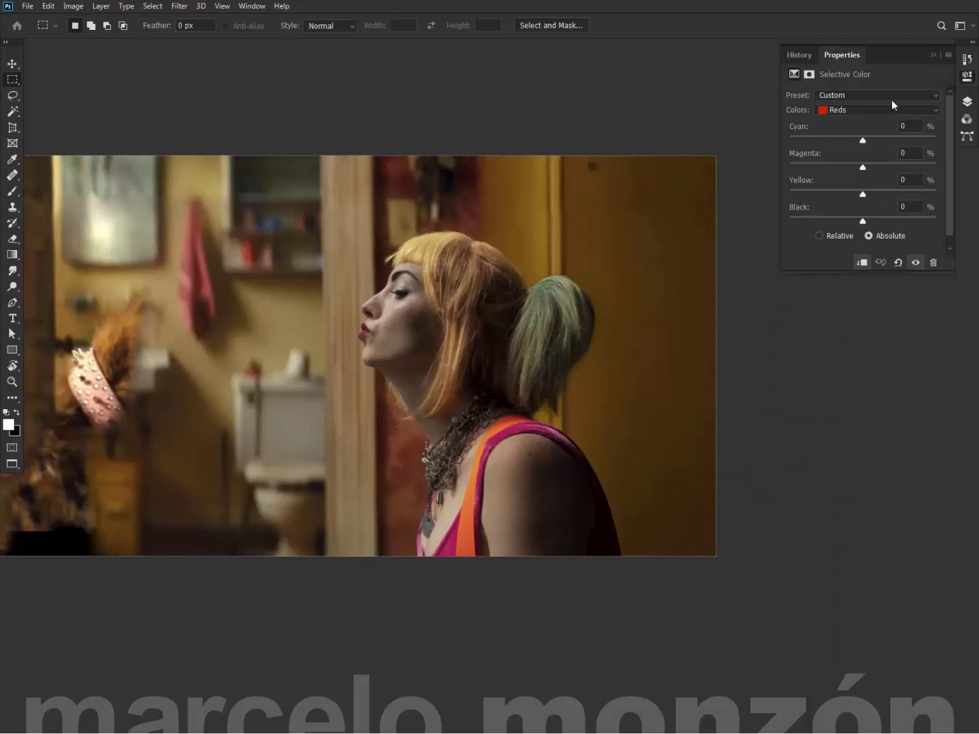
click(849, 110)
click(847, 133)
key(Down)
key(Down)
key(Down)
key(Down)
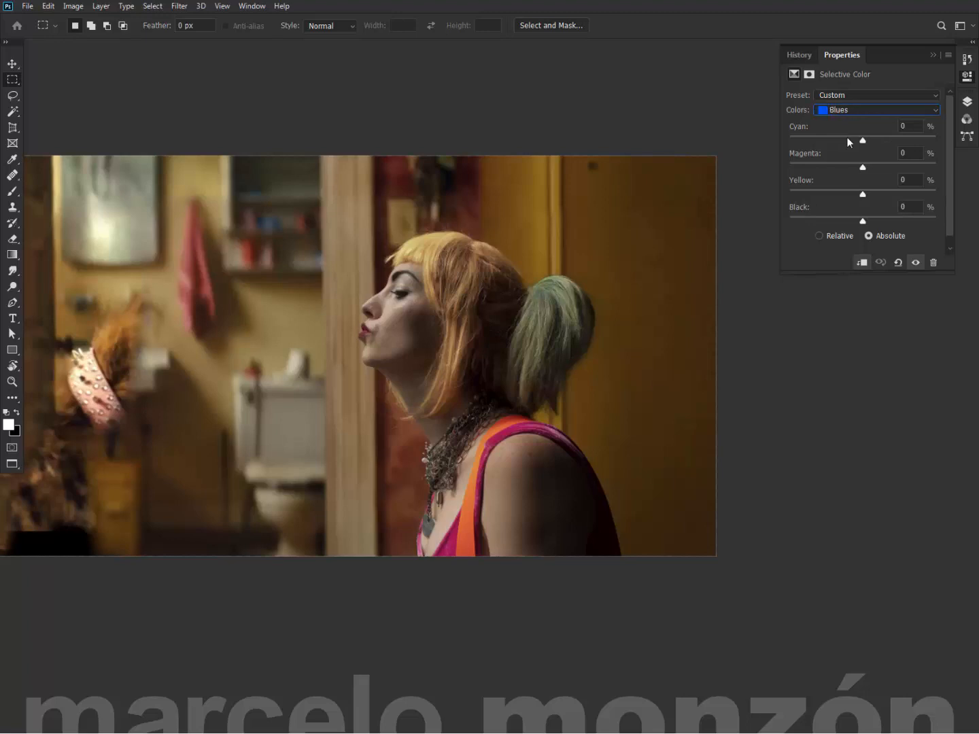
key(Down)
key(Down)
click(969, 107)
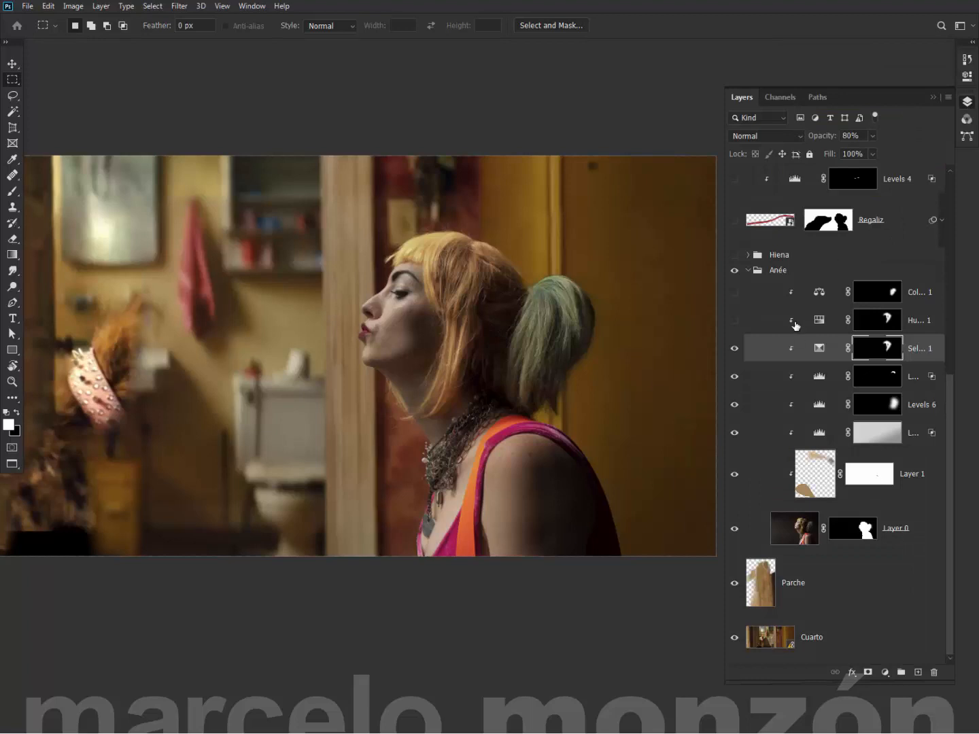
Show the Hue/Saturation 1 adjustment, inspecting its settings and viewing its hair mask on its own.
click(734, 320)
double_click(819, 321)
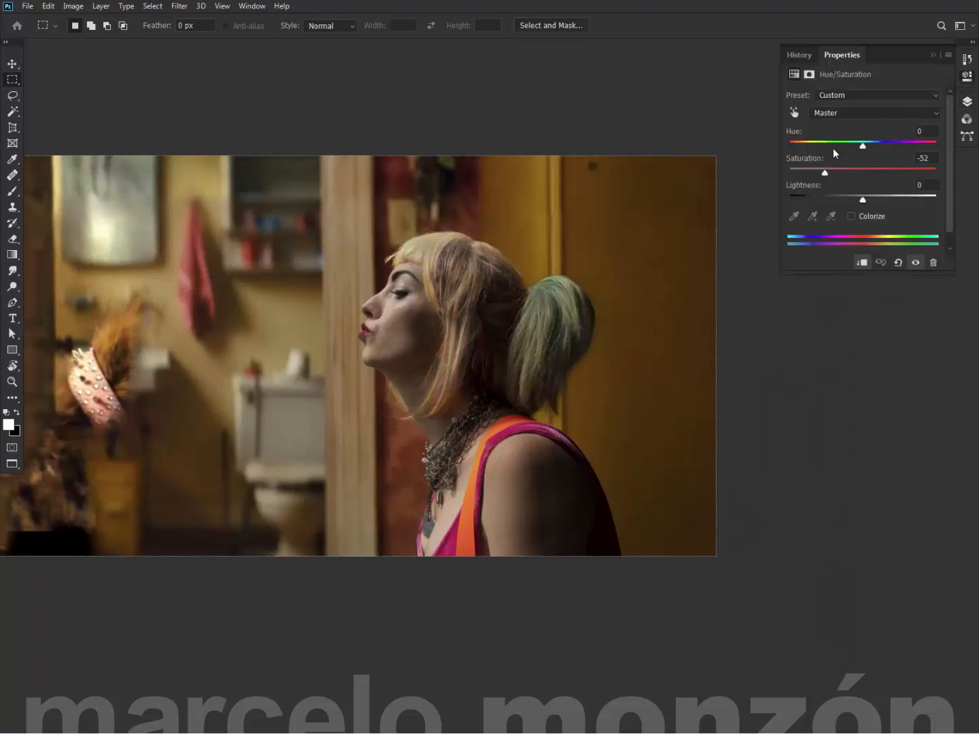
click(965, 105)
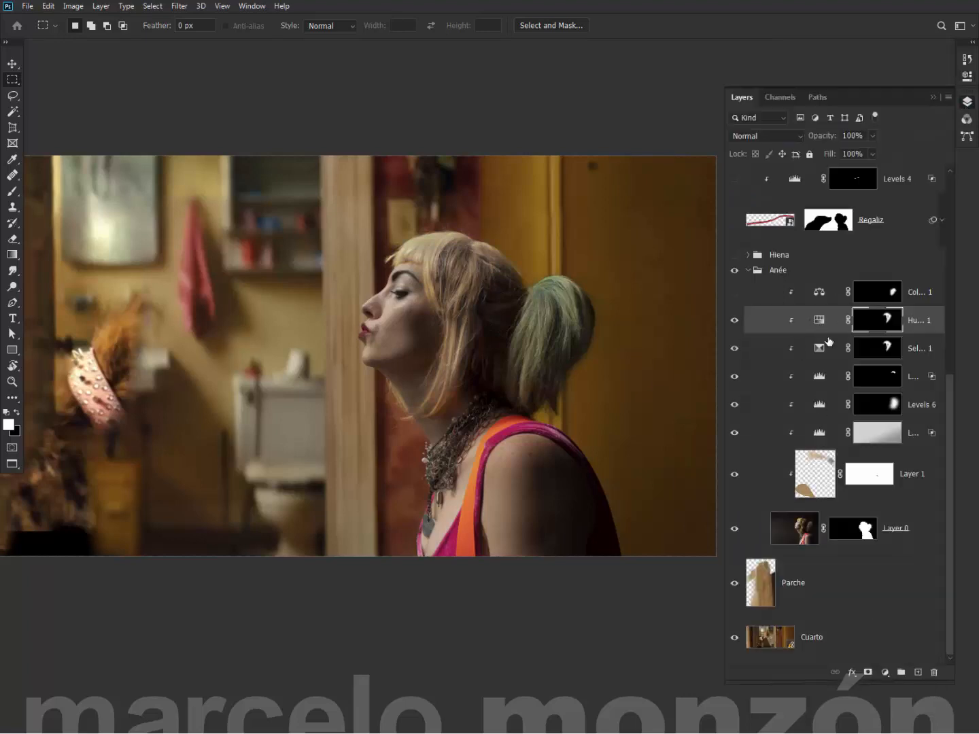
alt+click(884, 321)
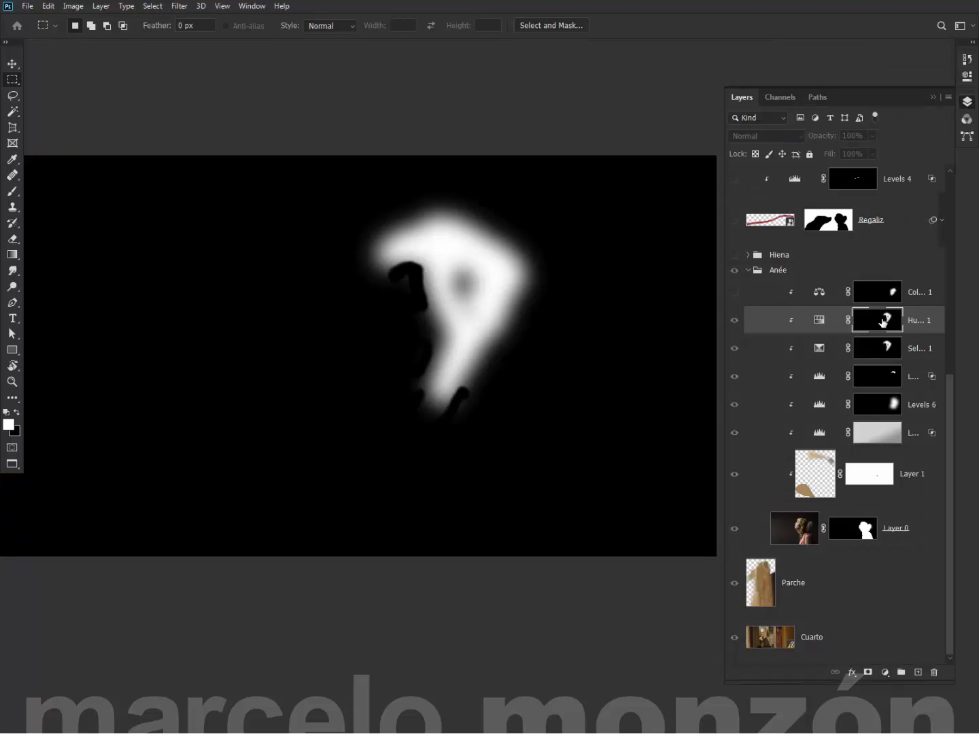
alt+click(883, 321)
Show the Color Balance 1 adjustment on the ponytail and collapse the woman's layer group.
click(734, 293)
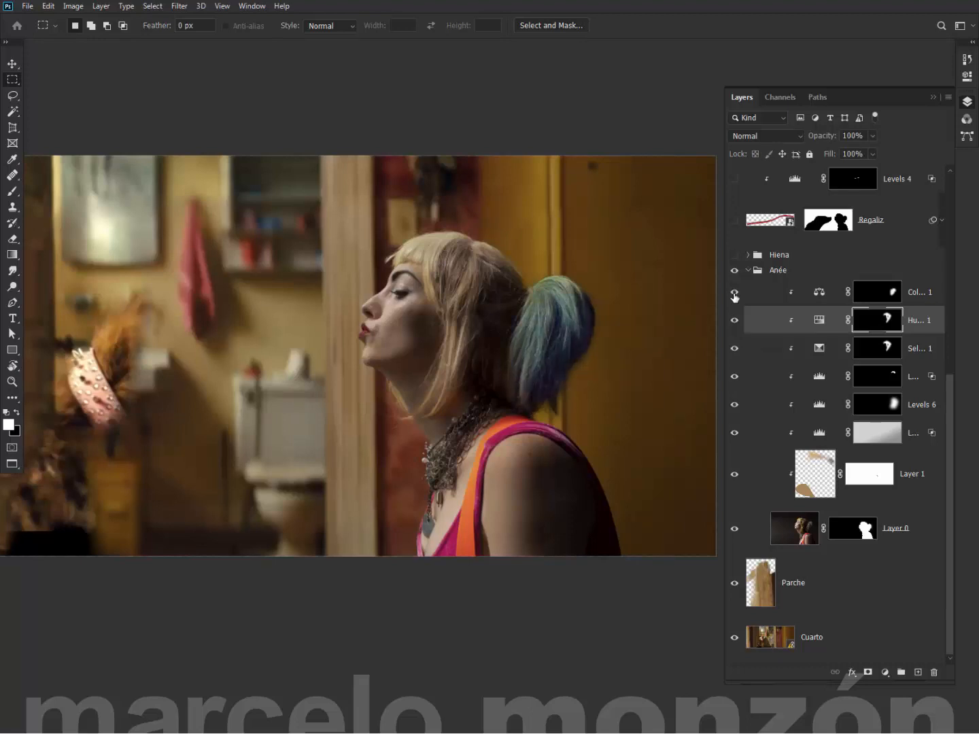
click(751, 272)
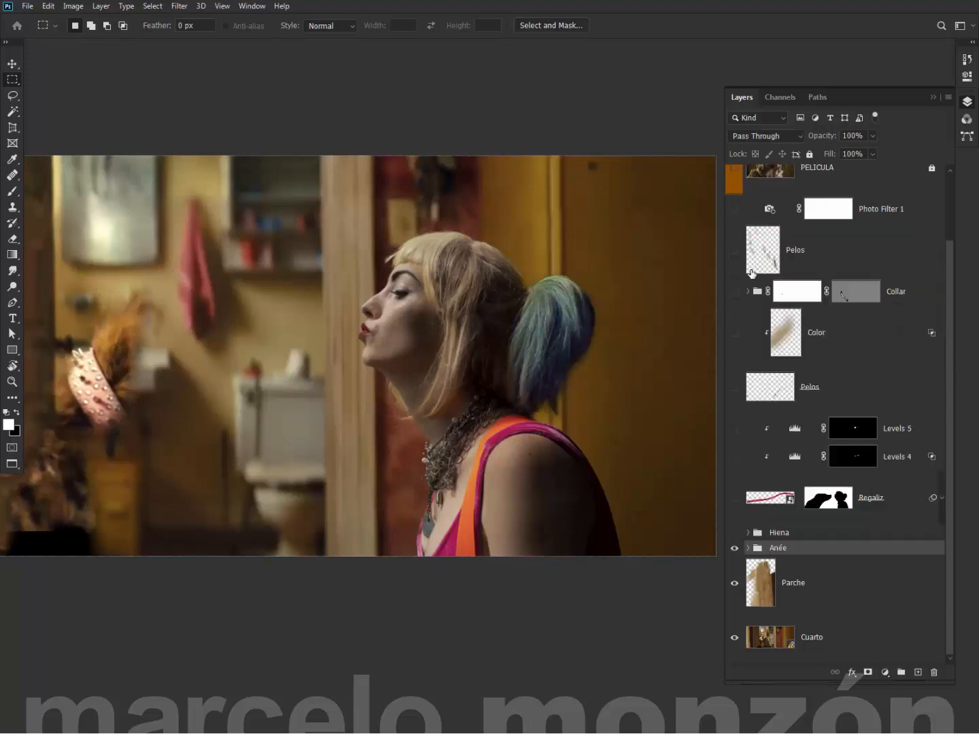
Show the Hiena group and expand it to reveal its layers down to the Hiena base layer.
click(734, 532)
click(748, 532)
scroll(804, 472, down, 5)
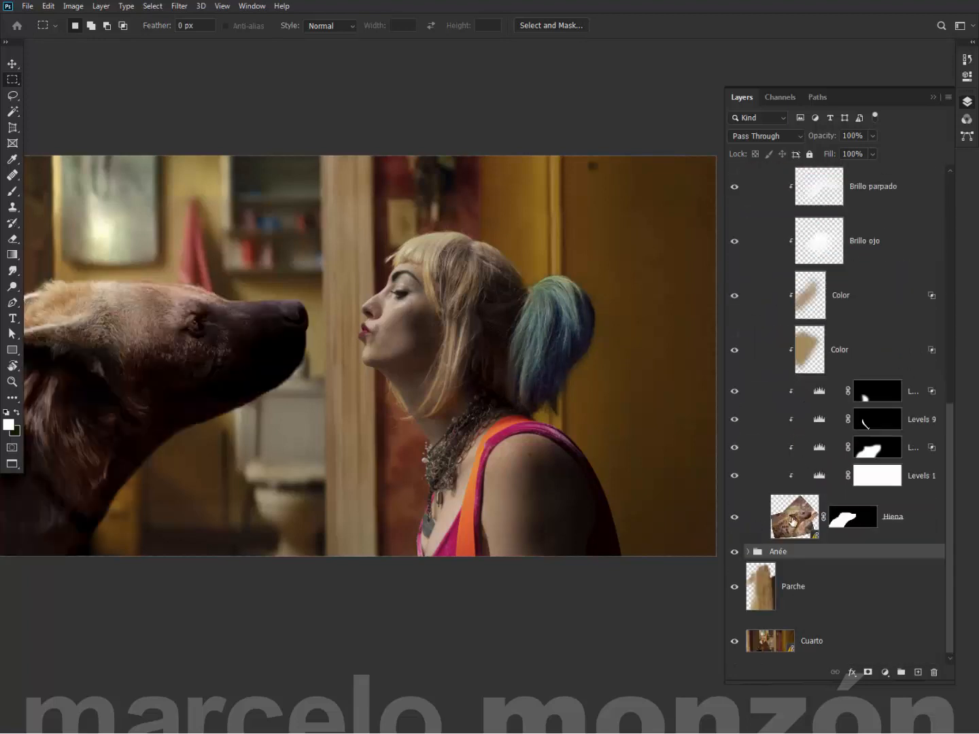
Examine the Hiena layer's mask on its own, comparing it with the Hocico path and the Work Path outlines.
alt+click(842, 521)
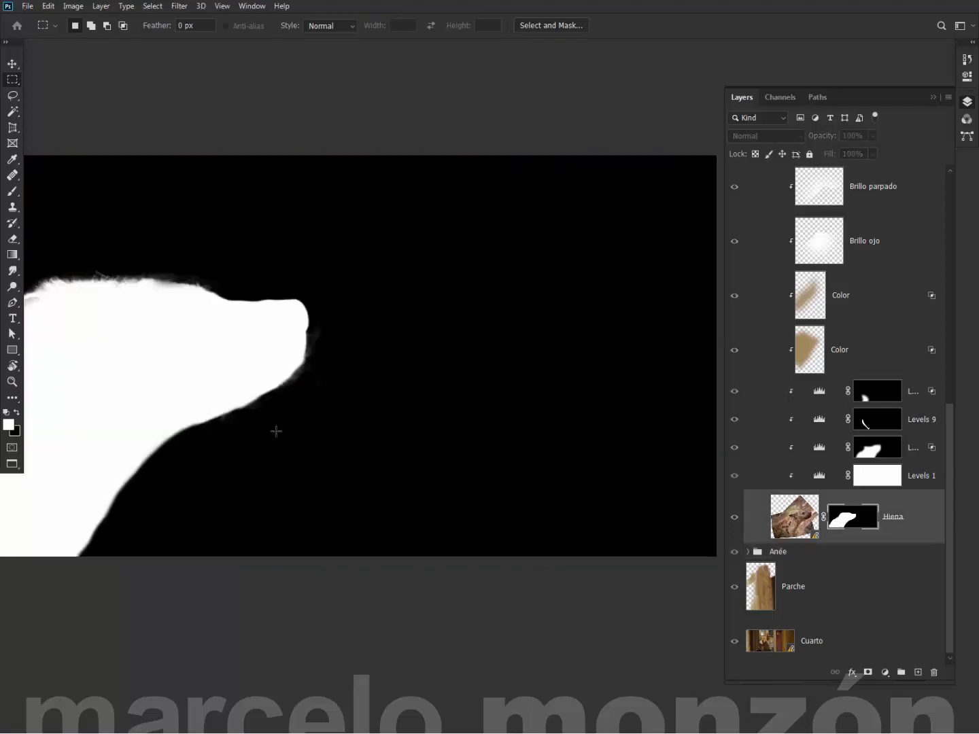
drag(251, 413, 533, 385)
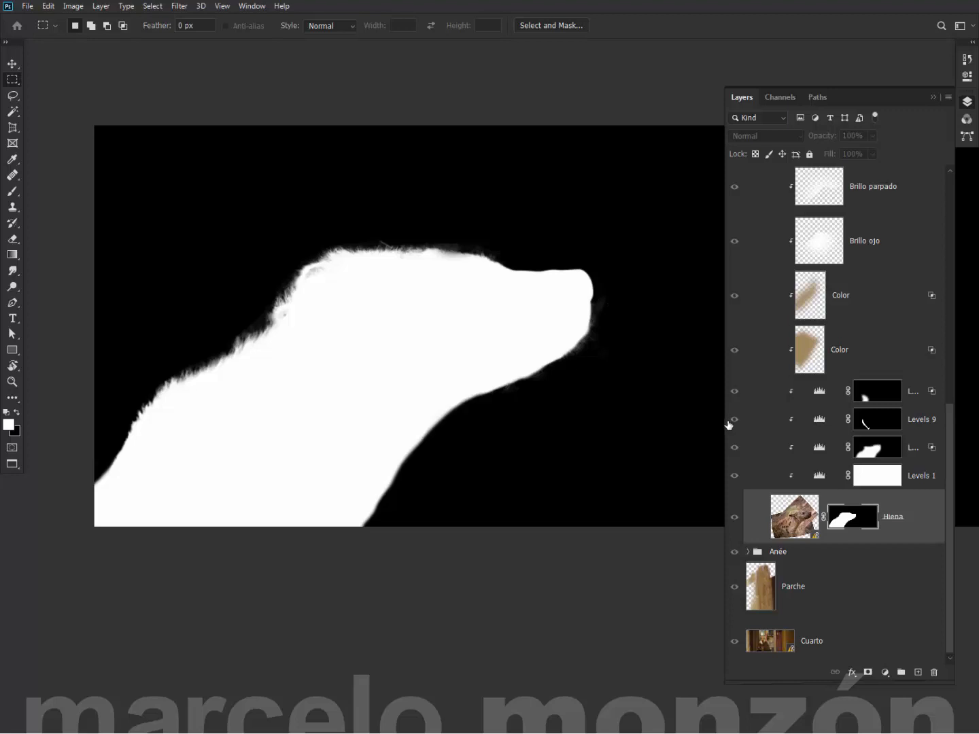
click(817, 98)
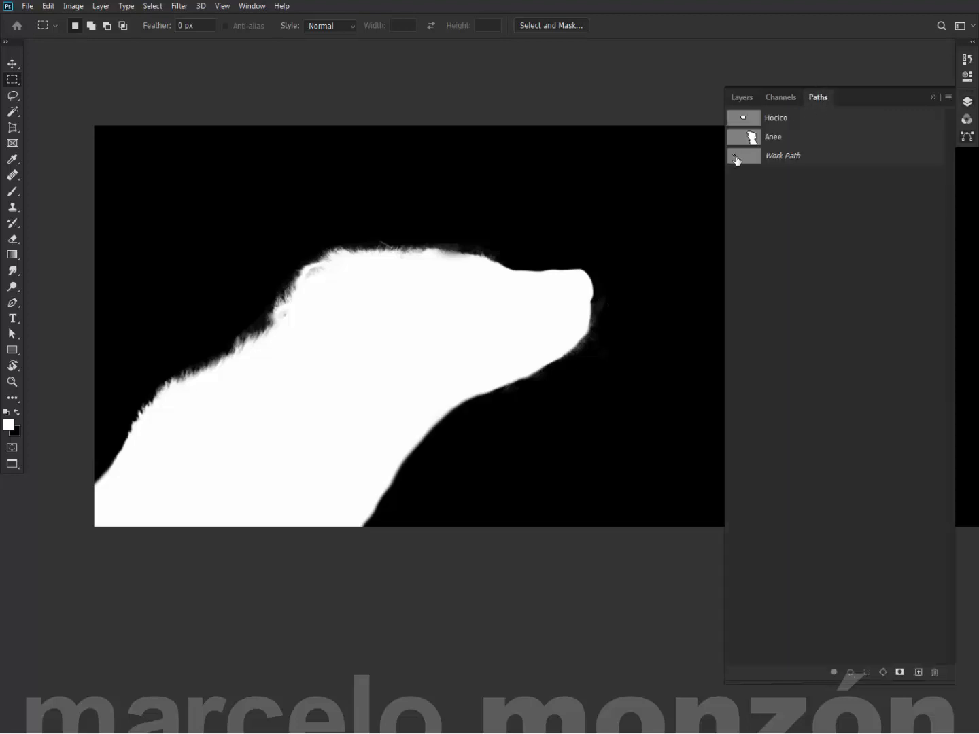
click(741, 124)
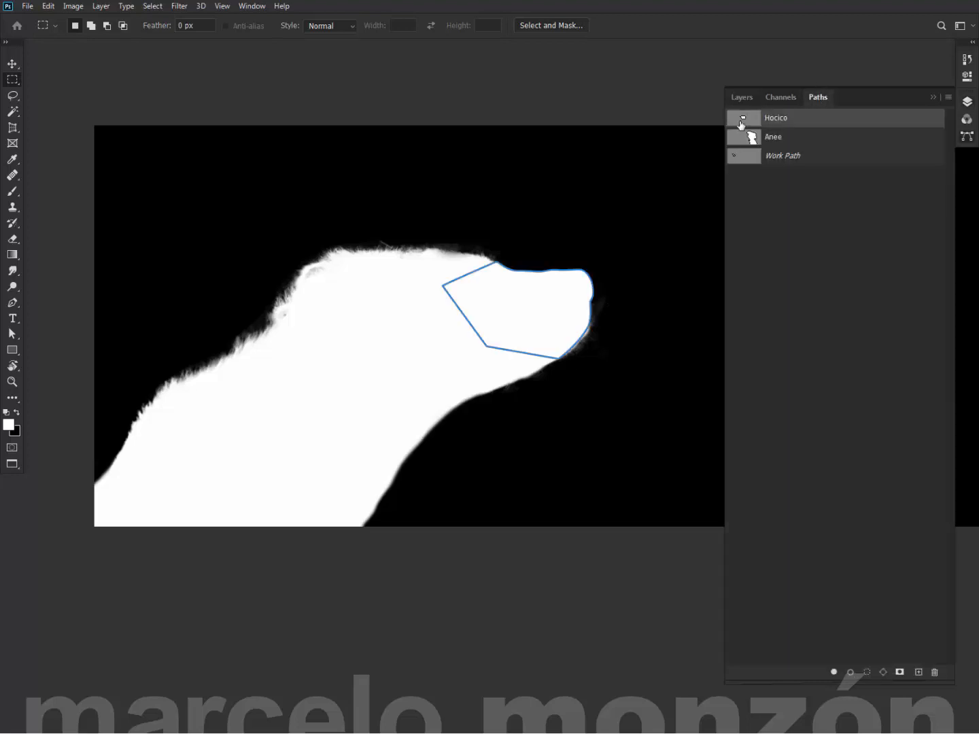
click(749, 160)
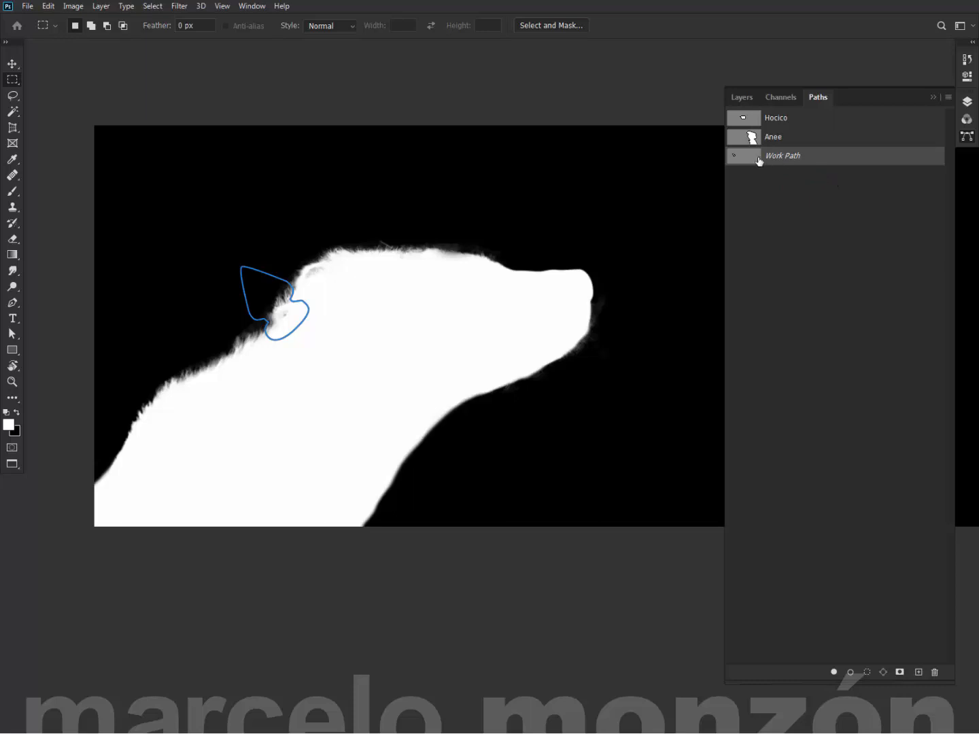
click(779, 185)
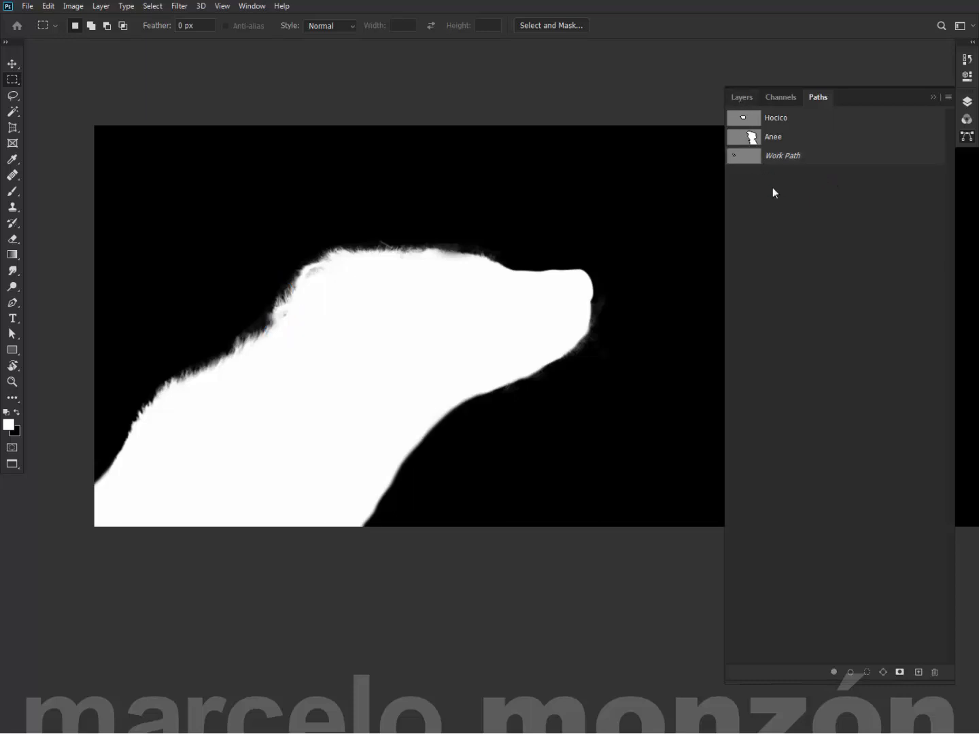
Return to the composite view and hide the layers clipped to the Hiena layer, leaving only Levels 1 shown.
click(742, 96)
key(alt+space)
key(Escape)
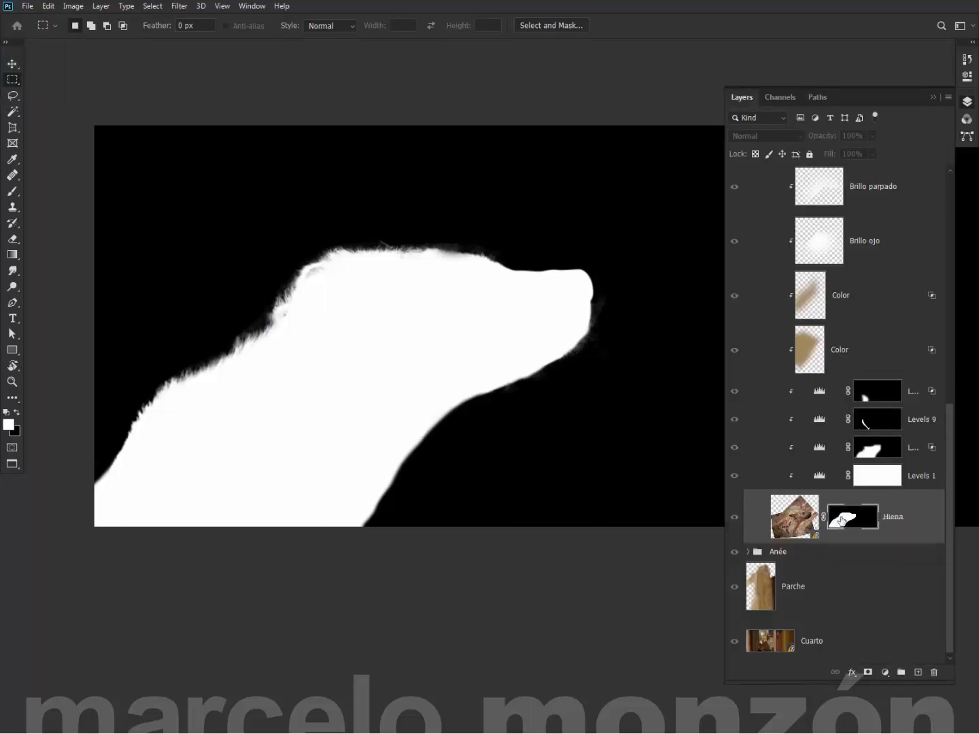
alt+click(845, 522)
drag(735, 476, 745, 193)
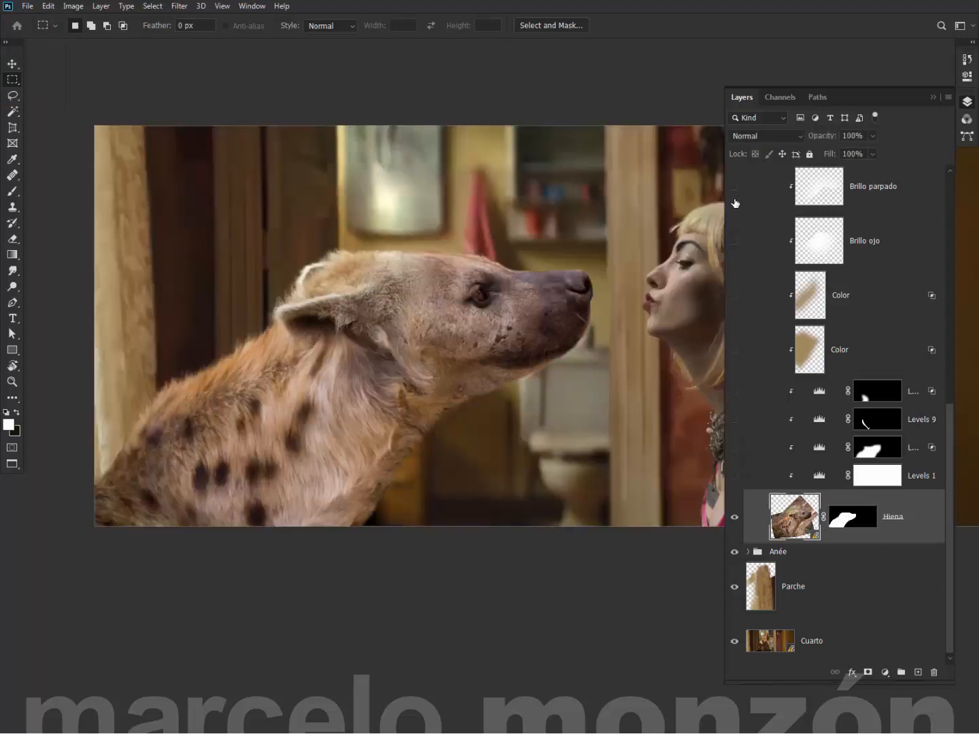
click(735, 477)
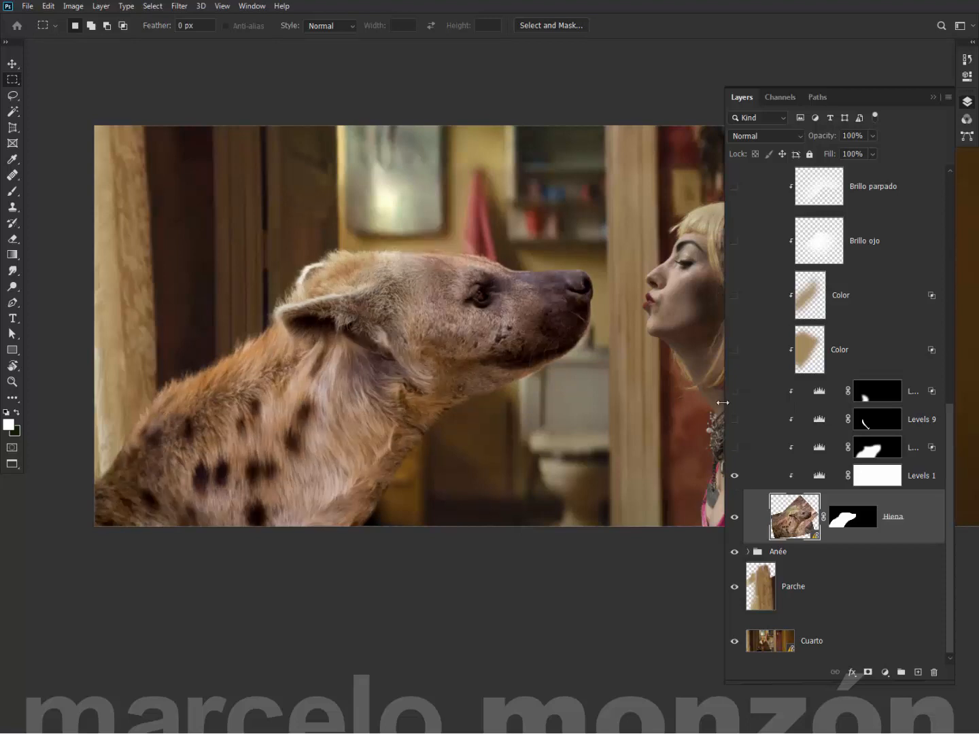
Add a Hue/Saturation adjustment layer above the PELICULA layer and fully desaturate the image with it.
scroll(910, 246, up, 5)
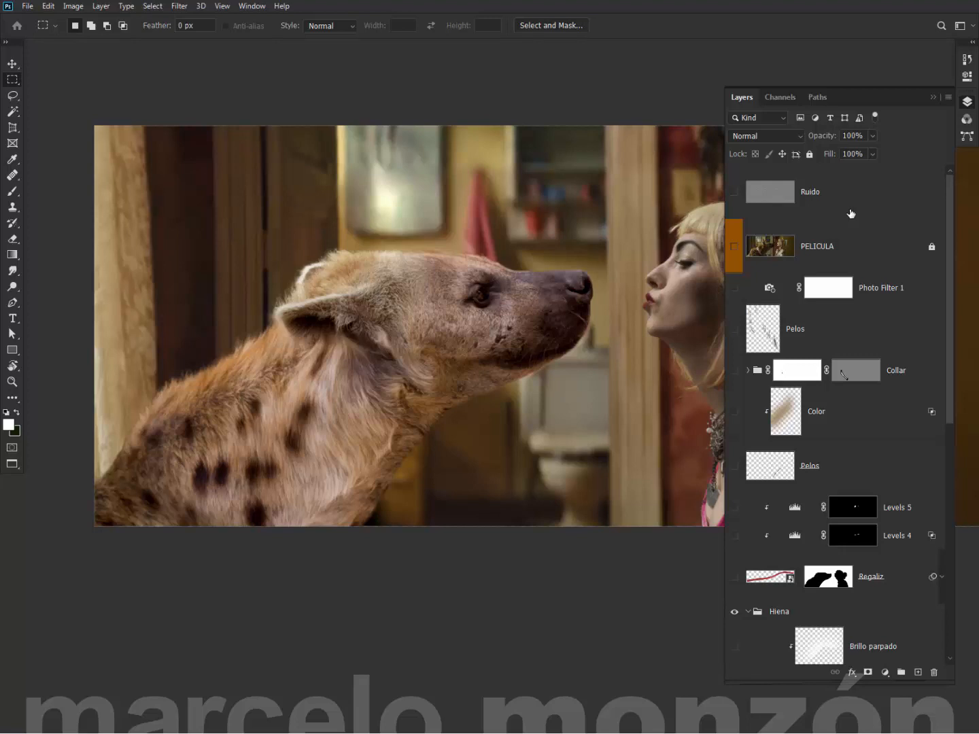
click(864, 248)
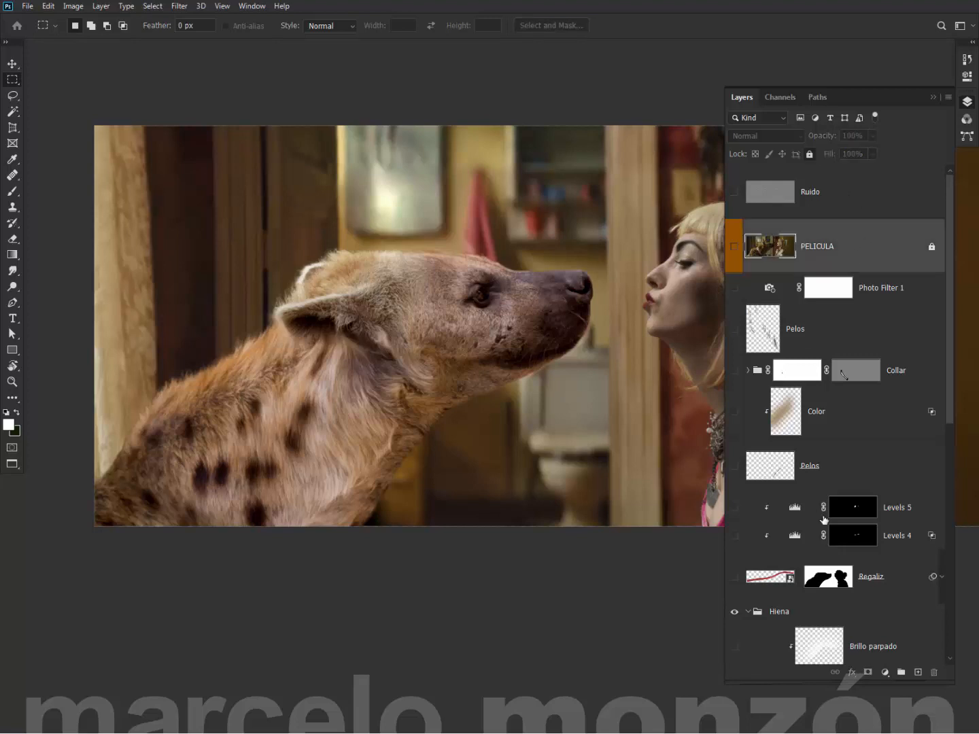
click(883, 672)
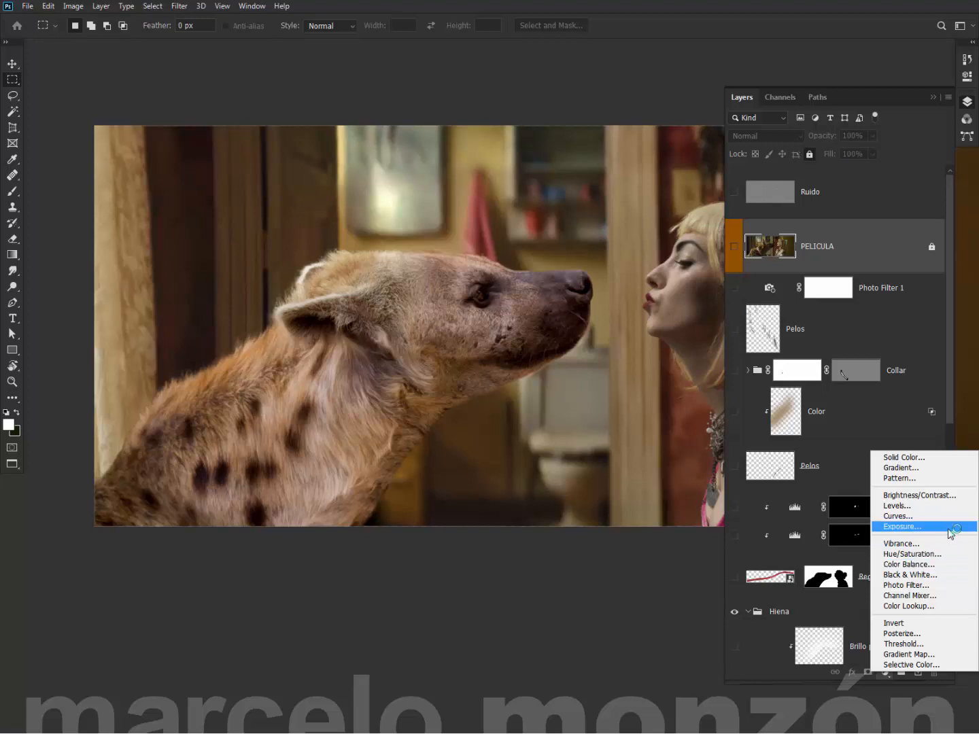
click(931, 553)
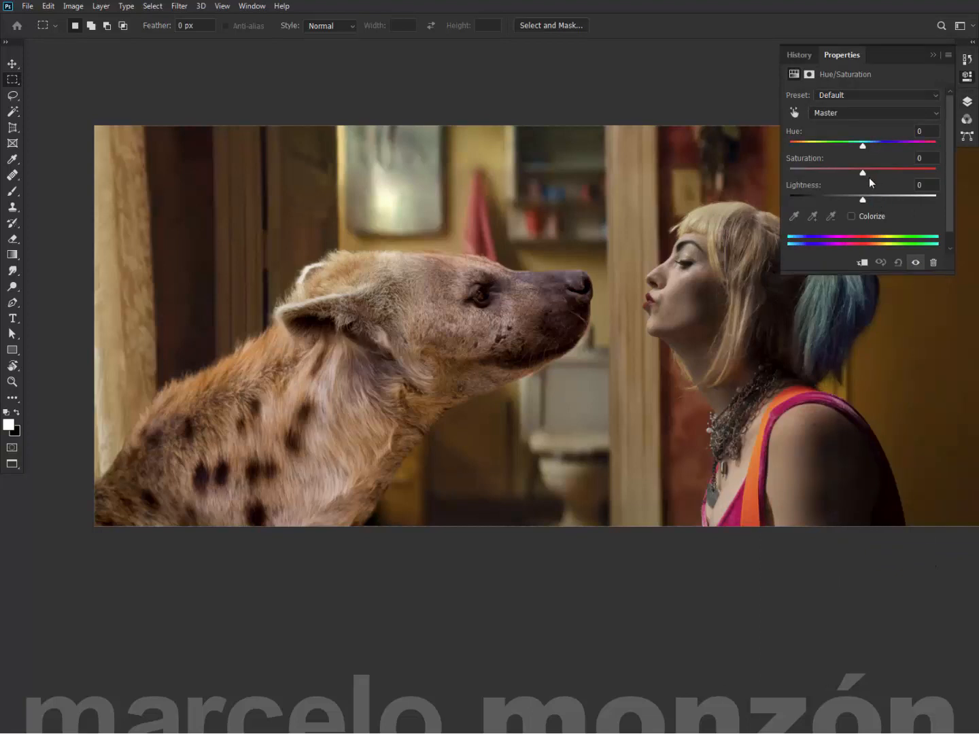
drag(863, 173, 747, 191)
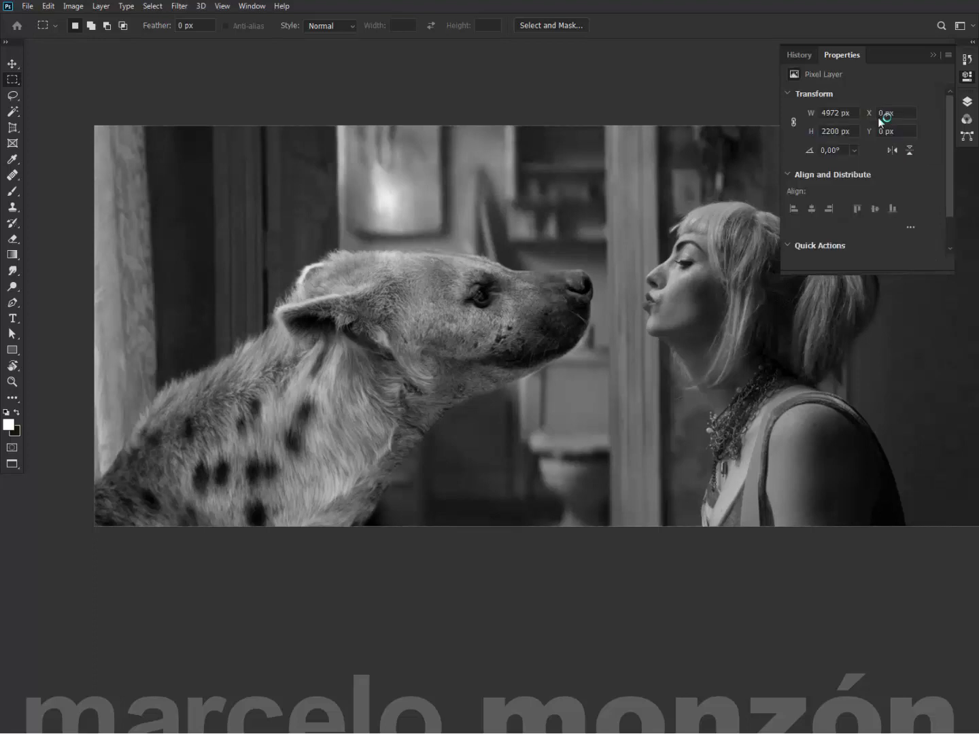
Hide Layer 2 and delete the Hue/Saturation 4 adjustment layer above PELICULA.
click(967, 102)
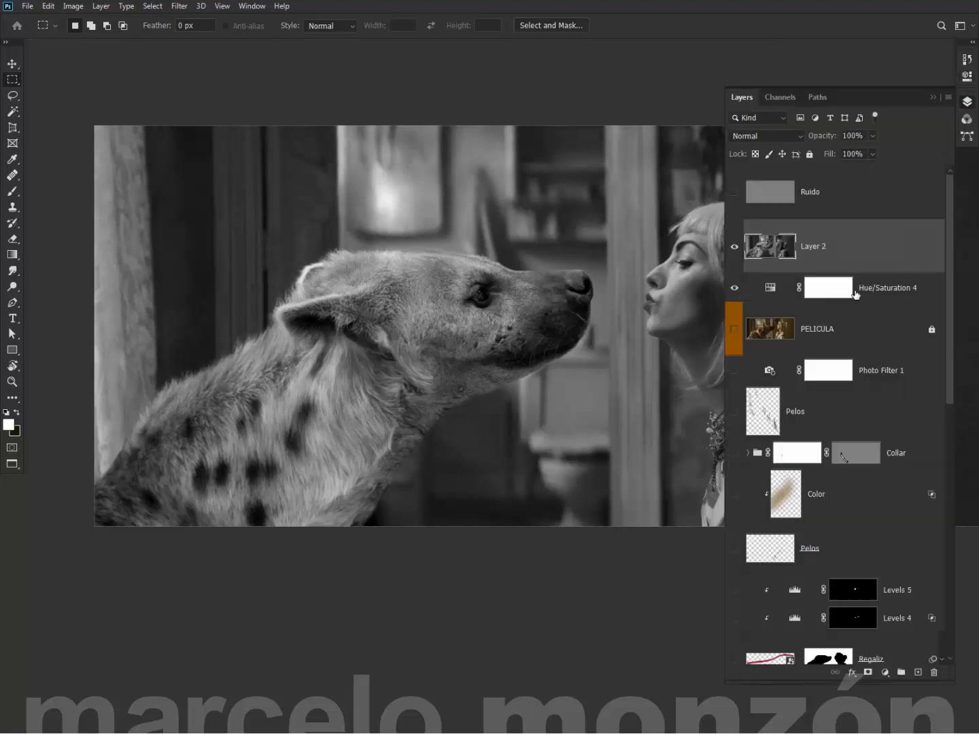
click(734, 247)
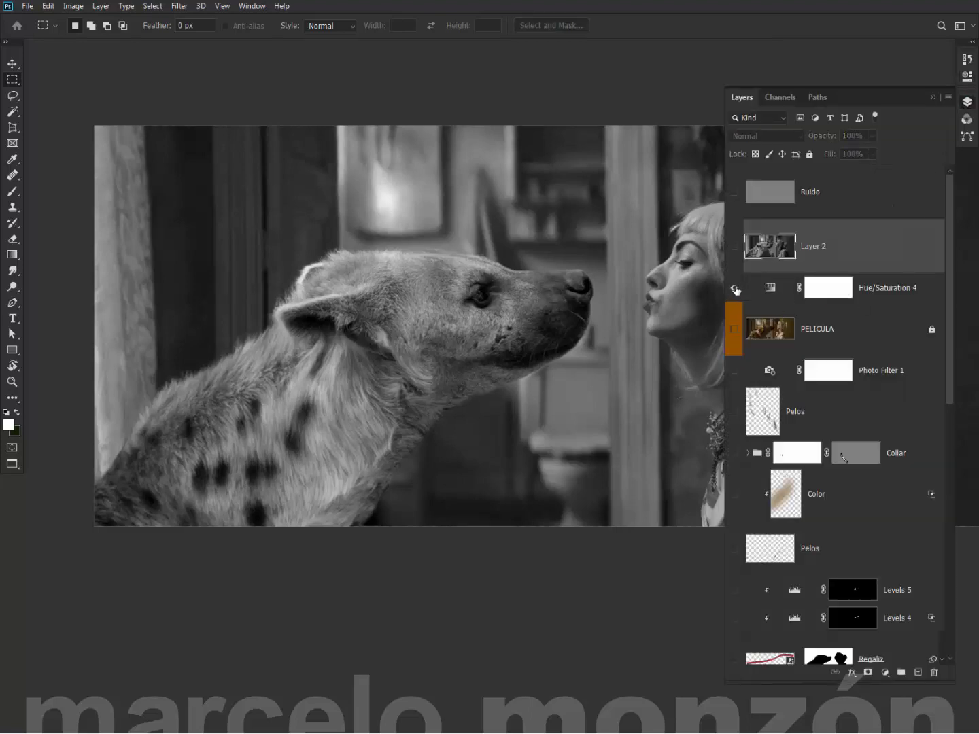
click(734, 288)
drag(926, 290, 908, 510)
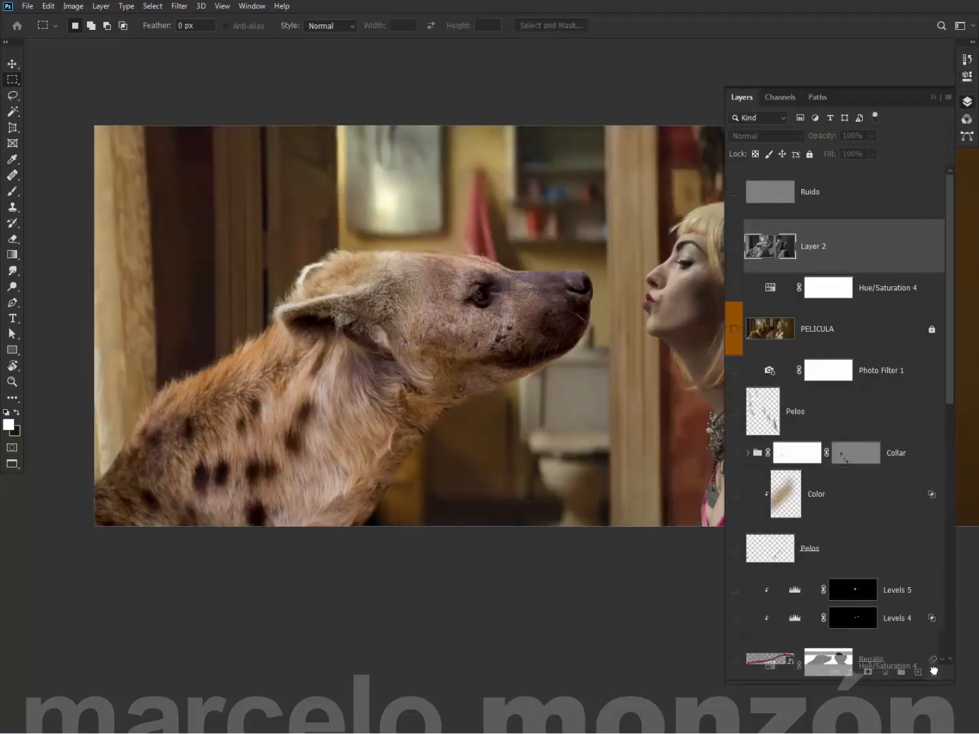
Add a white Solid Color fill layer above the PELICULA layer and set its blend mode to Color.
click(853, 299)
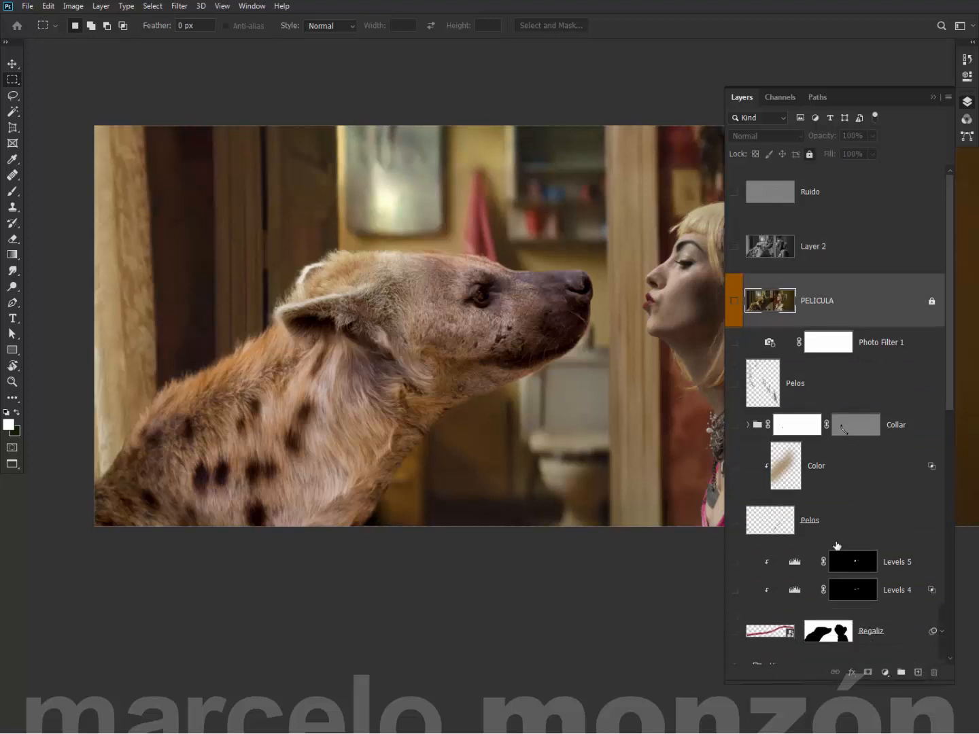
click(884, 672)
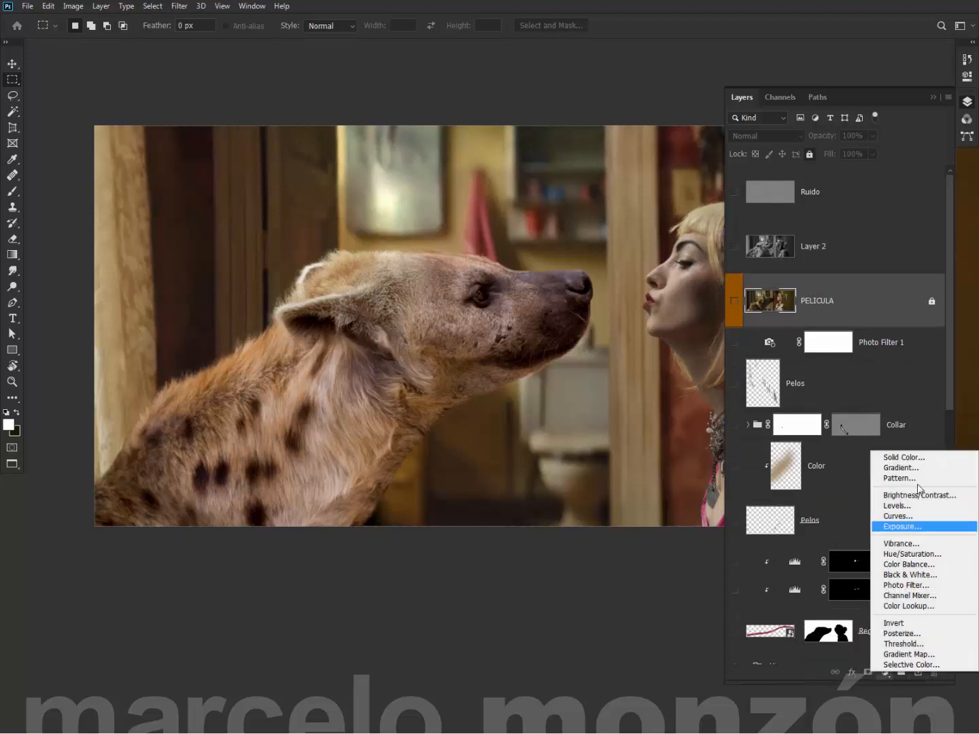
click(903, 457)
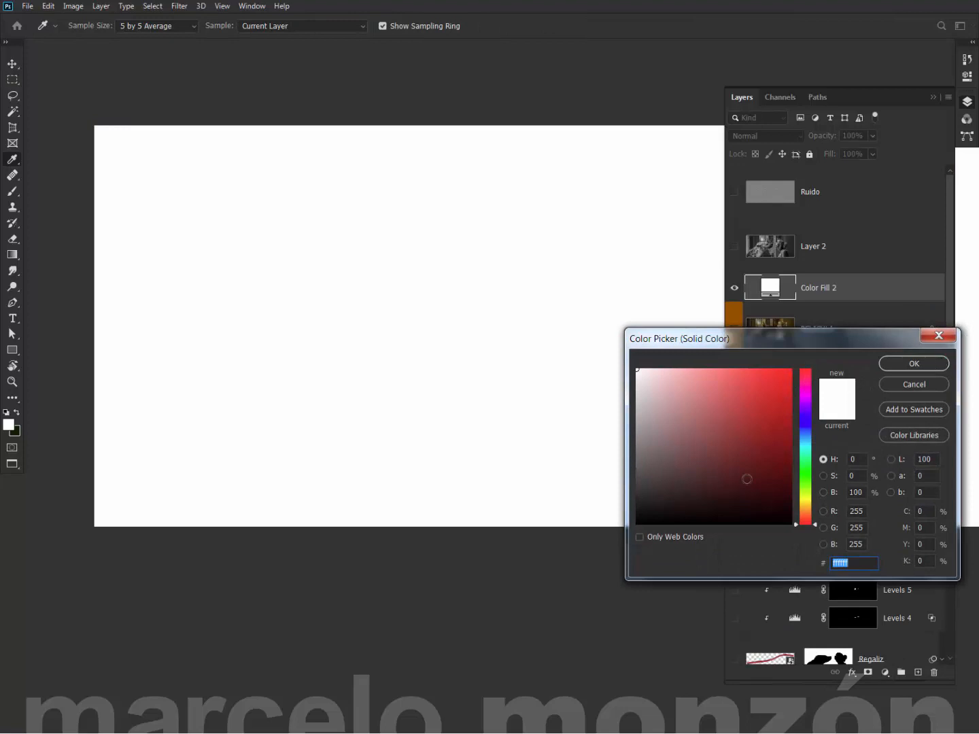
click(909, 364)
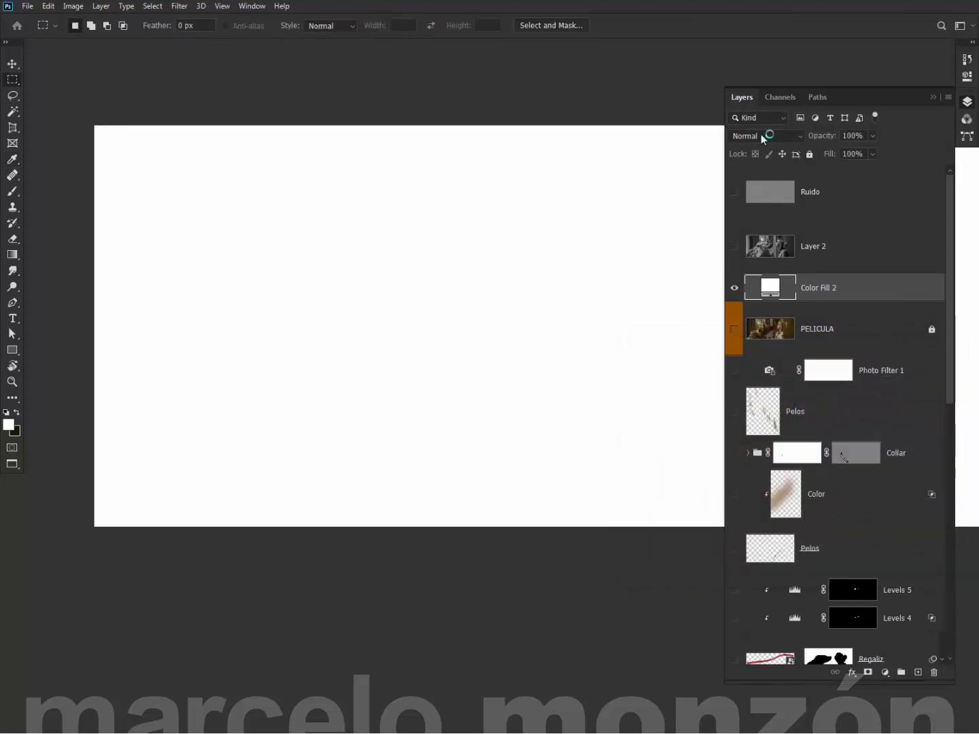
click(761, 134)
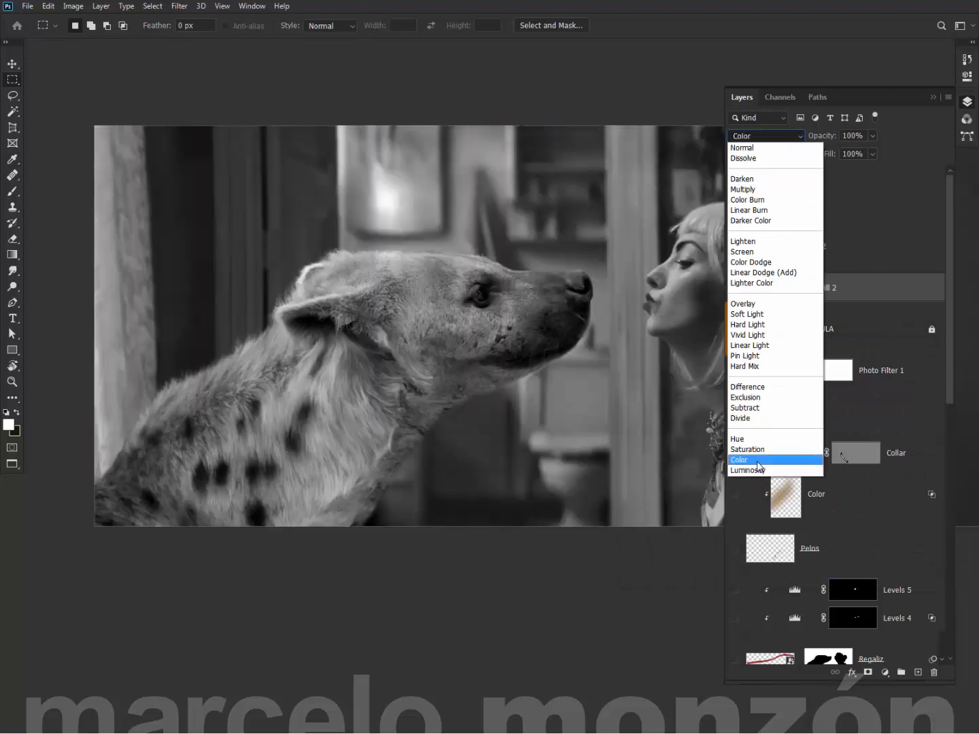
click(755, 461)
Compare the desaturated Layer 2 with the Color-mode fill by repeatedly switching Layer 2's visibility.
click(735, 250)
click(736, 250)
click(736, 250)
click(734, 249)
click(736, 250)
click(736, 250)
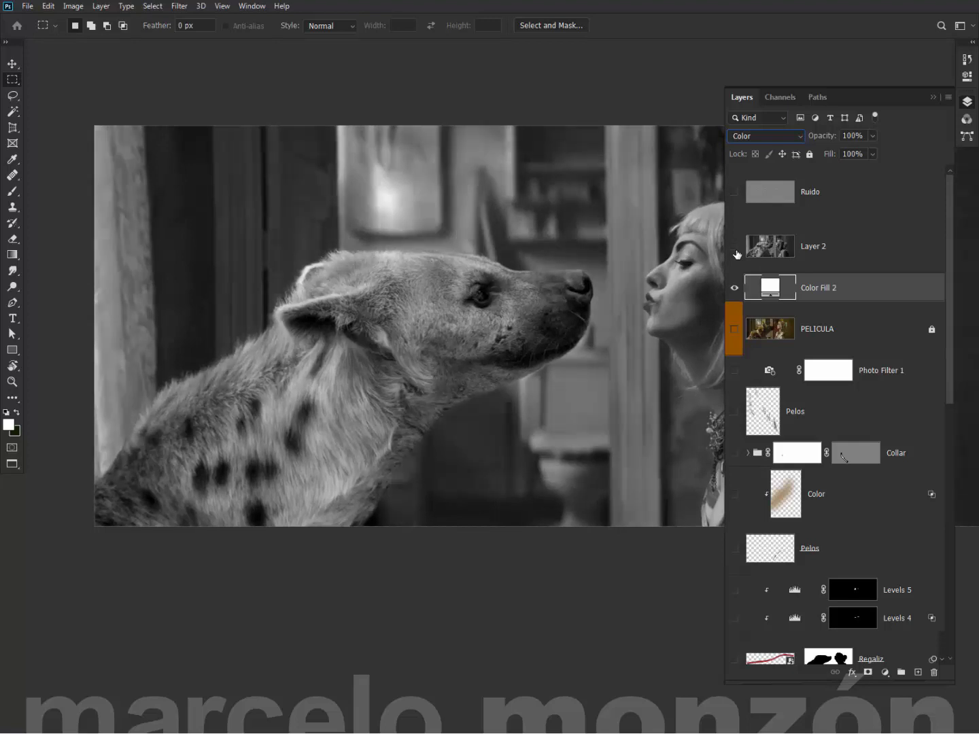
click(736, 250)
click(734, 249)
click(734, 249)
click(736, 249)
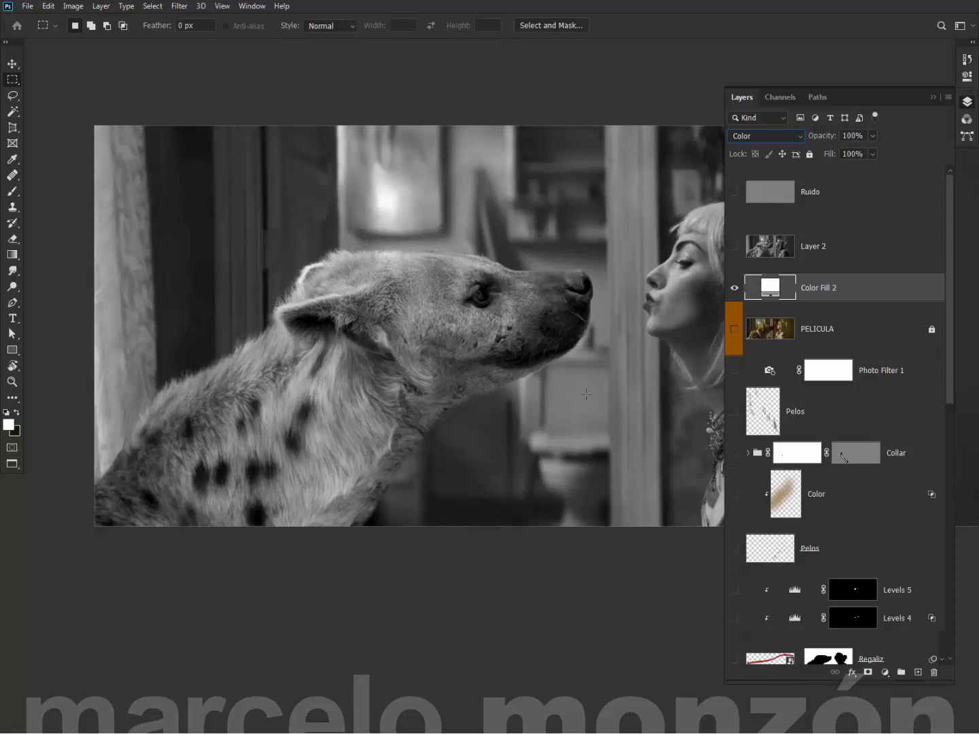
Delete both Layer 2 and the Color Fill 2 layer.
shift+click(878, 253)
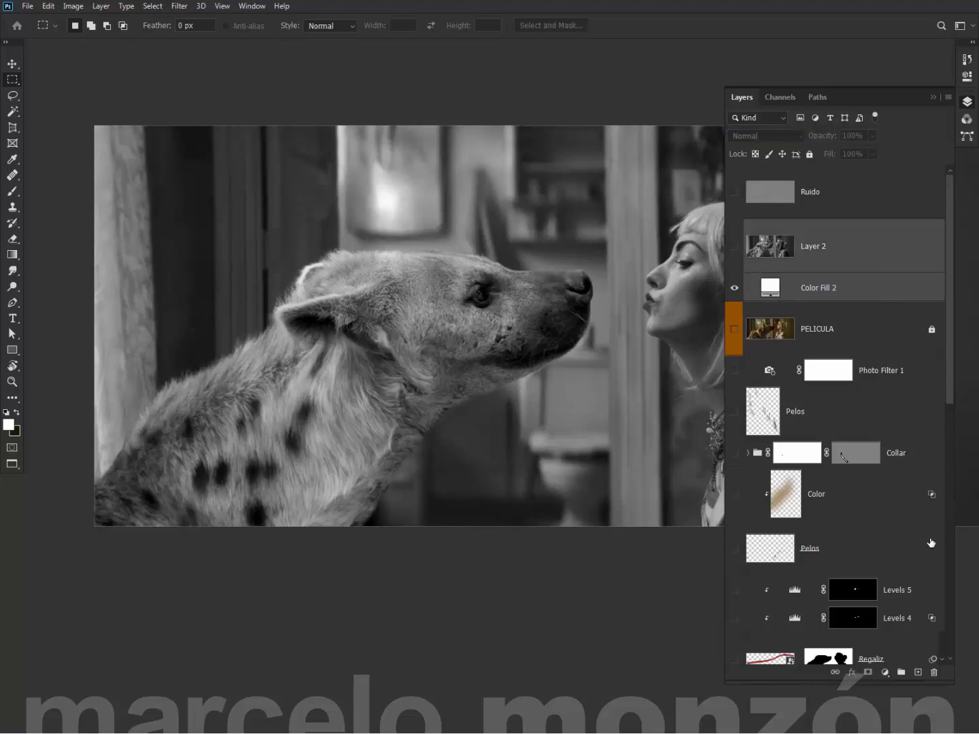
click(934, 674)
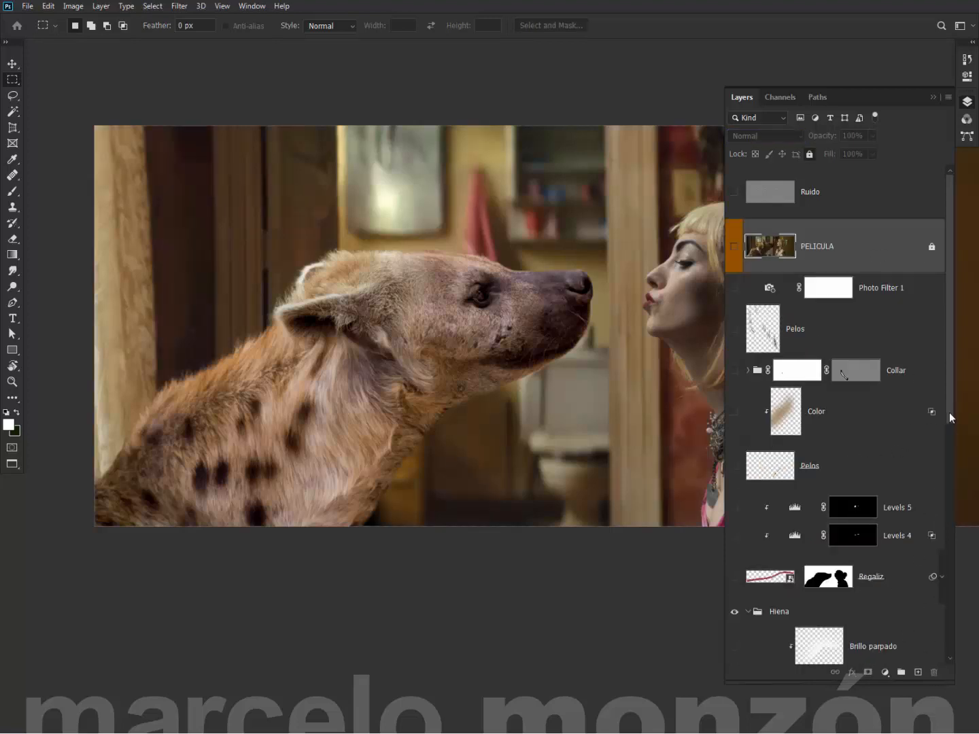
Show the masked Levels adjustment directly above Levels 1 in the Hiena group and inspect its settings.
scroll(950, 412, down, 10)
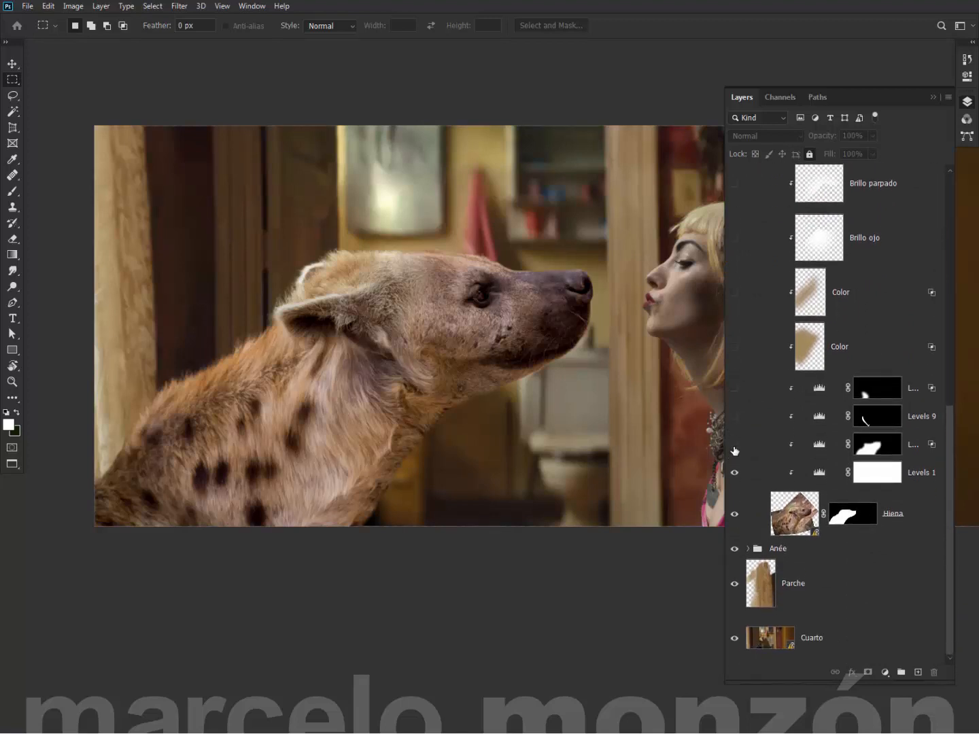
click(734, 445)
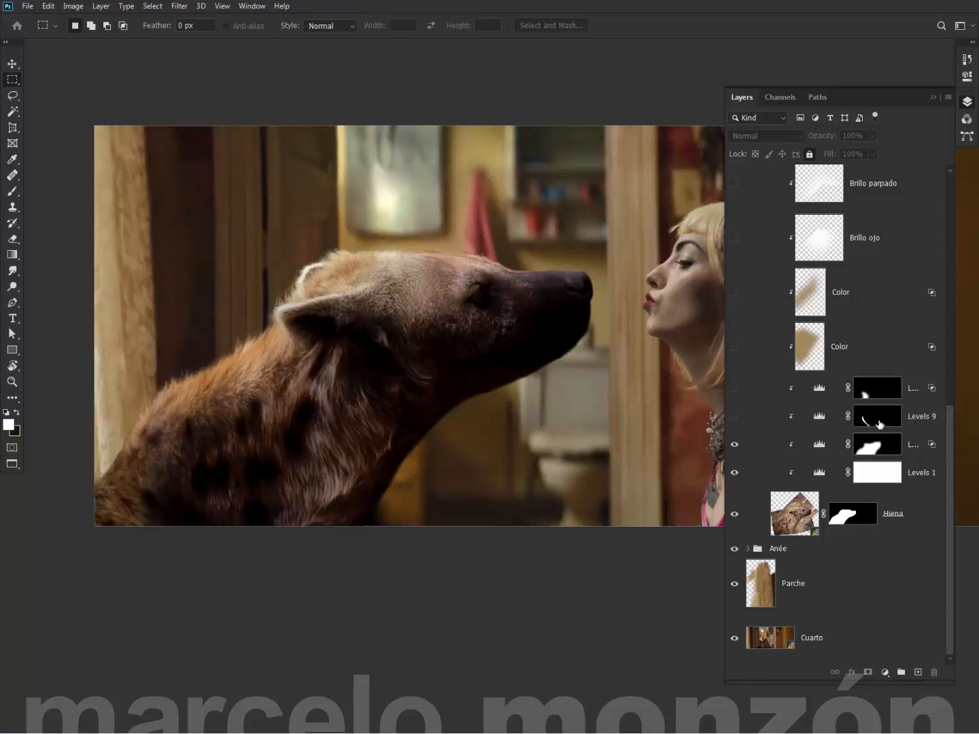
double_click(822, 449)
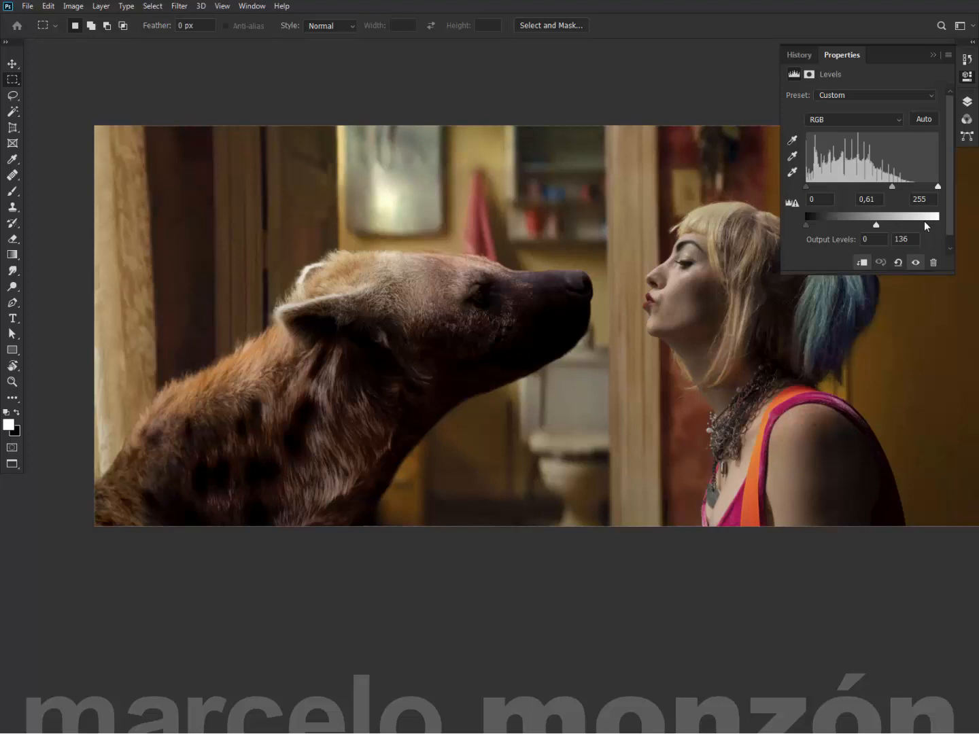
click(968, 102)
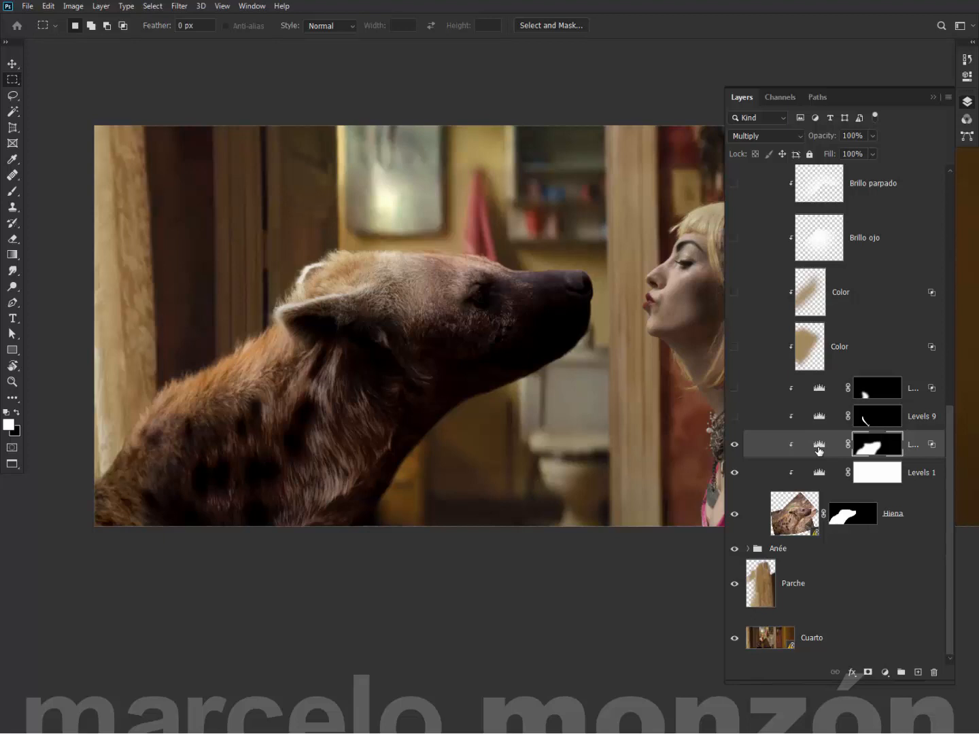
Show Levels 9, the Levels adjustment above it and both Color layers clipped to the Hiena layer, comparing the Levels effects.
click(734, 416)
click(734, 416)
click(734, 417)
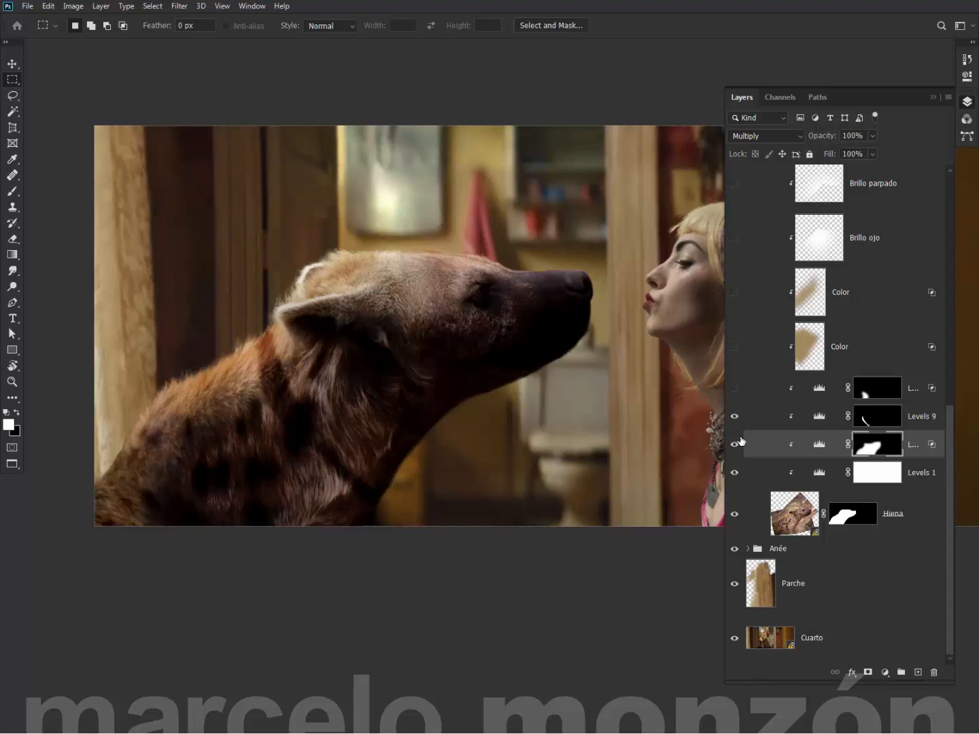
click(734, 391)
click(734, 392)
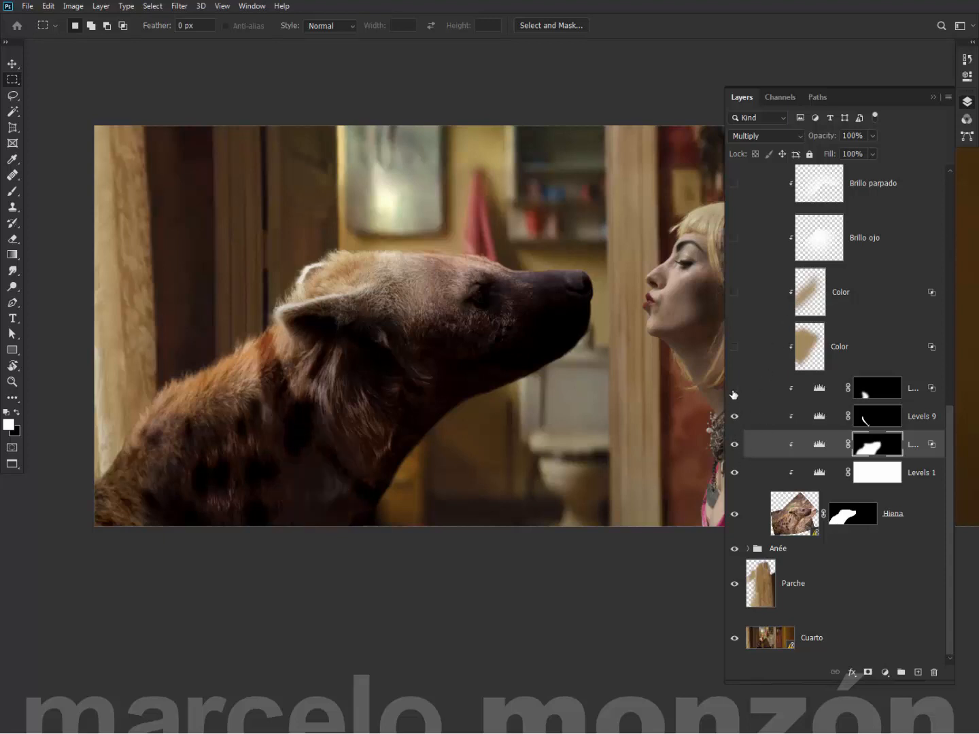
click(733, 392)
click(735, 347)
click(734, 293)
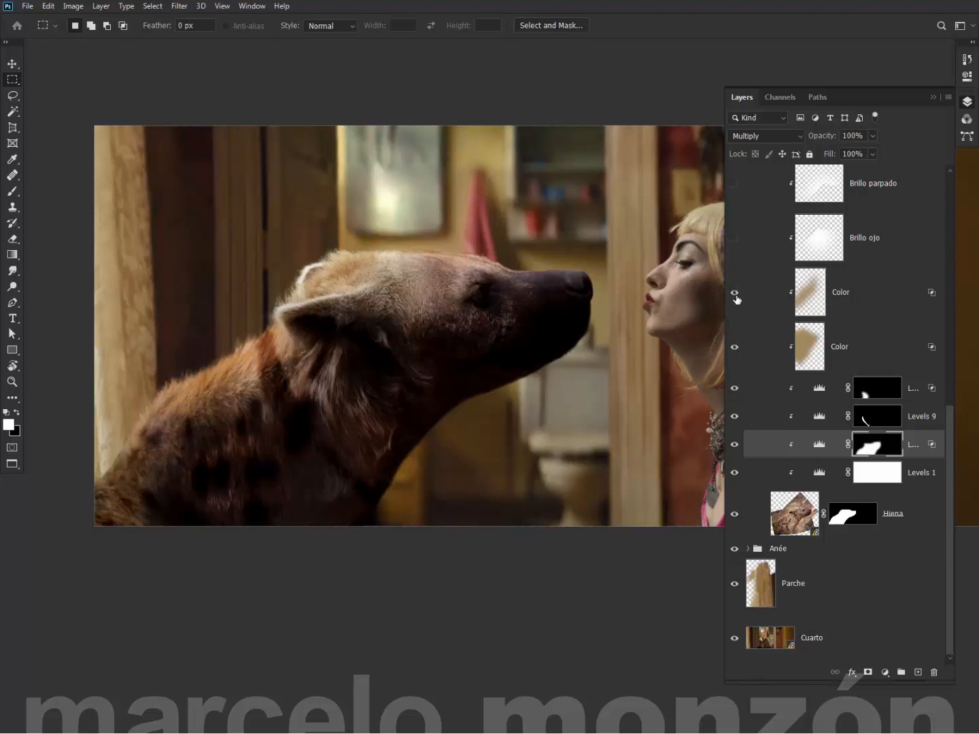
Show the Brillo ojo and Brillo parpado highlight layers, and collapse the Hiena group.
click(737, 239)
click(737, 240)
click(736, 193)
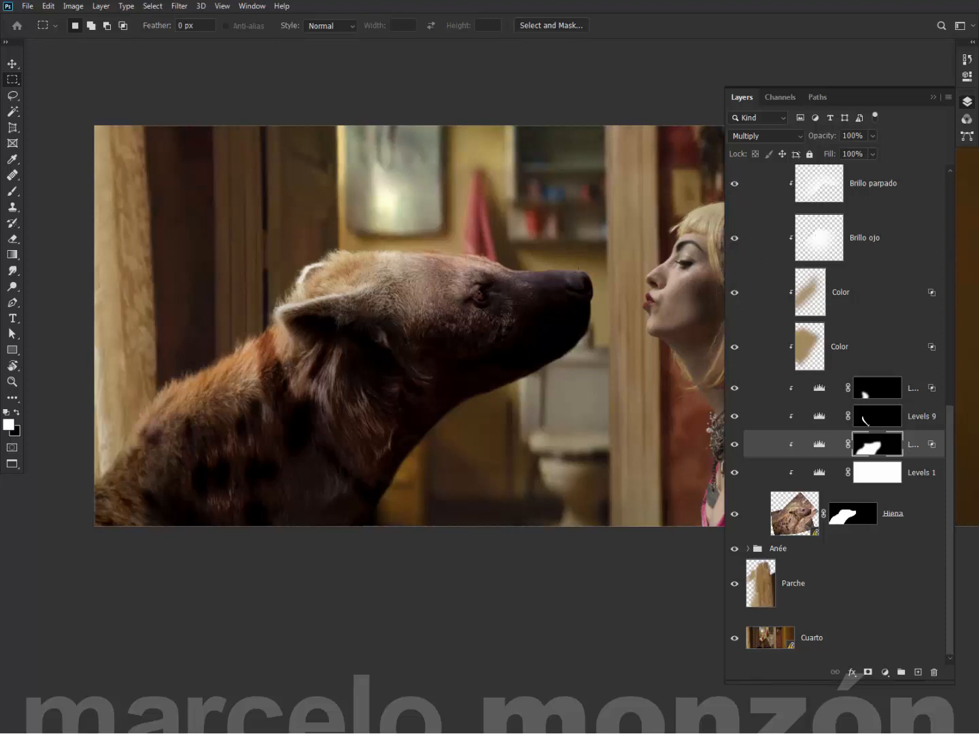
click(734, 185)
click(734, 188)
drag(952, 433, 951, 393)
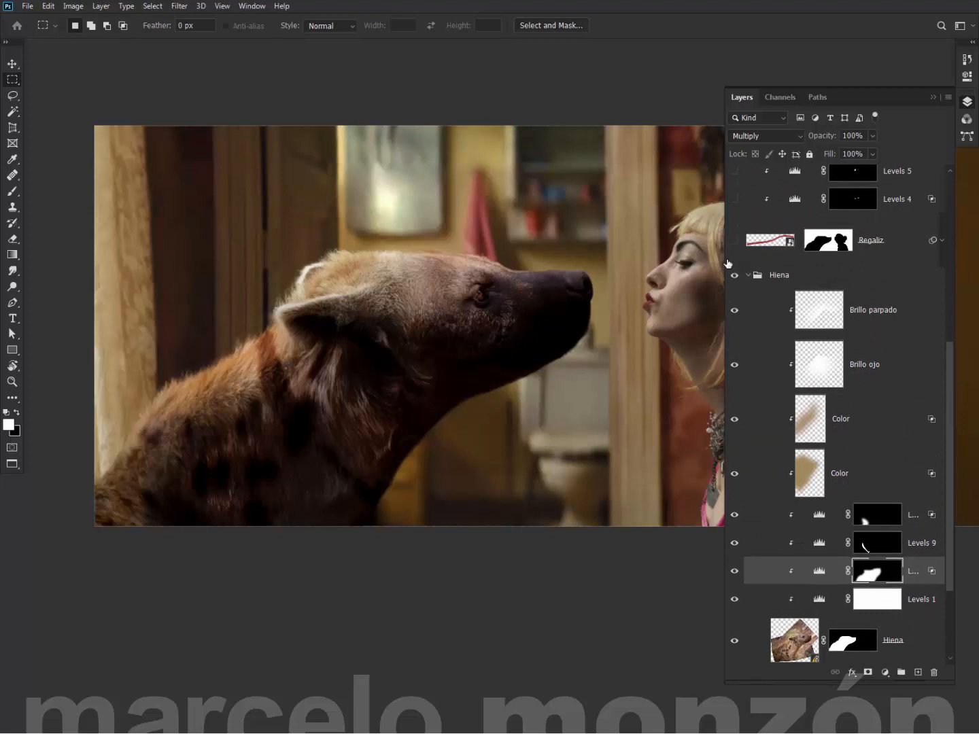
click(749, 274)
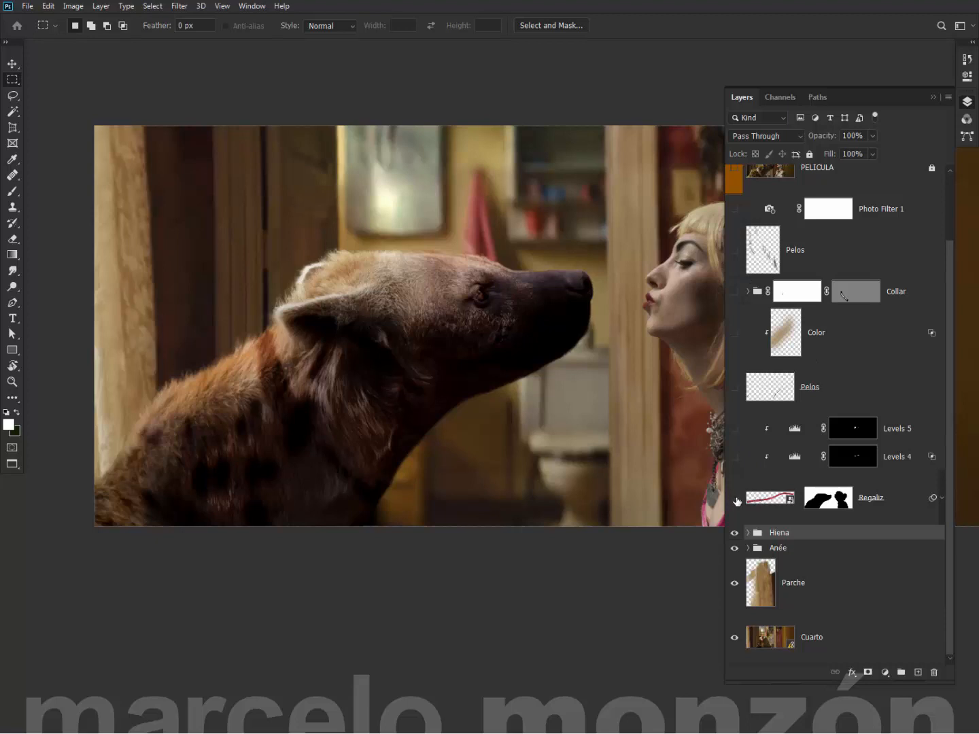
Show the Regaliz layer and examine it up close without its mask, the mask alone, and the masked result.
shift+click(825, 497)
click(734, 500)
drag(555, 282, 706, 330)
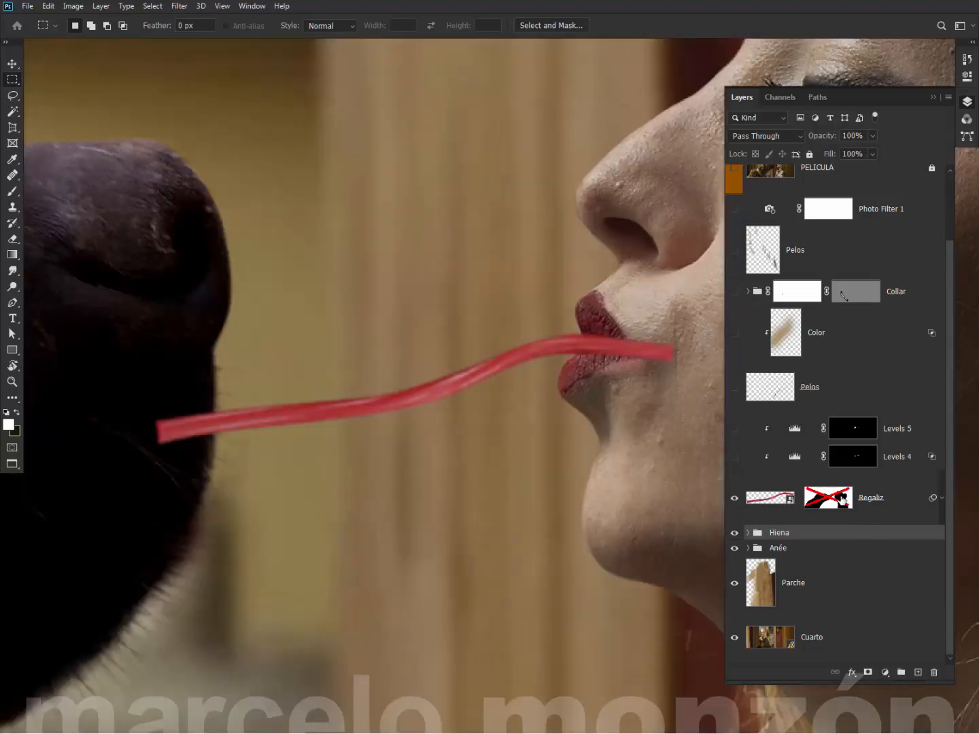
alt+click(830, 502)
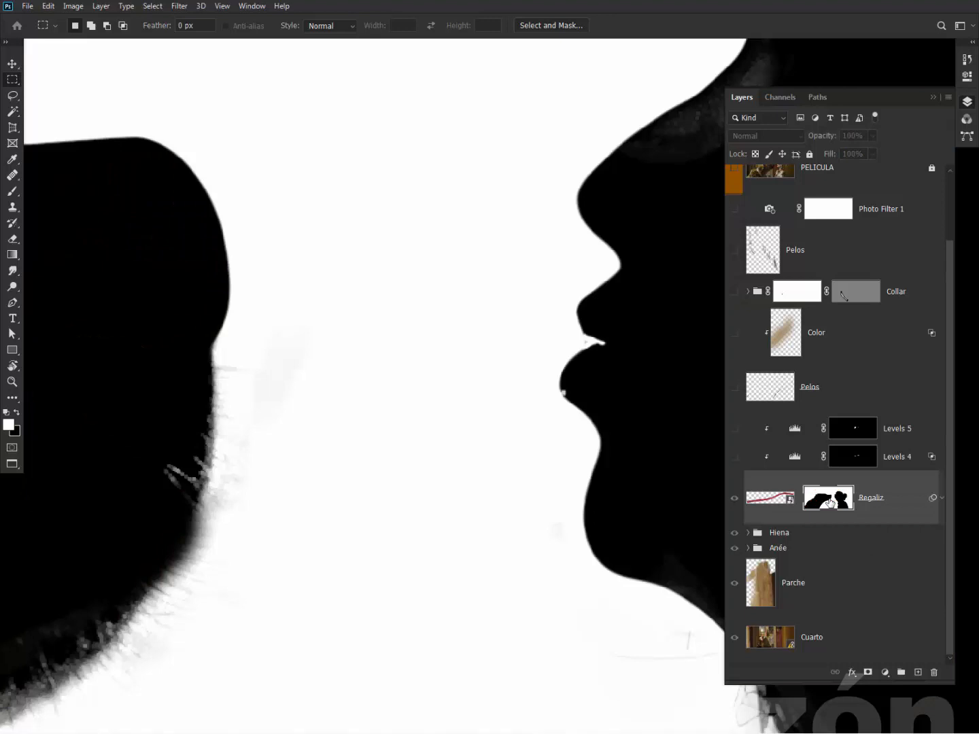
alt+click(830, 503)
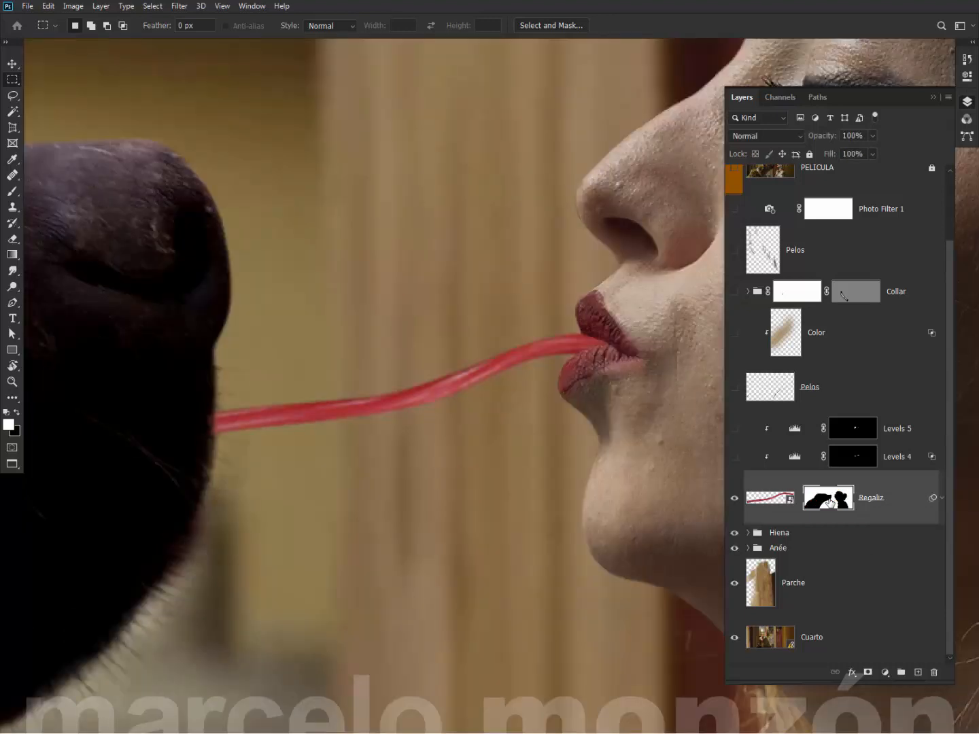
Show the Levels 4 and Levels 5 adjustments clipped to the Regaliz layer, comparing the licorice with and without them.
click(735, 456)
click(735, 456)
click(734, 457)
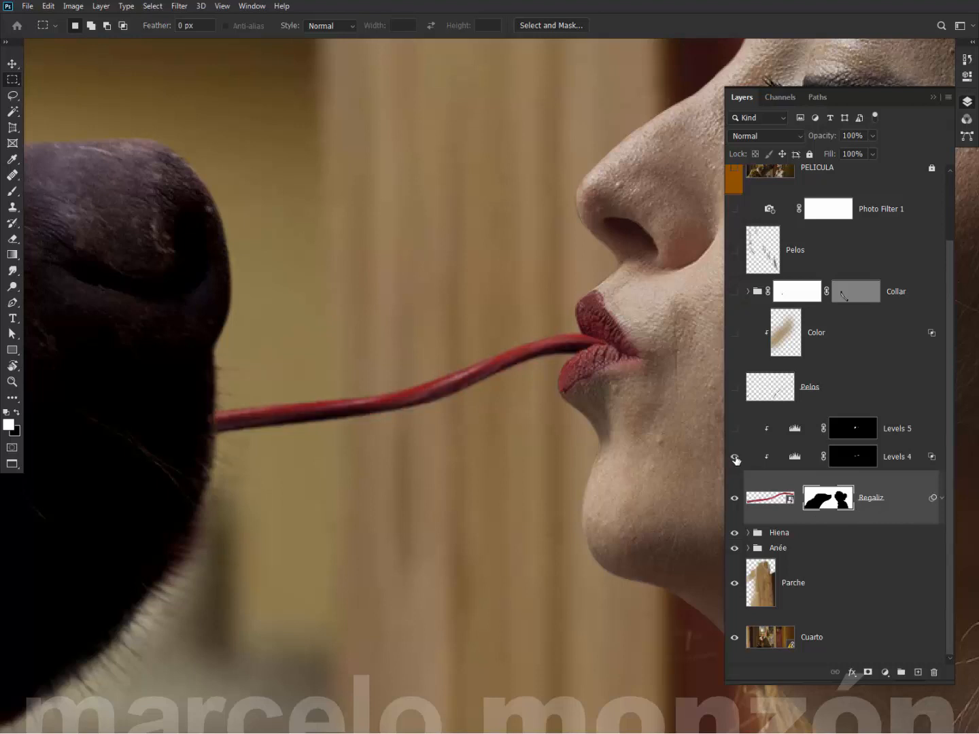
click(736, 429)
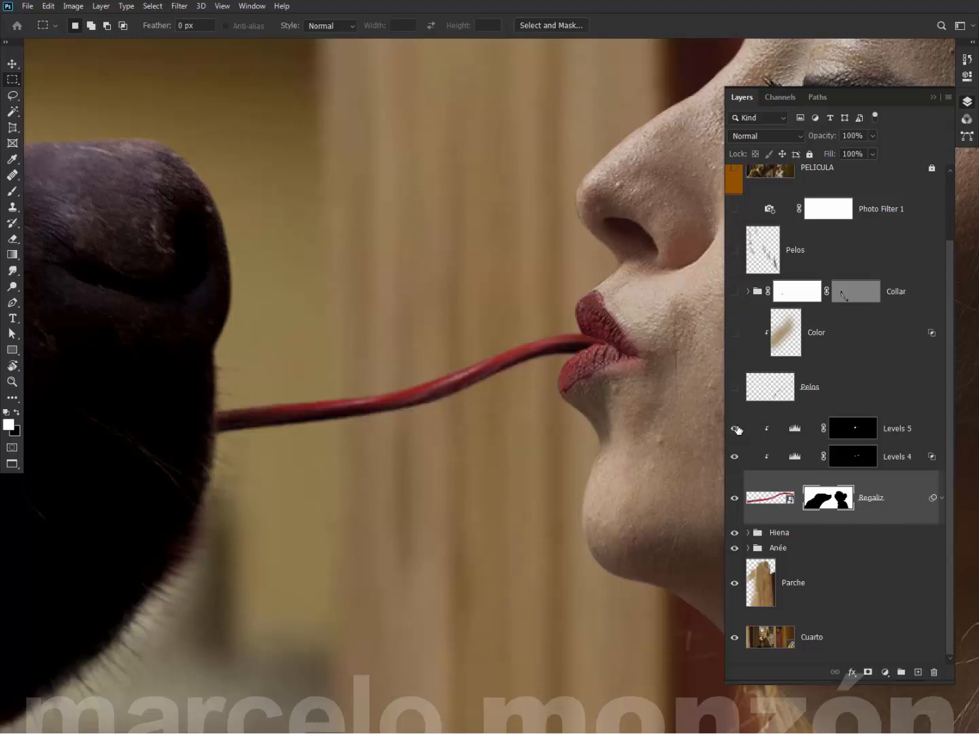
click(735, 430)
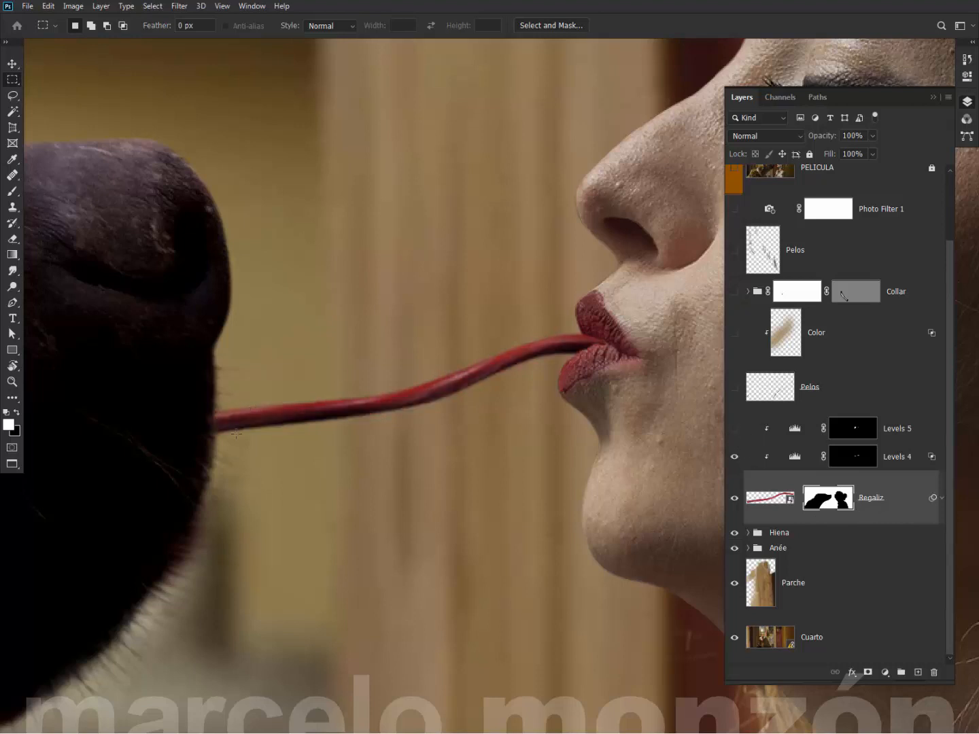
click(734, 430)
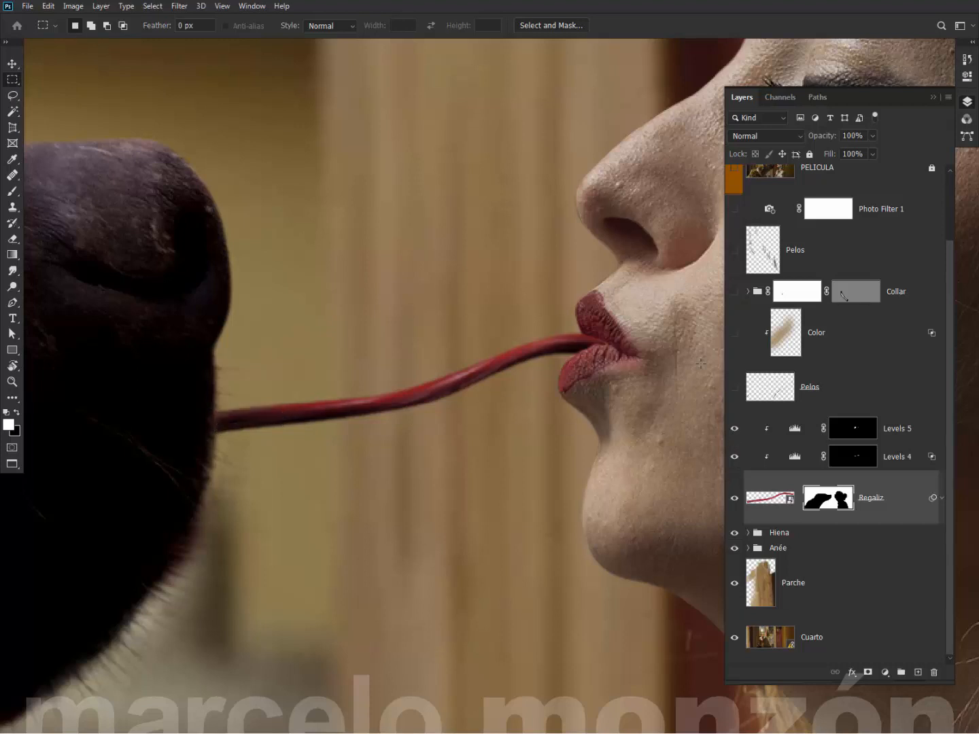
Preview the extent of the lower Pelos layer as a selection over the whole image, deselect, and show the layer.
key(ctrl+0)
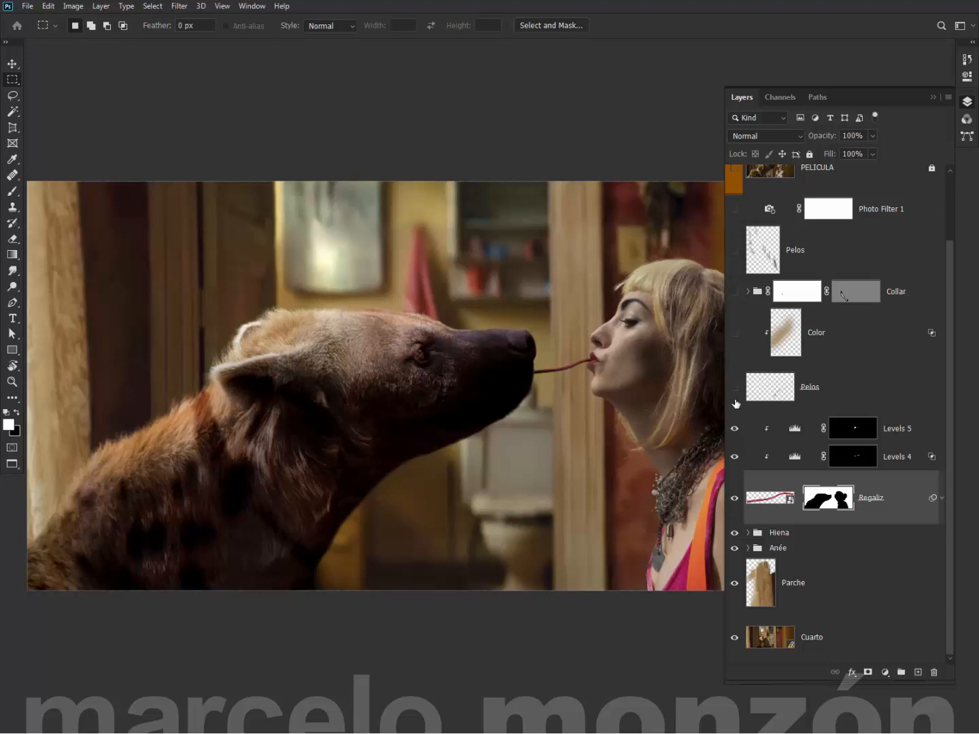
ctrl+click(769, 393)
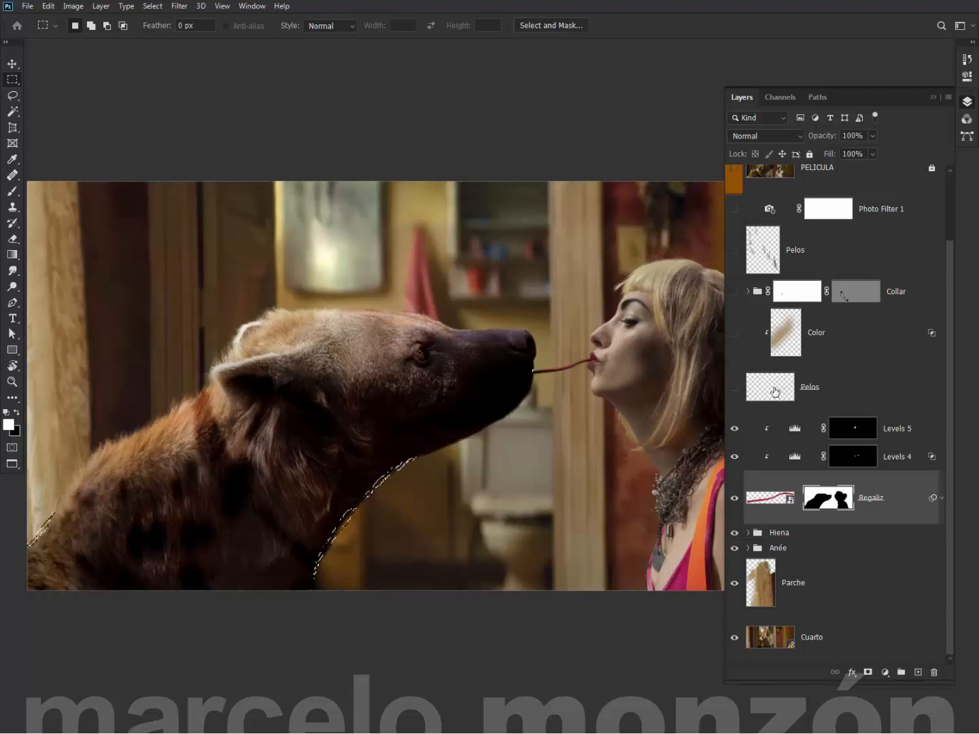
key(ctrl+d)
click(734, 387)
Compare the hyena's lower fur edge up close with and without the painted hairs of the lower Pelos layer.
scroll(485, 309, up, 5)
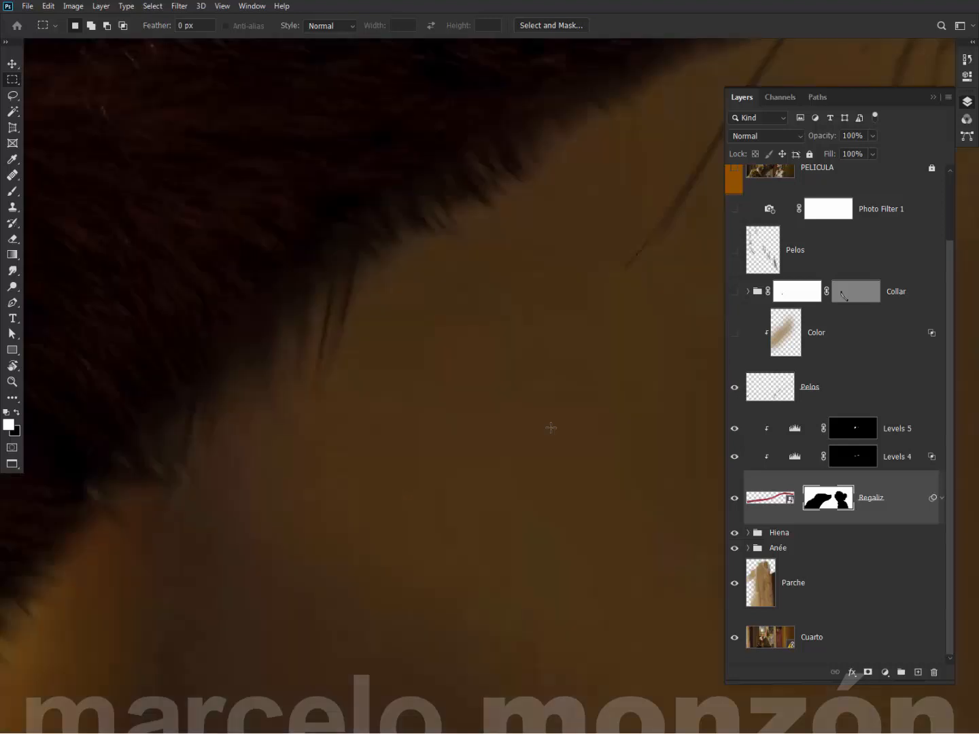
click(734, 387)
click(735, 387)
click(734, 387)
click(735, 387)
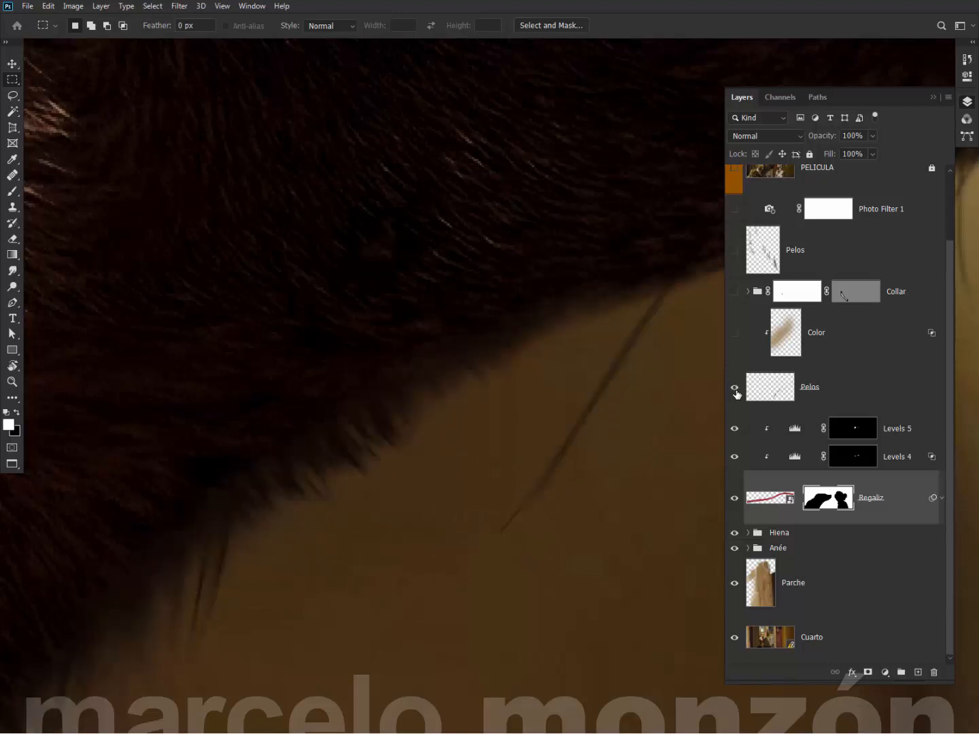
Show the Color layer clipped to the lower Pelos layer and expand the Collar group.
key(ctrl+0)
click(735, 338)
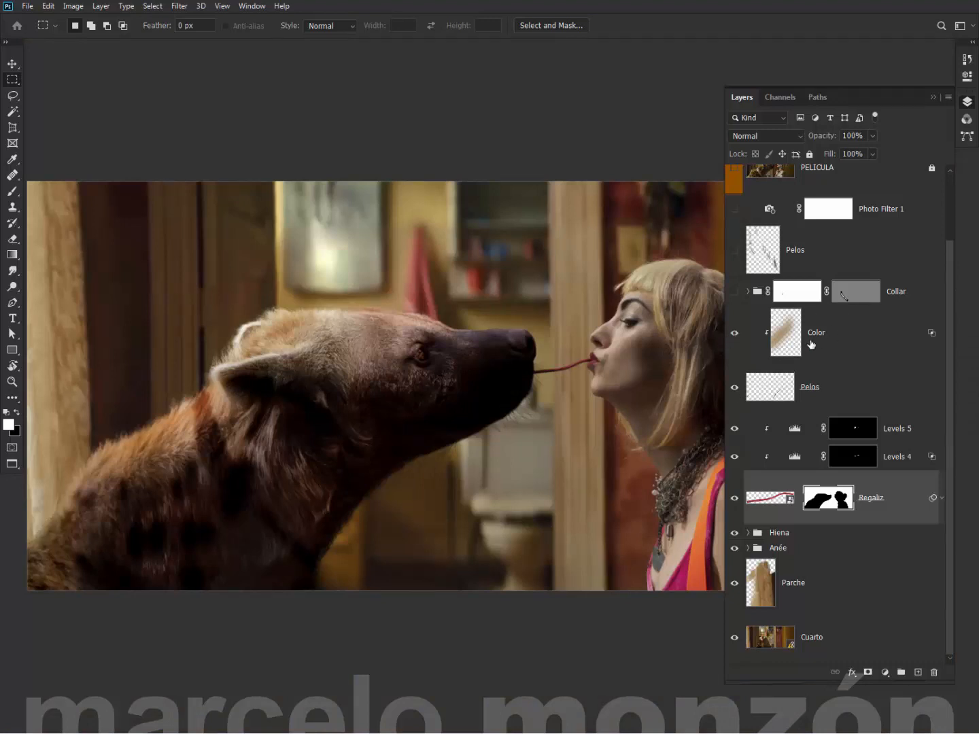
click(749, 291)
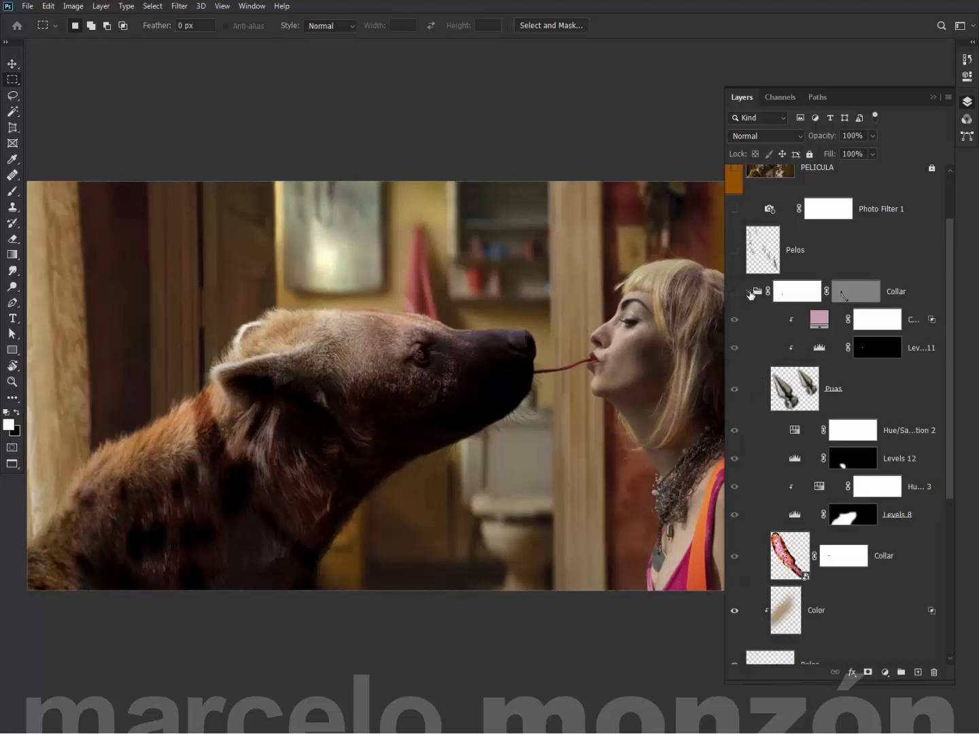
Show the Collar group and compare the collar with and without its adjustment layers from Levels 8 up to the pink colour fill.
click(734, 291)
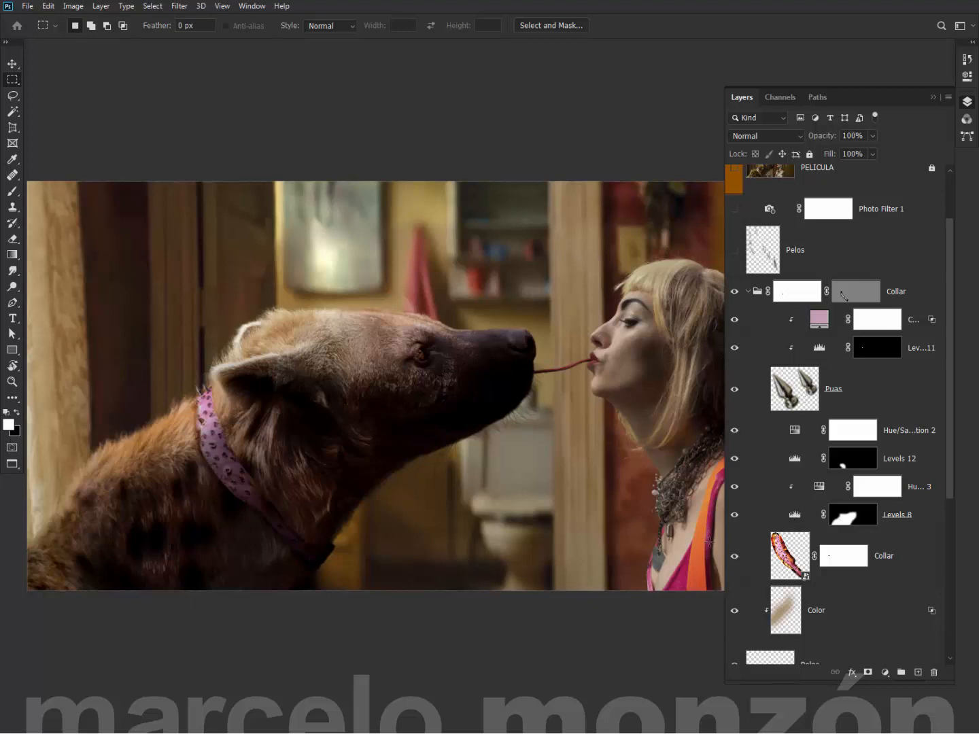
drag(734, 518, 741, 321)
drag(734, 515, 734, 325)
Examine the pink colour fill and the Hue/Saturation 2 settings inside the Collar group, and select the group.
click(820, 321)
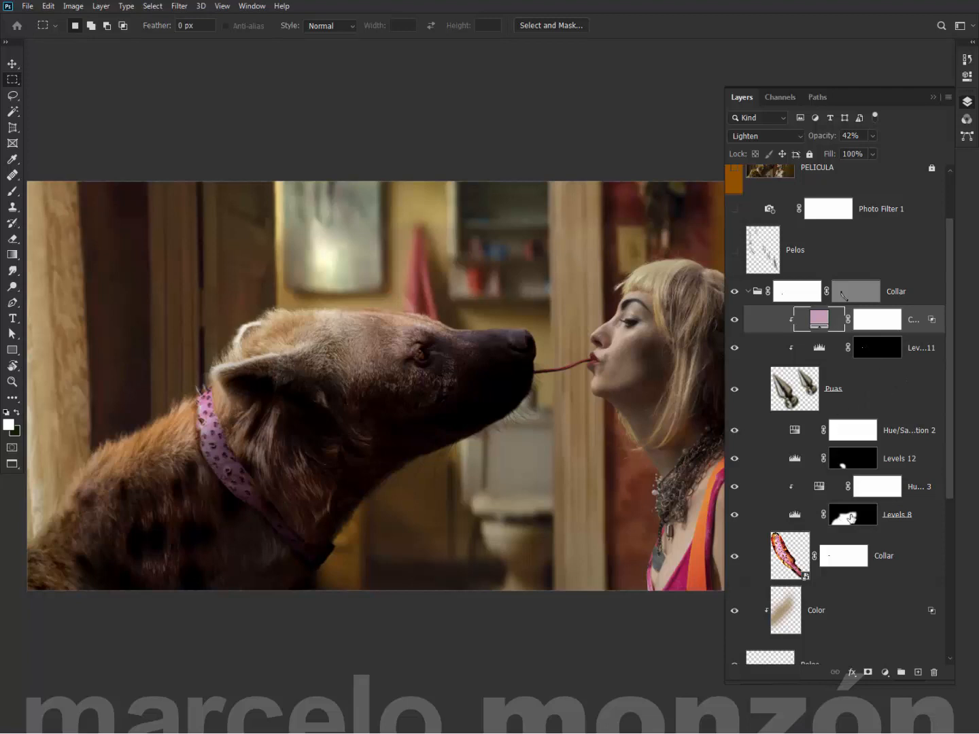
click(793, 429)
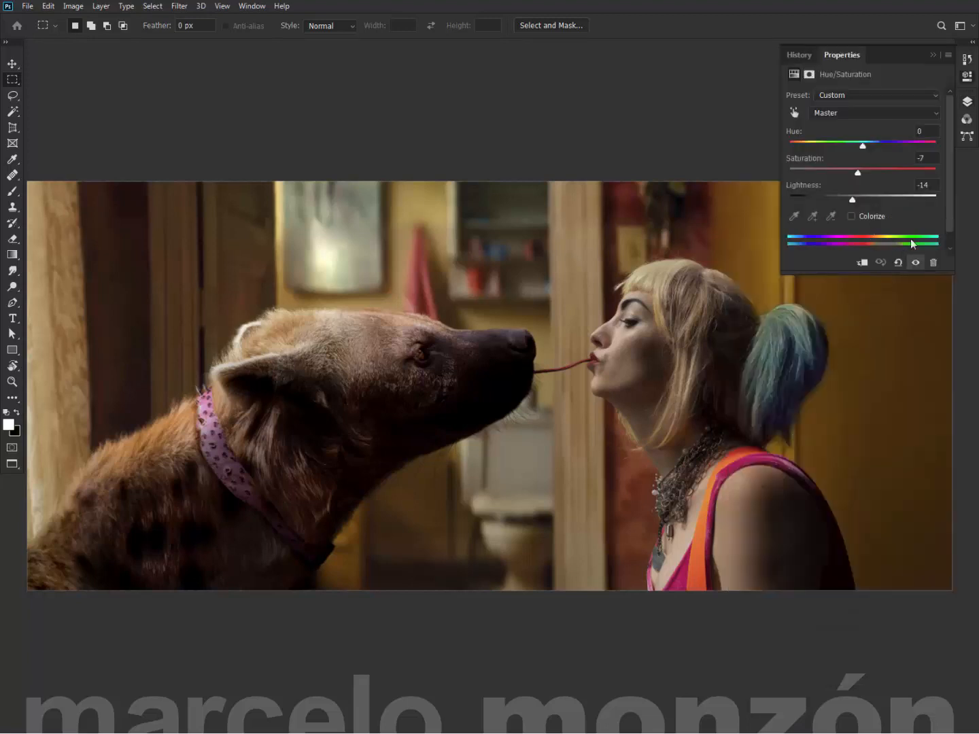
click(967, 103)
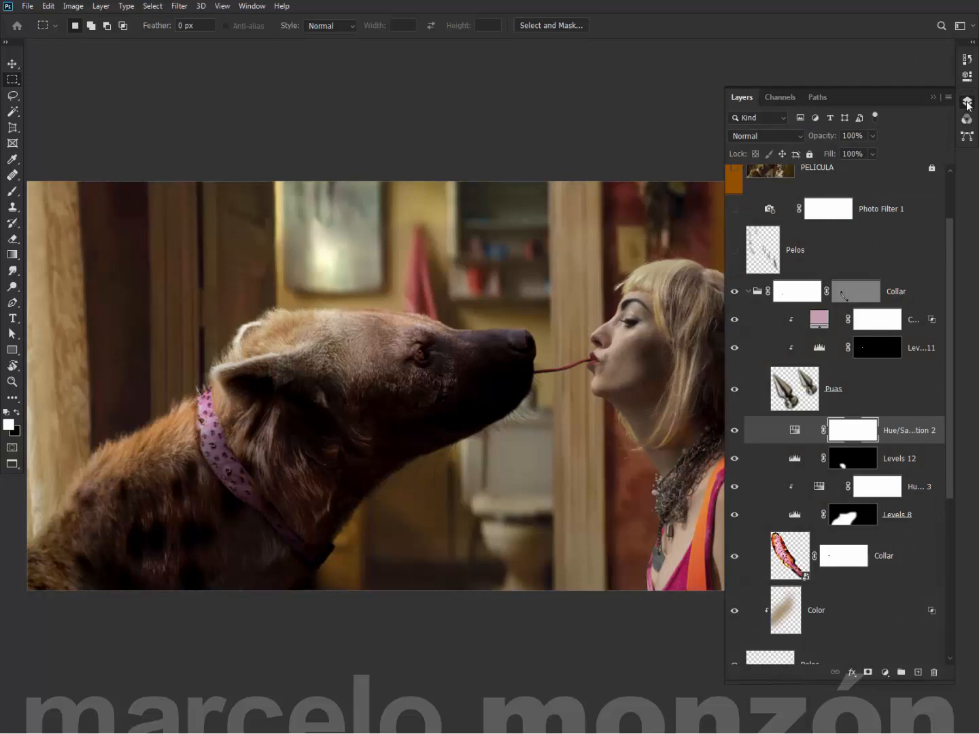
click(760, 288)
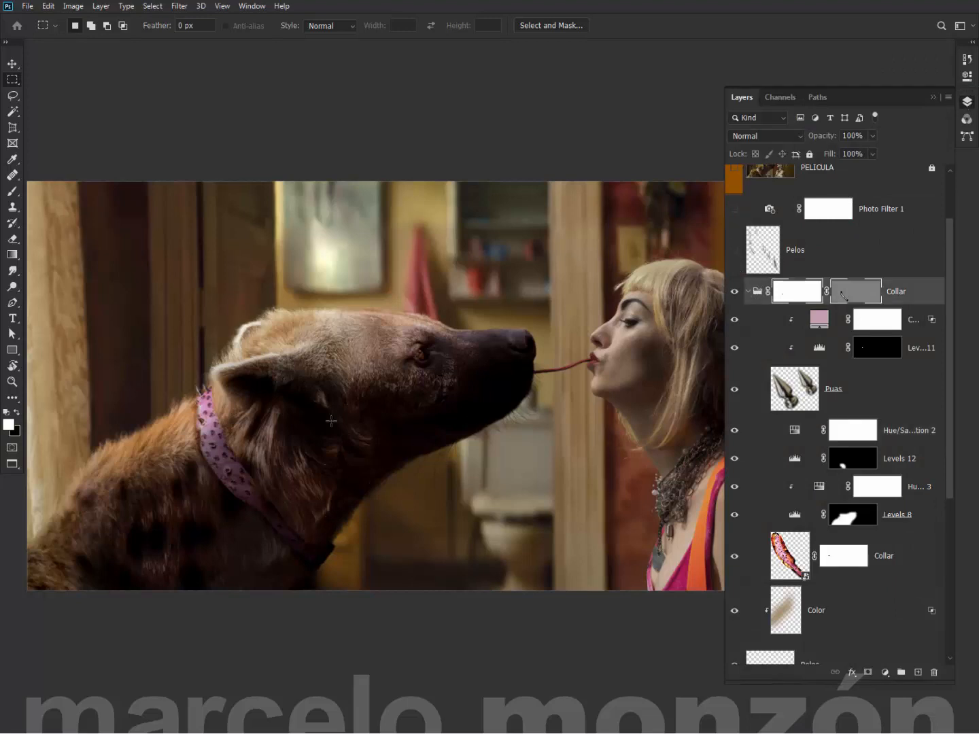
Show the upper Pelos layer, comparing the collar's edges up close with and without its painted hairs.
drag(164, 395, 267, 516)
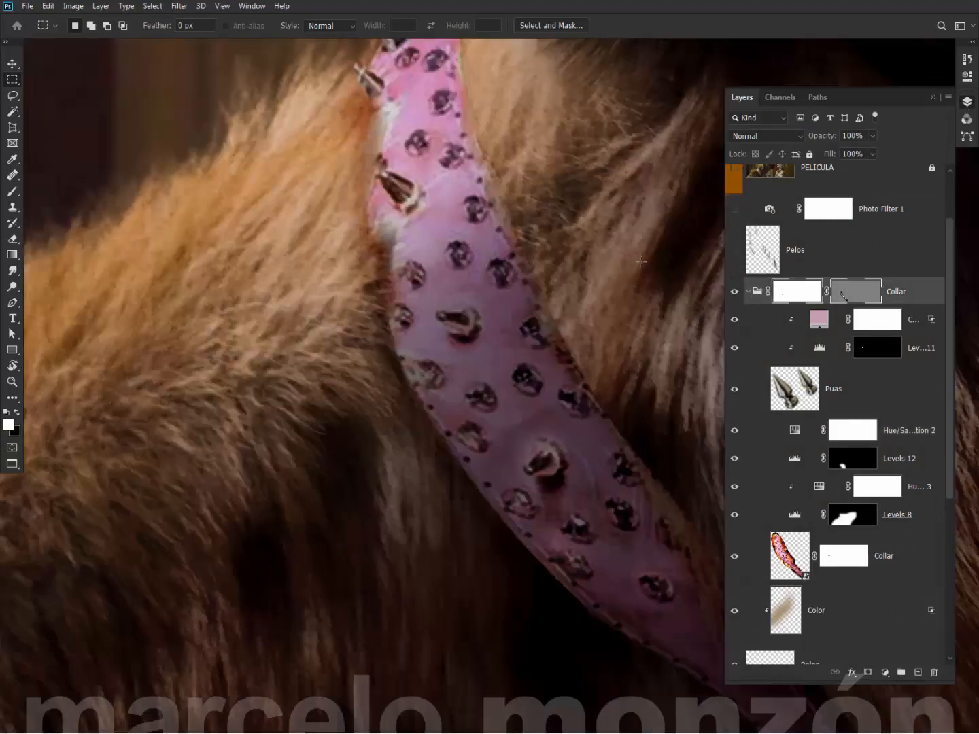
click(734, 252)
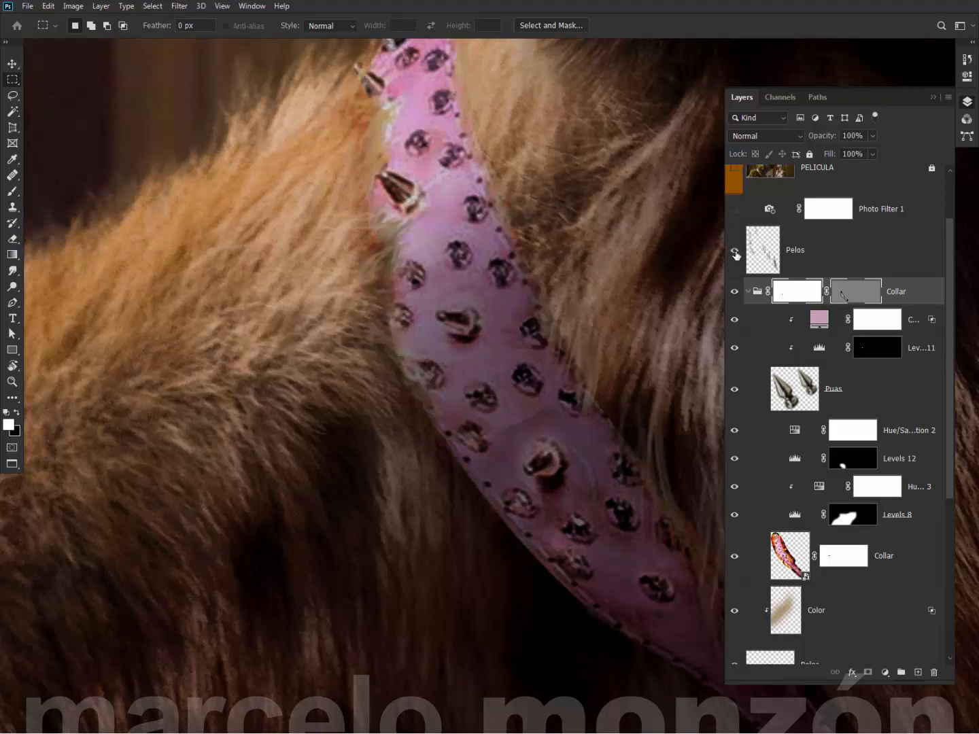
click(735, 252)
click(734, 252)
key(ctrl+0)
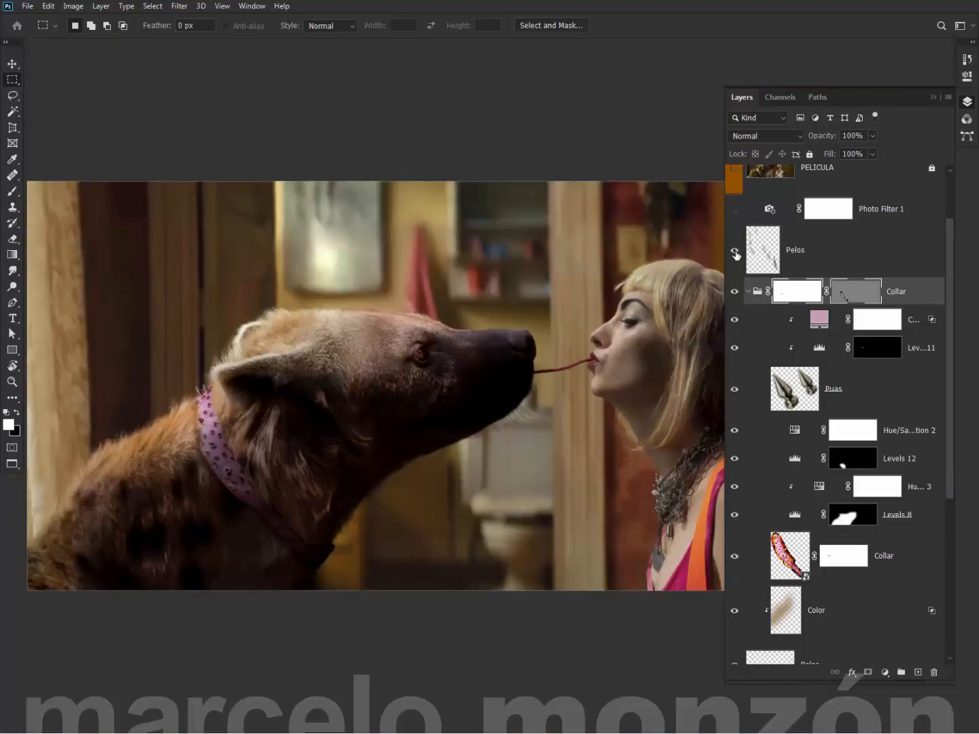
Show the Photo Filter 1 adjustment and examine its filter colour and density settings.
click(735, 209)
double_click(768, 209)
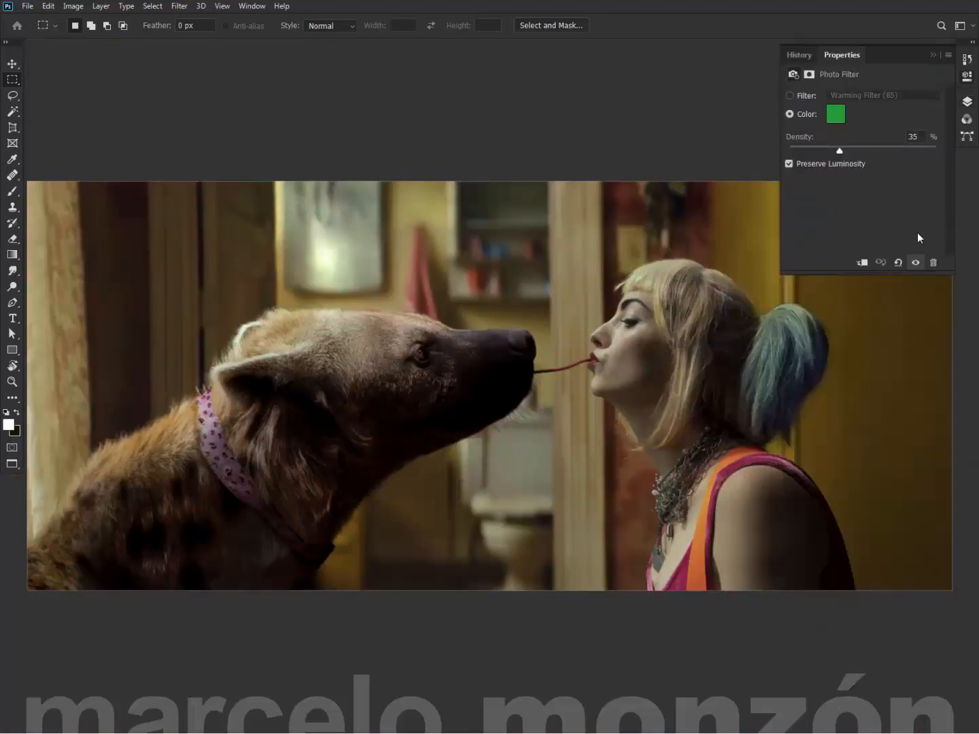
click(835, 116)
click(967, 101)
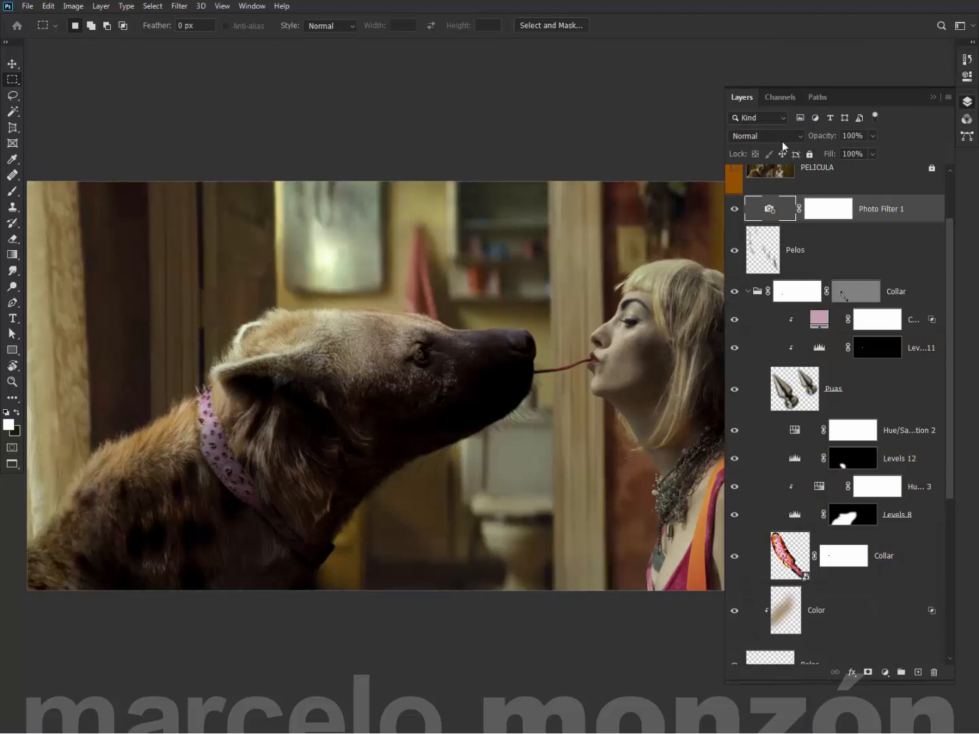
scroll(785, 259, up, 2)
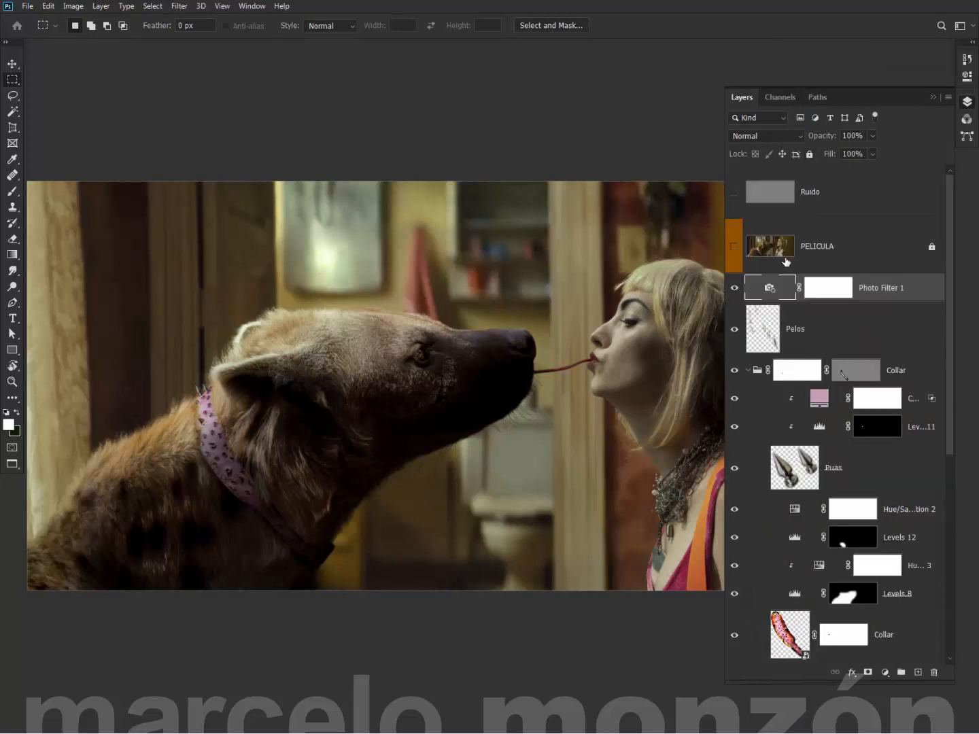